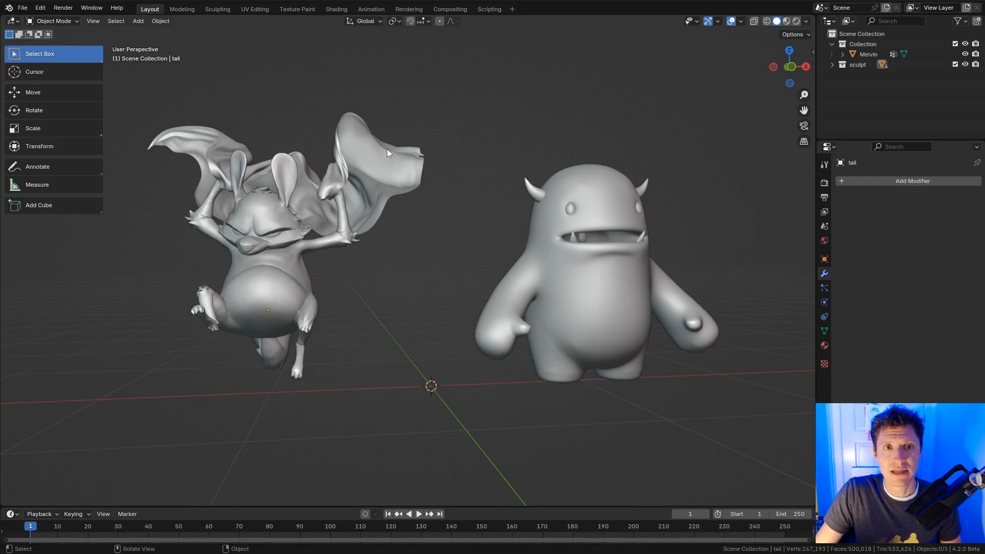
Select the winged creature's body, enter Sculpt Mode and switch to the Sculpting workspace
left_click(252, 197)
middle_click_drag(224, 118, 354, 260, "shift")
left_click(61, 21)
left_click(57, 56)
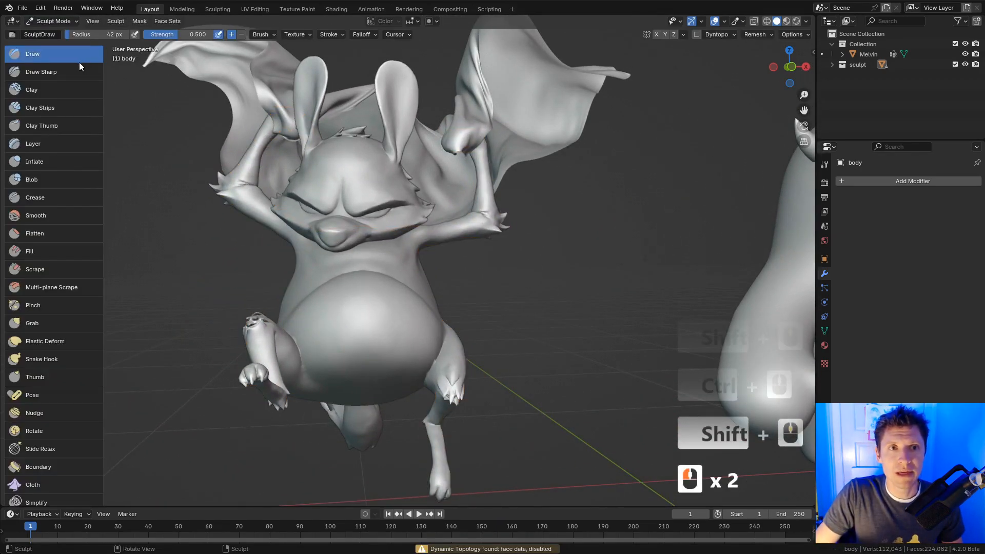
left_click(212, 10)
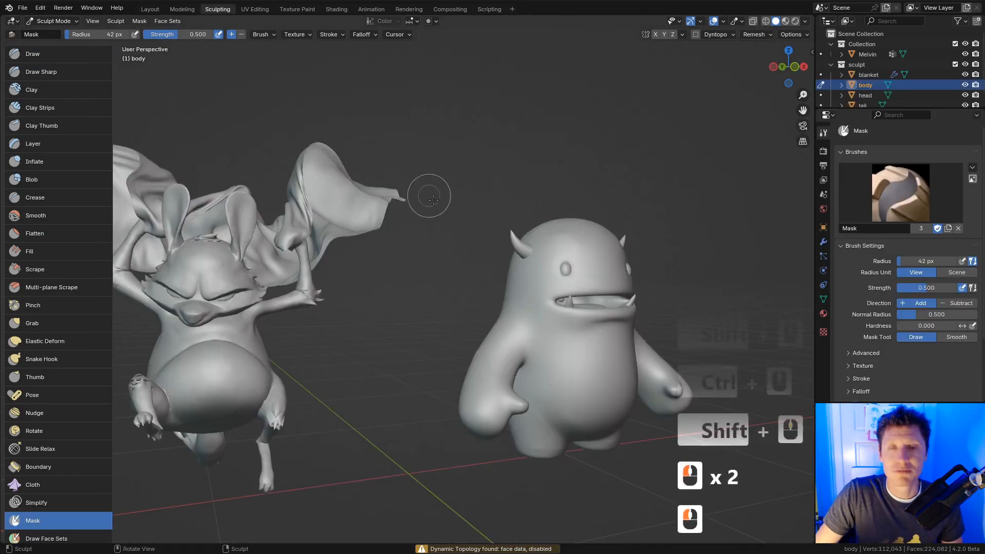
mouse_move(325, 285)
middle_mouse_down("shift")
mouse_move(501, 232)
mouse_move(463, 248)
middle_mouse_up("shift")
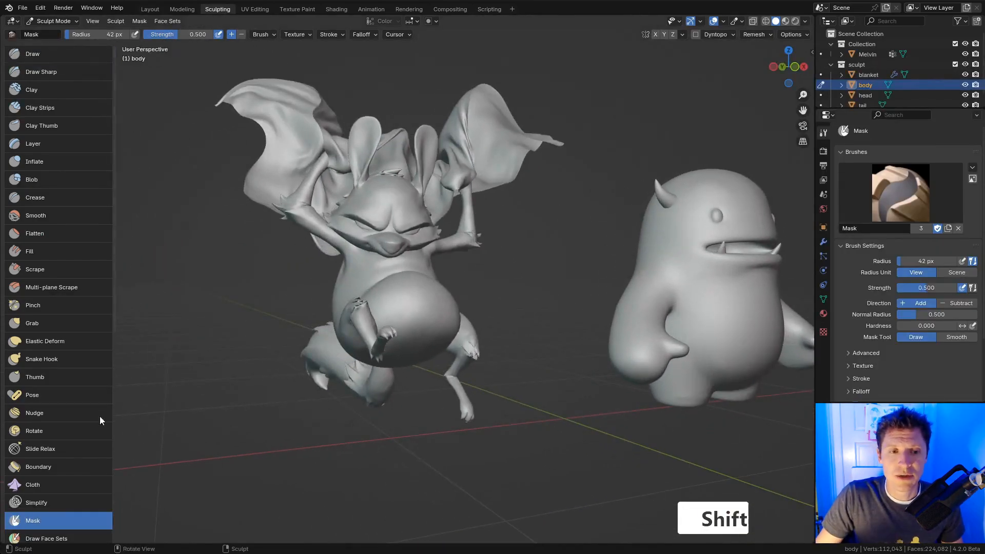
Paint a mask patch on the middle of the creature's belly with the Mask brush
scroll(75, 374, "down", 8)
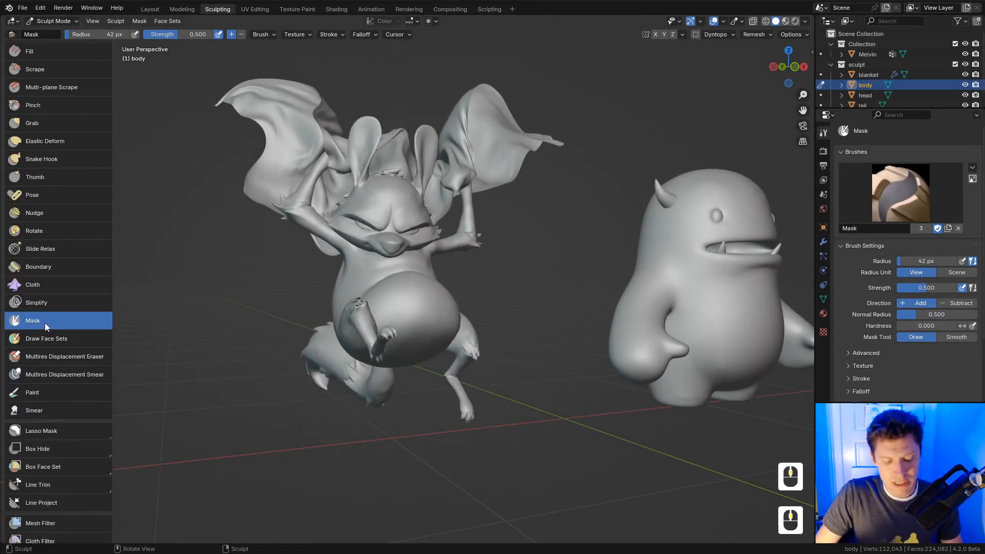
key("m")
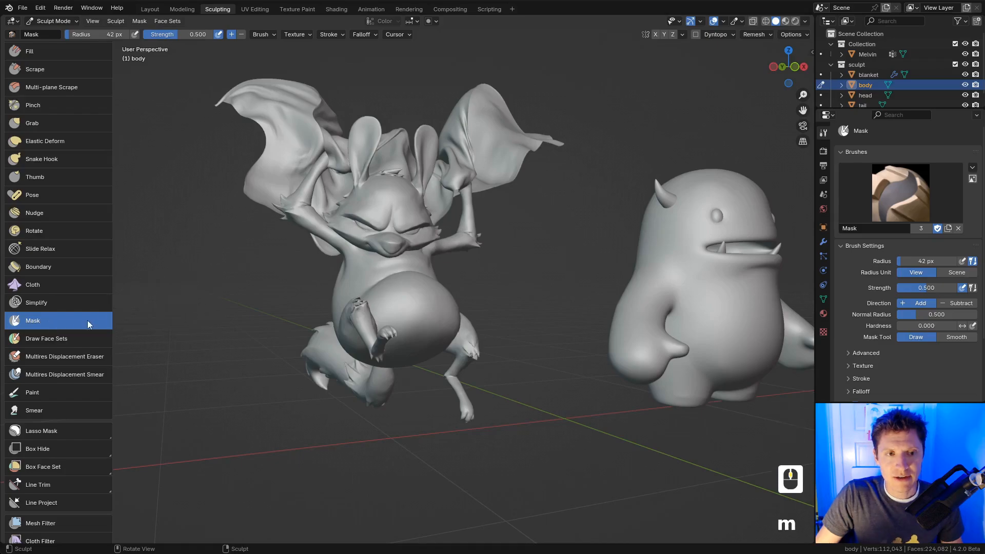
left_click(82, 289)
key("m")
key("m")
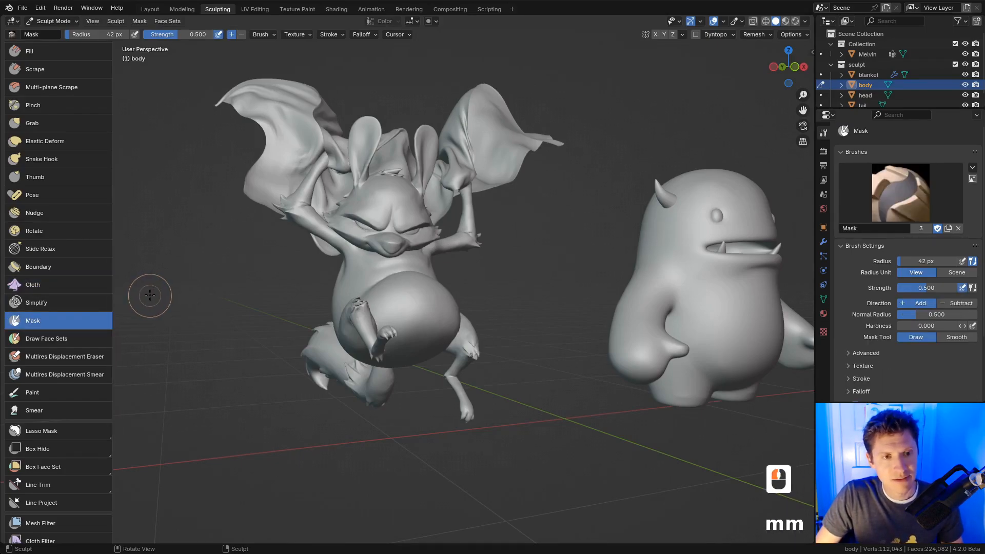
mouse_move(284, 267)
middle_mouse_down("ctrl")
mouse_move(428, 305)
mouse_move(394, 331)
mouse_move(393, 310)
middle_mouse_up("ctrl")
middle_click_drag(393, 310, 378, 325, "ctrl")
mouse_move(378, 325)
left_mouse_down()
mouse_move(347, 333)
mouse_move(352, 344)
mouse_move(381, 321)
left_mouse_up()
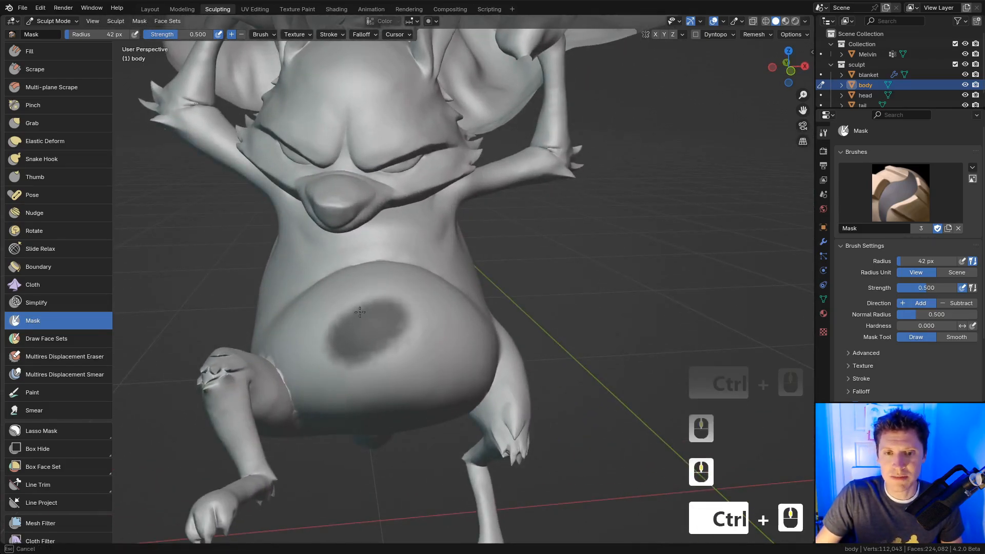
Try inflating the belly around the masked patch with the Inflate brush, and undo the strokes
key("i")
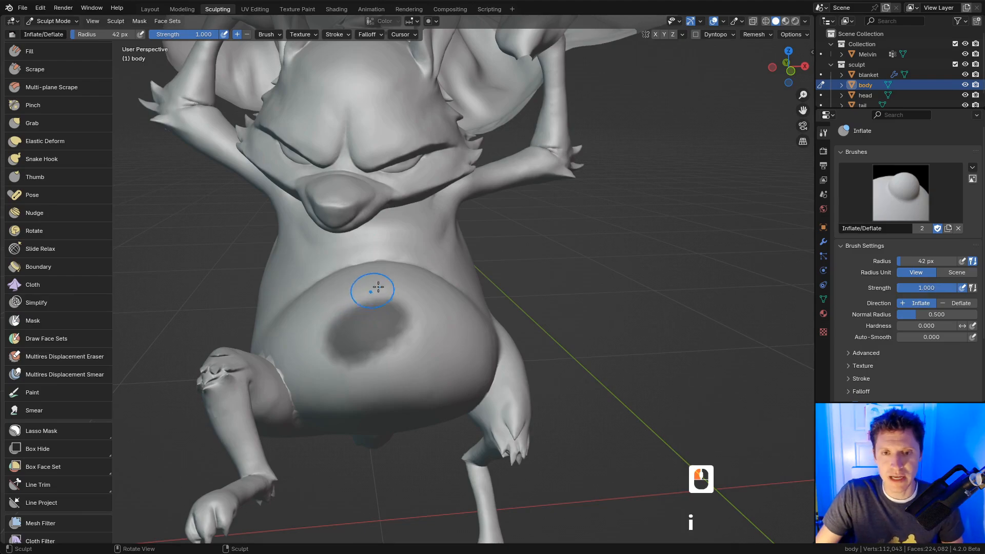
left_click_drag(378, 287, 327, 332)
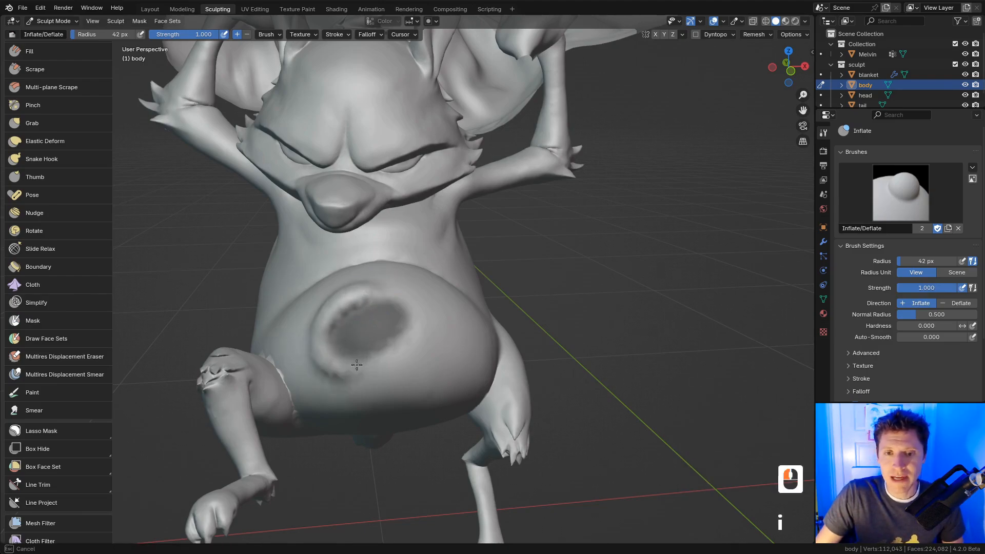
mouse_move(357, 364)
left_mouse_down()
mouse_move(418, 322)
mouse_move(395, 288)
mouse_move(372, 288)
left_mouse_up()
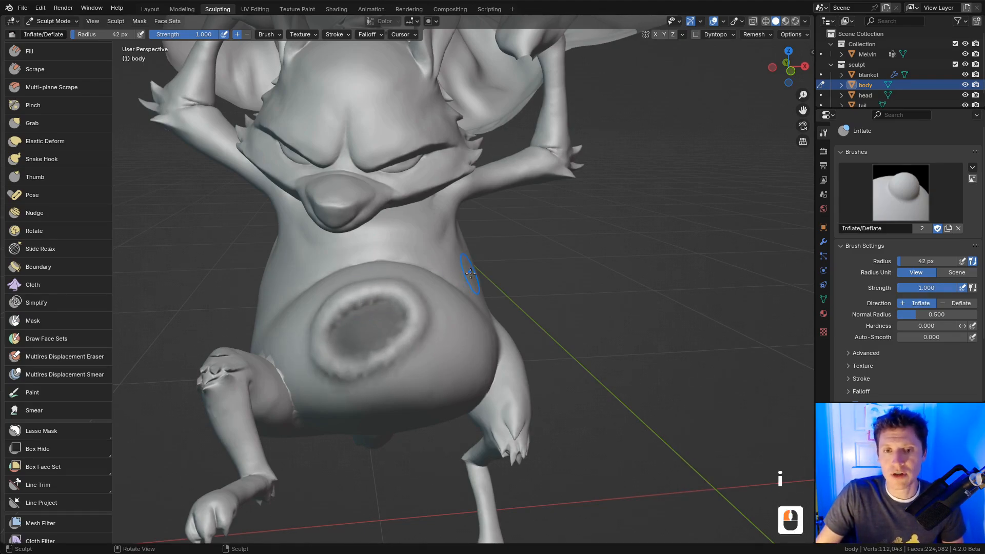
key("ctrl+z")
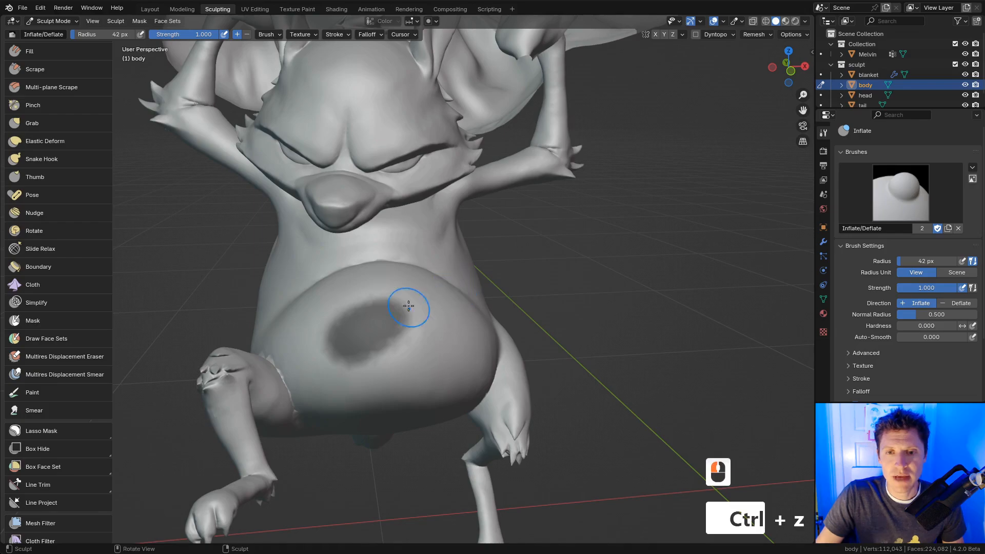
Erase the lower inner part of the belly mask using the Mask brush at a 49 px radius
key("m")
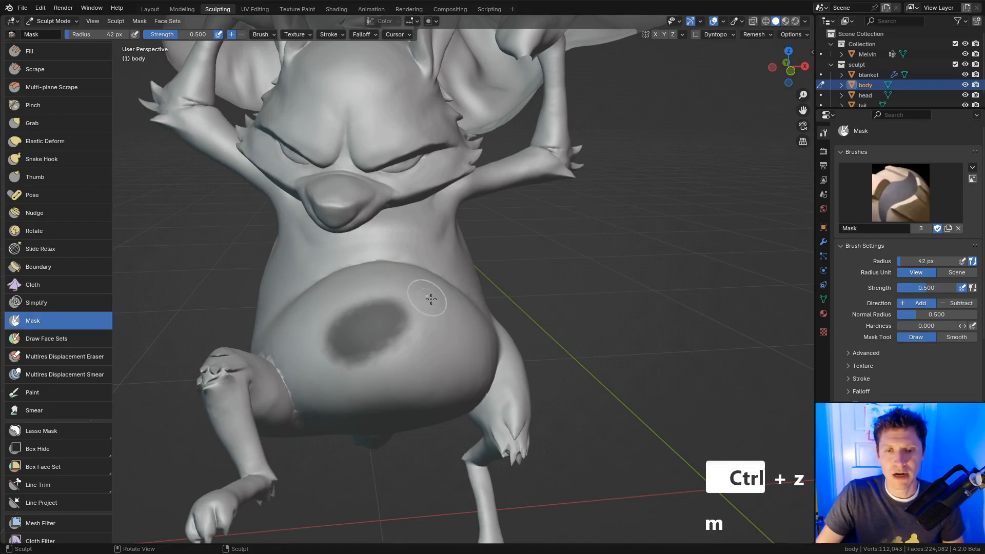
middle_click_drag(428, 302, 407, 326, "ctrl")
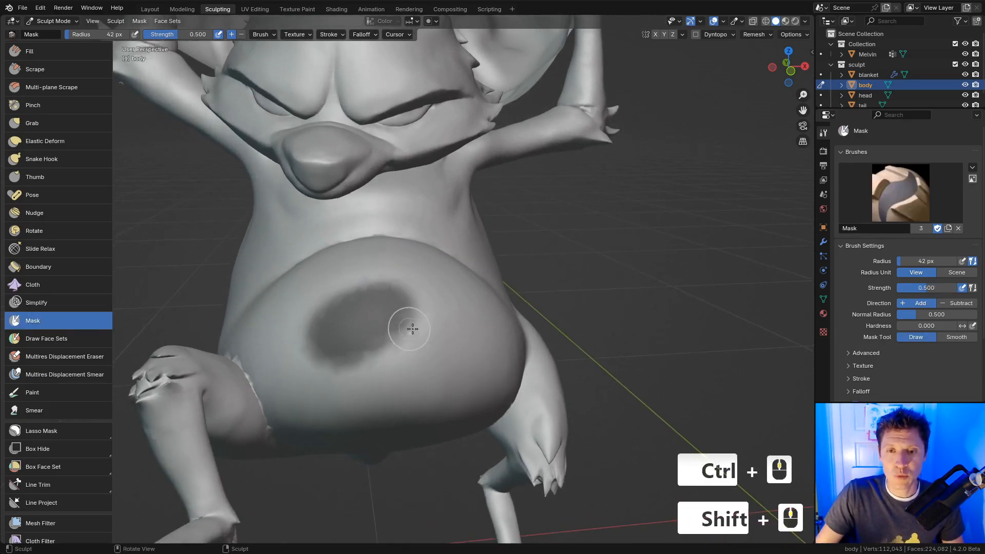
key("f")
left_click(422, 332)
left_click_drag(377, 348, 384, 346, "ctrl")
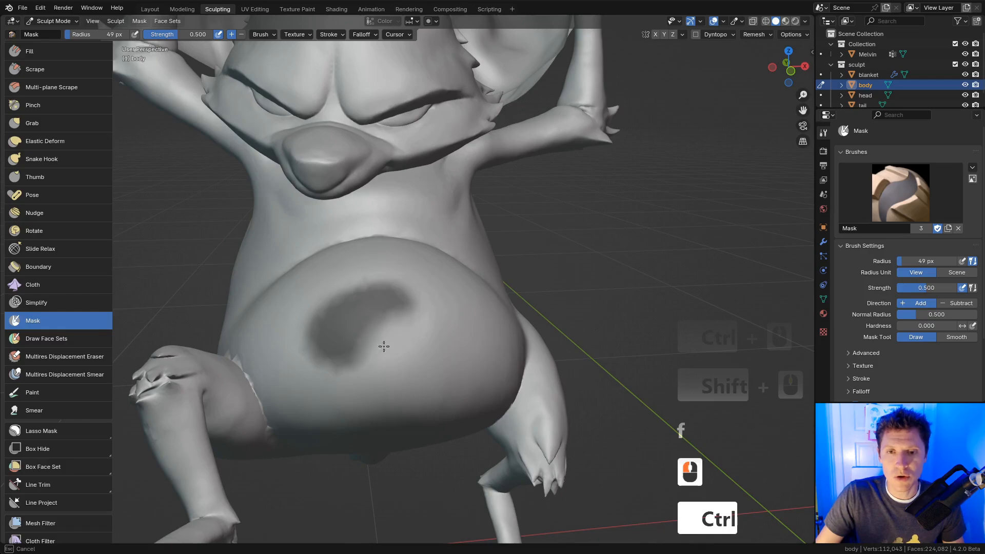
mouse_move(391, 358)
left_mouse_down("ctrl")
mouse_move(392, 323)
mouse_move(370, 355)
mouse_move(425, 325)
left_mouse_up("ctrl")
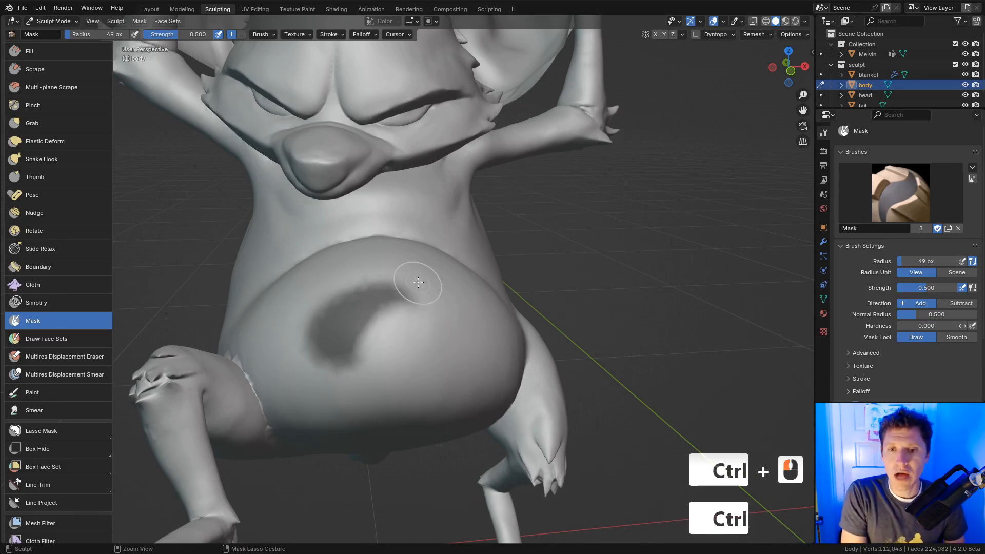
Invert the body's mask and clear it completely
key("ctrl+i")
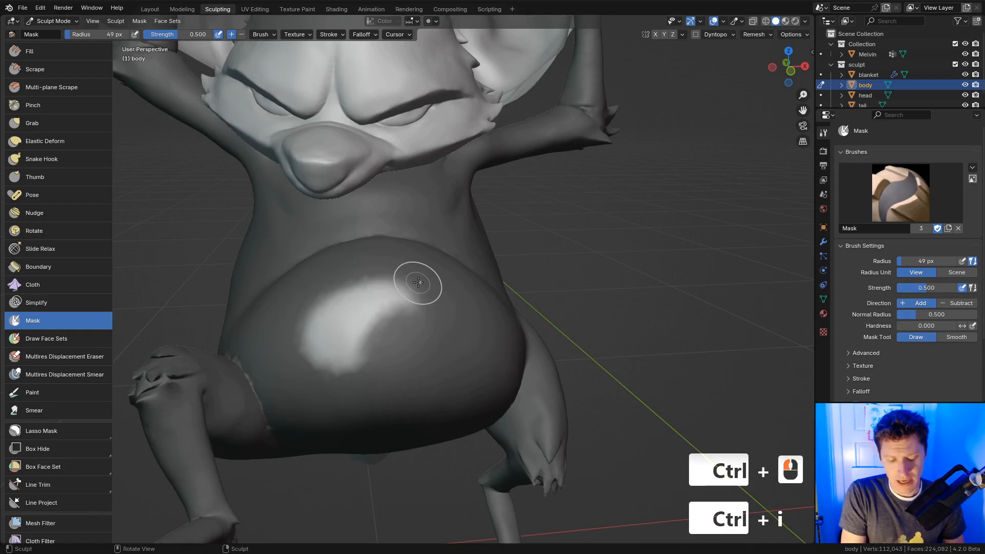
key("alt")
key("alt+m")
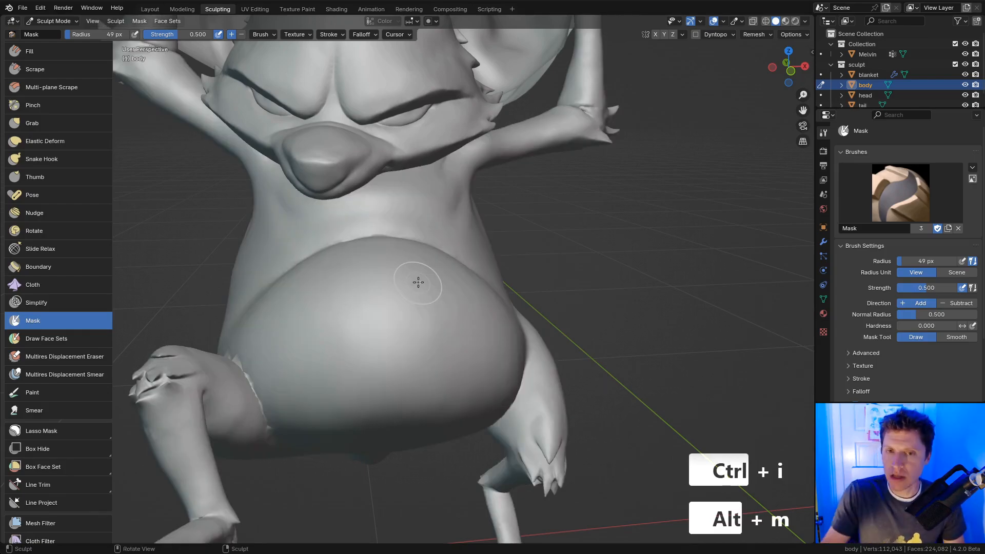
Paint a new mask patch on the belly at a 73 px brush radius and partly erase it into a crescent
mouse_move(417, 282)
middle_mouse_down("ctrl")
mouse_move(417, 213)
mouse_move(368, 304)
middle_mouse_up("ctrl")
key("f")
left_click(399, 309)
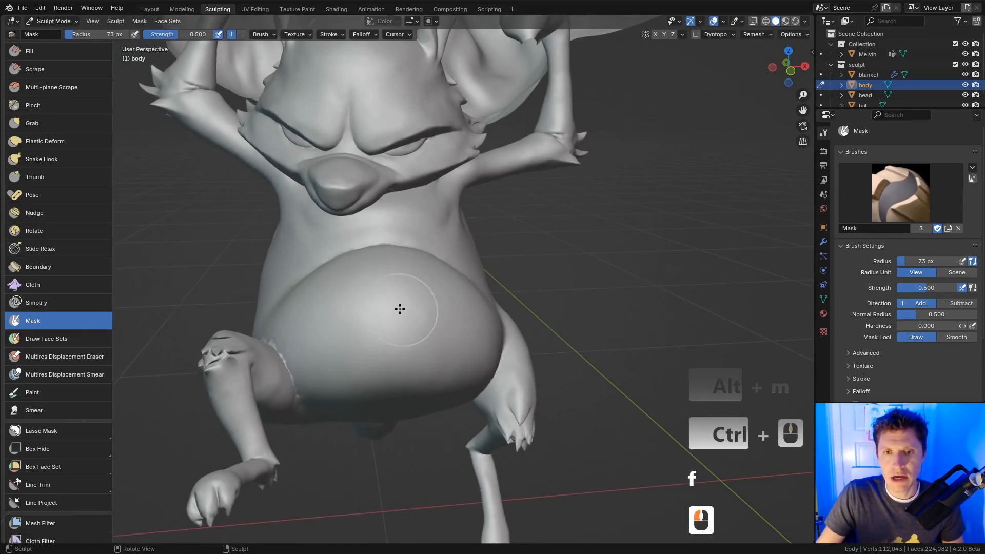
mouse_move(399, 308)
left_mouse_down()
mouse_move(372, 308)
mouse_move(373, 321)
mouse_move(429, 312)
mouse_move(402, 330)
mouse_move(400, 344)
left_mouse_up()
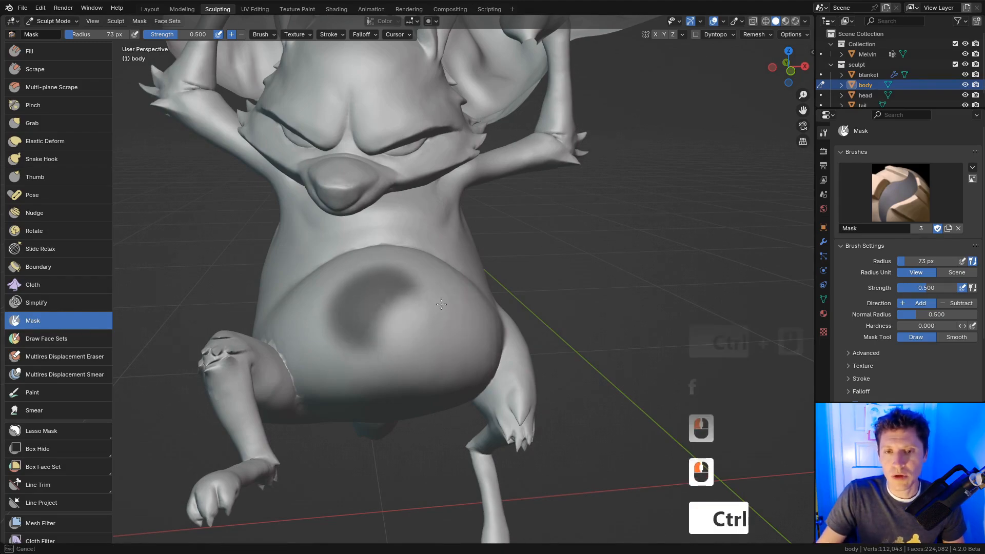
left_click_drag(452, 303, 426, 313, "ctrl")
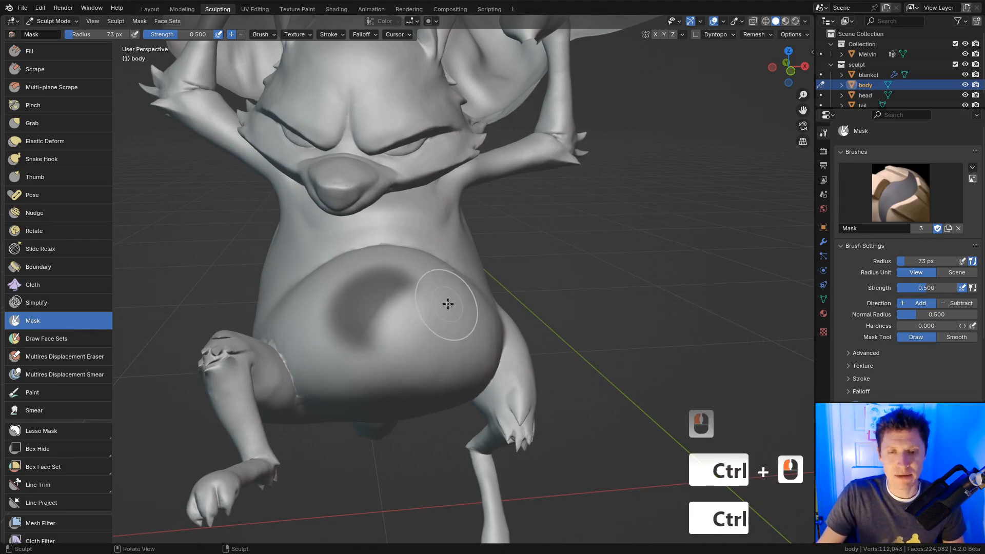
Invert the crescent mask on the belly and remove all masking from the body
key("ctrl+i")
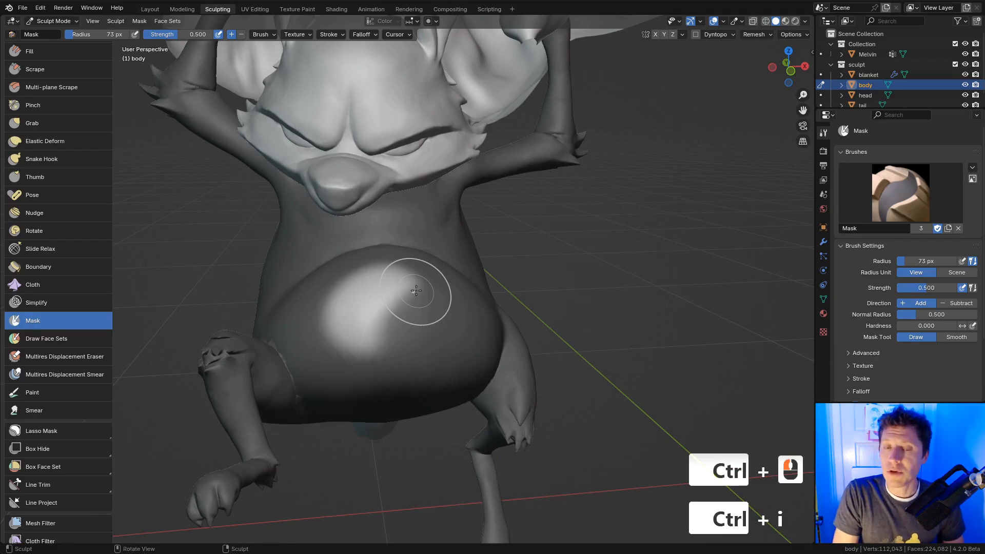
key("alt+m")
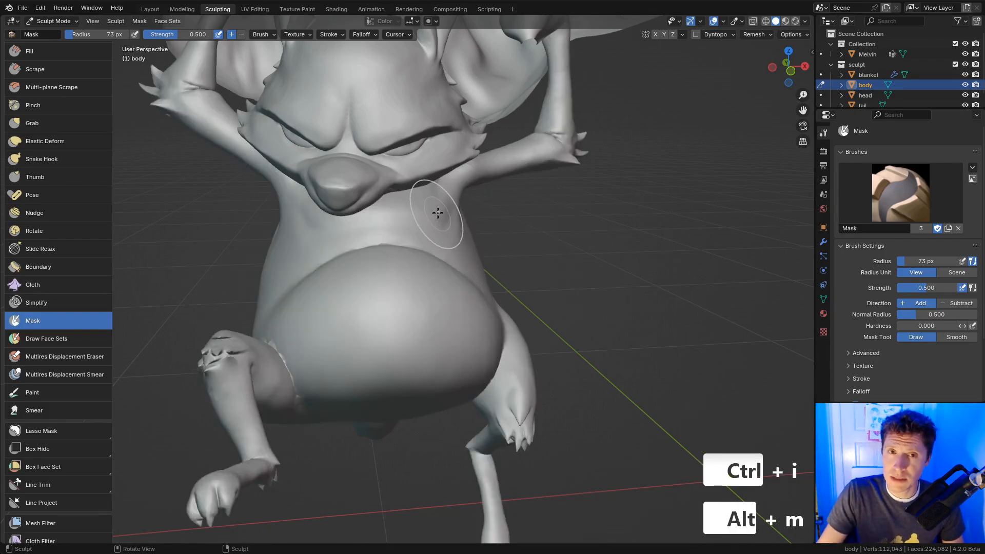
Try a Box Mask over one half of the belly and the adjacent hip, and undo it
scroll(83, 309, "down", 3)
left_click(58, 366)
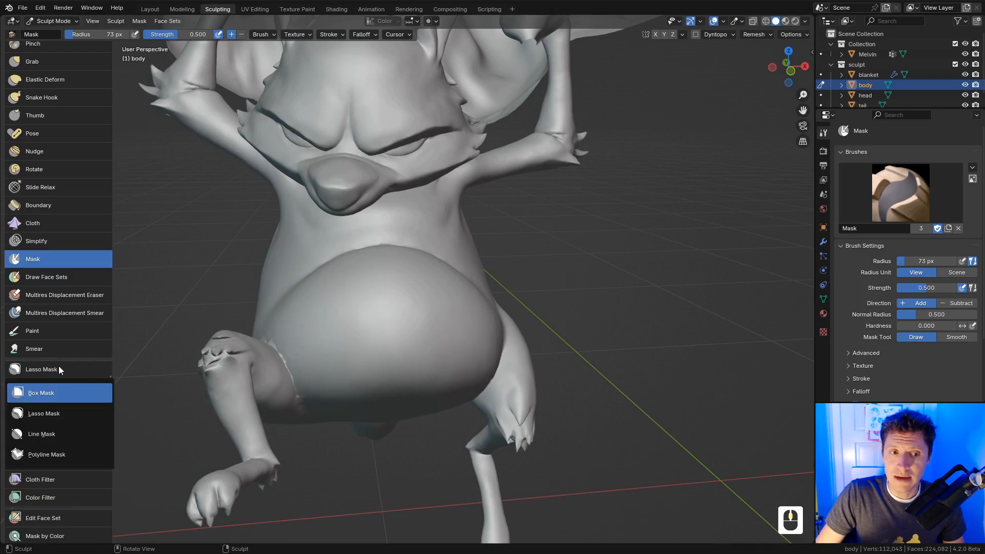
left_click(53, 394)
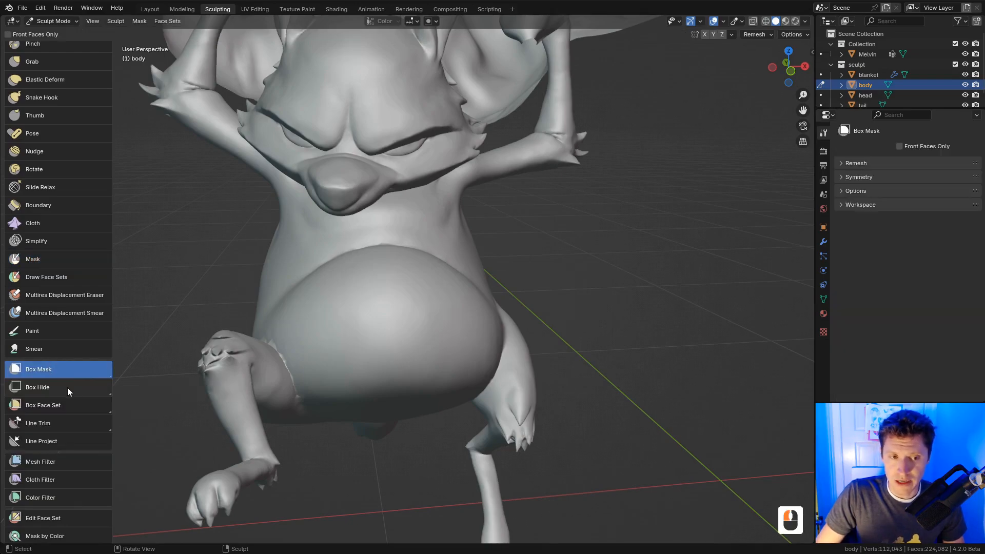
left_click(45, 368)
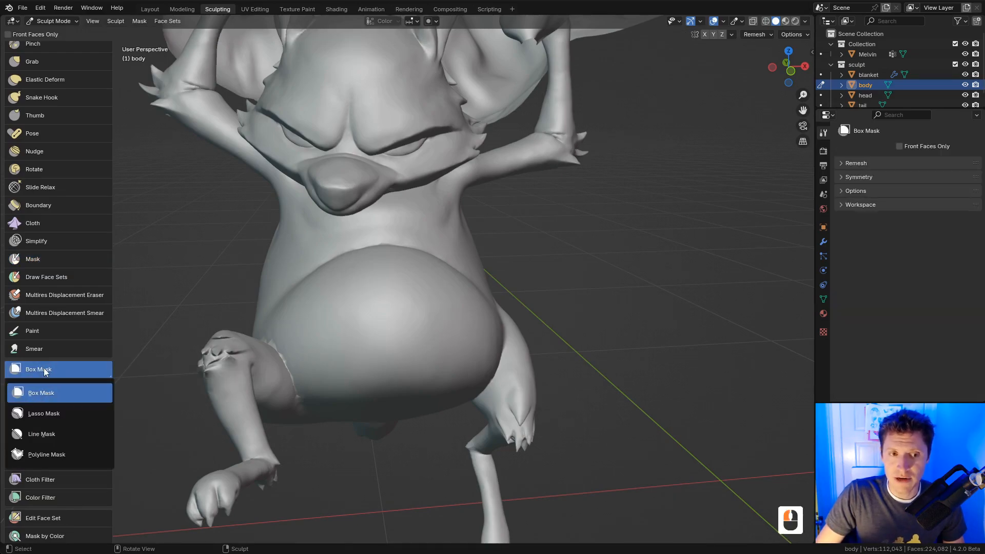
left_click(55, 369)
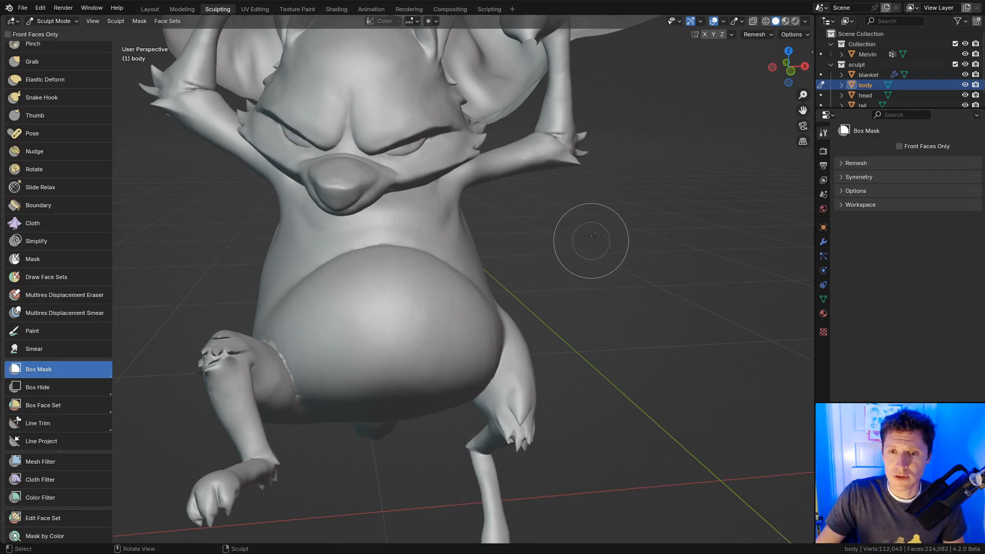
left_click_drag(597, 233, 383, 394)
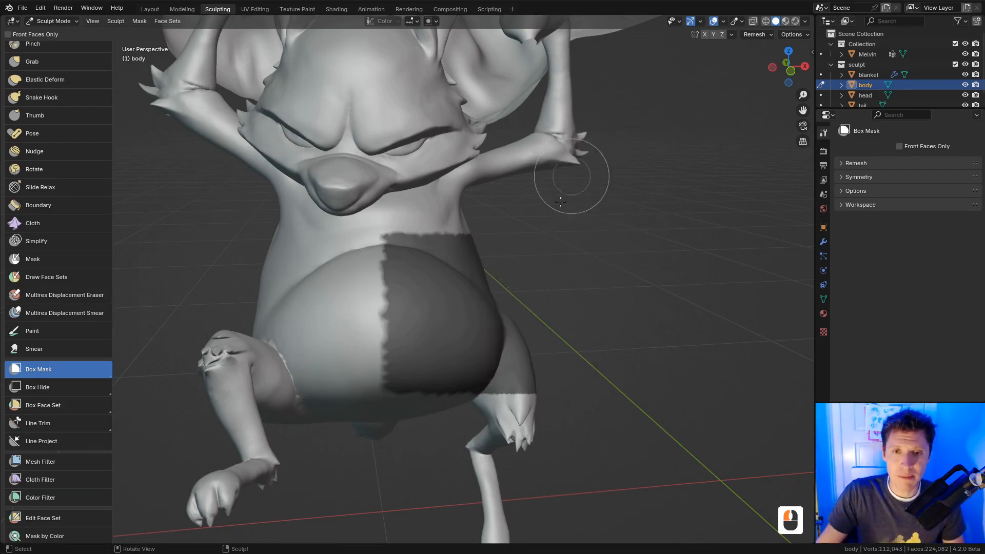
key("ctrl+z")
Try a freehand Lasso Mask on the body, and undo it
left_click_drag(84, 370, 85, 385)
mouse_move(579, 255)
left_mouse_down()
mouse_move(395, 275)
mouse_move(384, 347)
mouse_move(447, 378)
mouse_move(476, 433)
mouse_move(576, 418)
mouse_move(616, 282)
mouse_move(631, 281)
left_mouse_up()
key("ctrl+z")
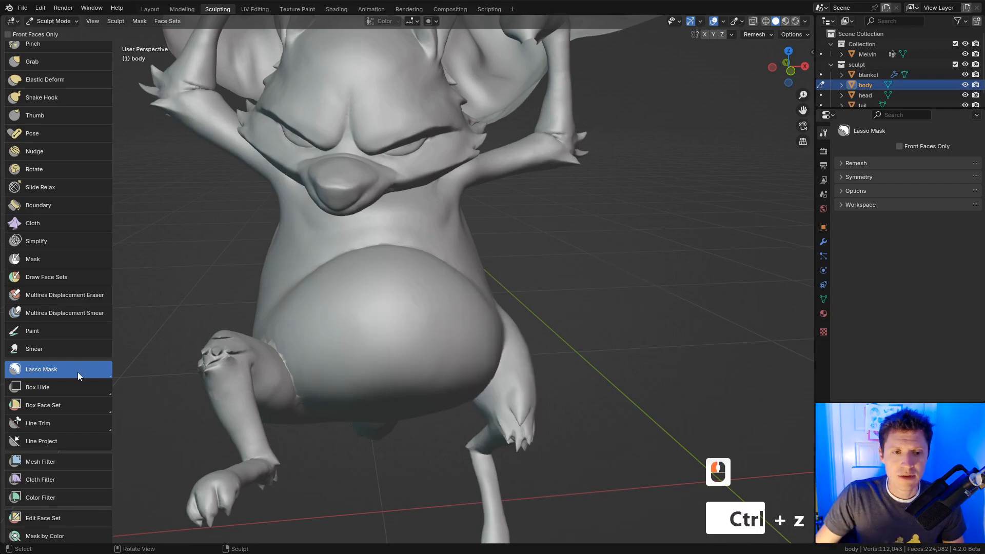
Mask the creature's raised forearm on the side facing the other monster with the Line Mask tool
left_click_drag(78, 371, 73, 422)
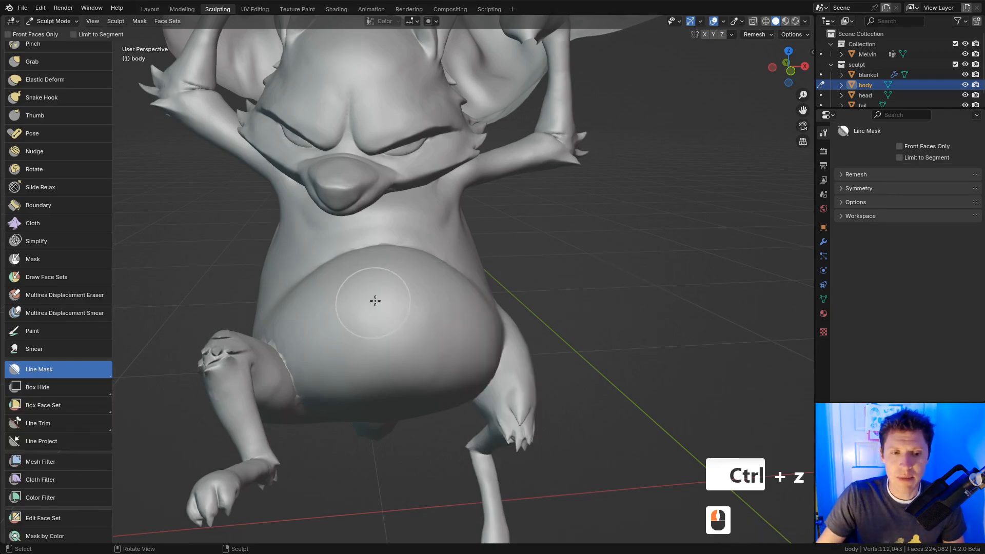
middle_click_drag(381, 294, 386, 382, "ctrl")
middle_click_drag(415, 226, 461, 308, "shift")
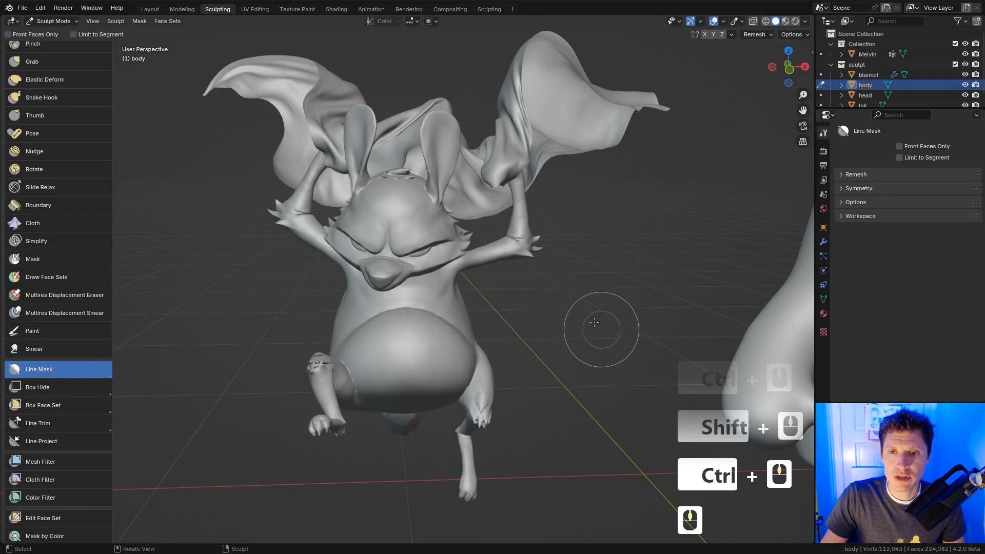
left_click_drag(601, 329, 469, 175)
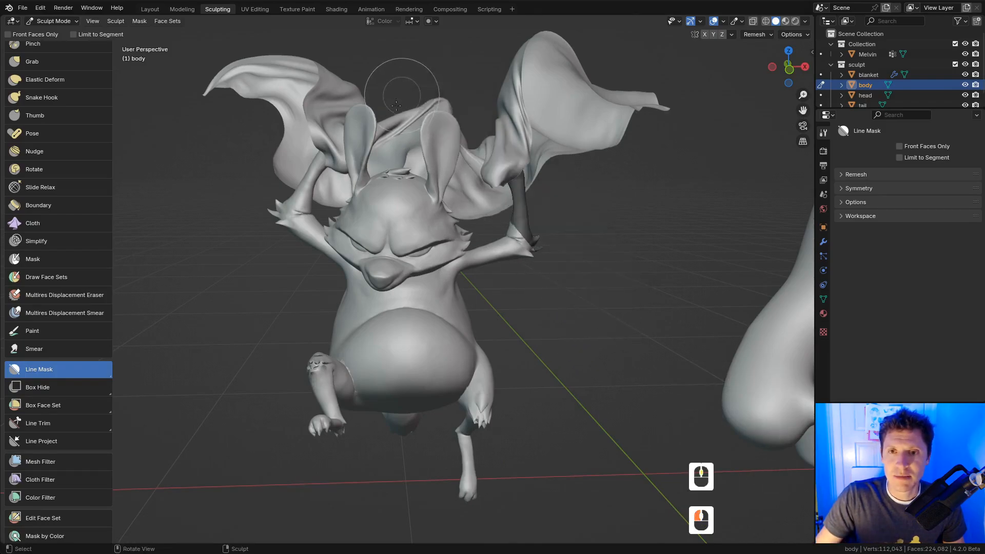
Try further line masks across the other arm and the bent leg, undoing each one
mouse_move(264, 310)
left_mouse_down()
mouse_move(377, 207)
mouse_move(437, 135)
left_mouse_up()
key("ctrl+z")
mouse_move(369, 442)
left_mouse_down()
mouse_move(269, 319)
mouse_move(365, 400)
mouse_move(427, 492)
left_mouse_up()
key("ctrl+z")
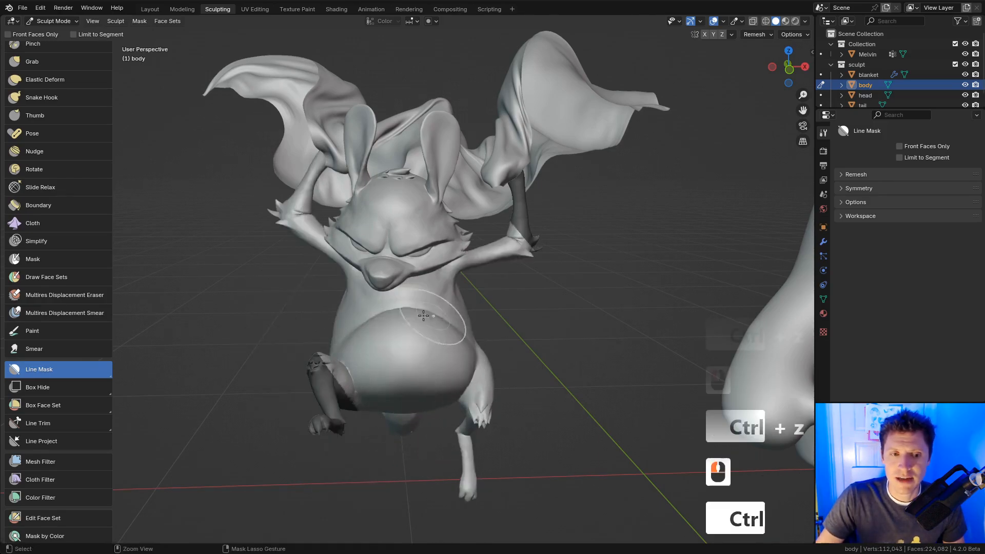
key("ctrl+z")
Outline one side of the belly, the hip and the straight leg with the Polyline Mask tool, and clear the body's whole mask
left_click(71, 366)
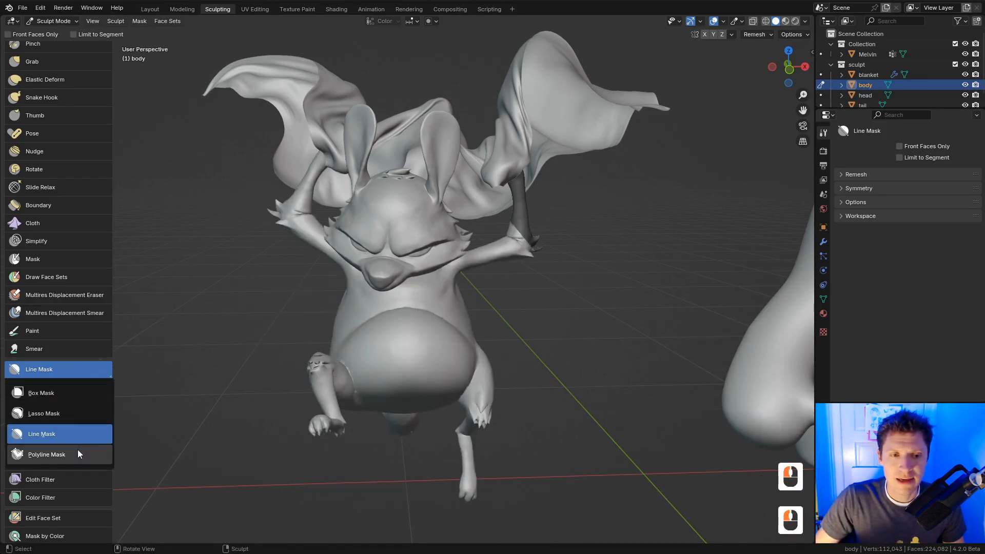
left_click(77, 451)
left_click(543, 306)
left_click(462, 298)
left_click(400, 341)
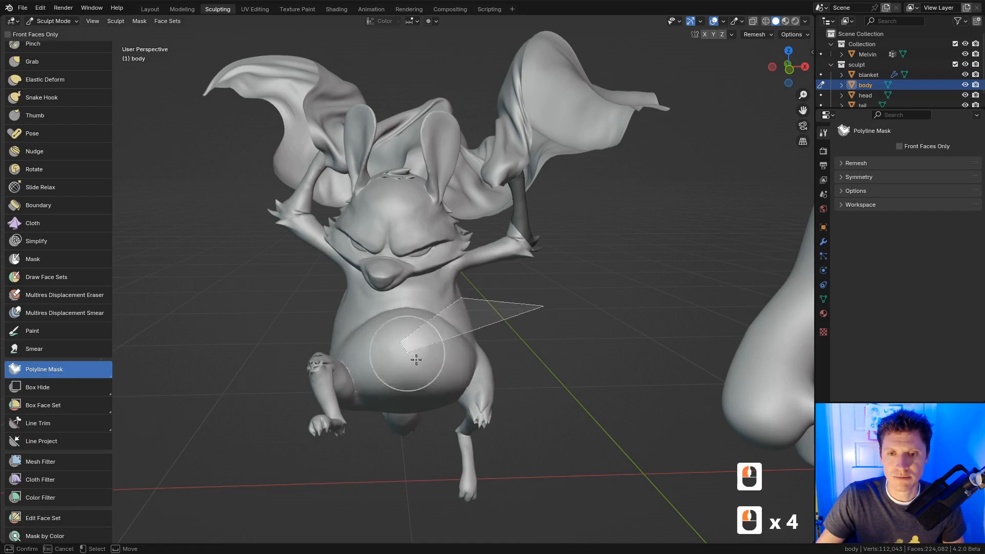
left_click(449, 367)
left_click(423, 393)
left_click(432, 503)
left_click(476, 523)
left_click(509, 506)
left_click(543, 452)
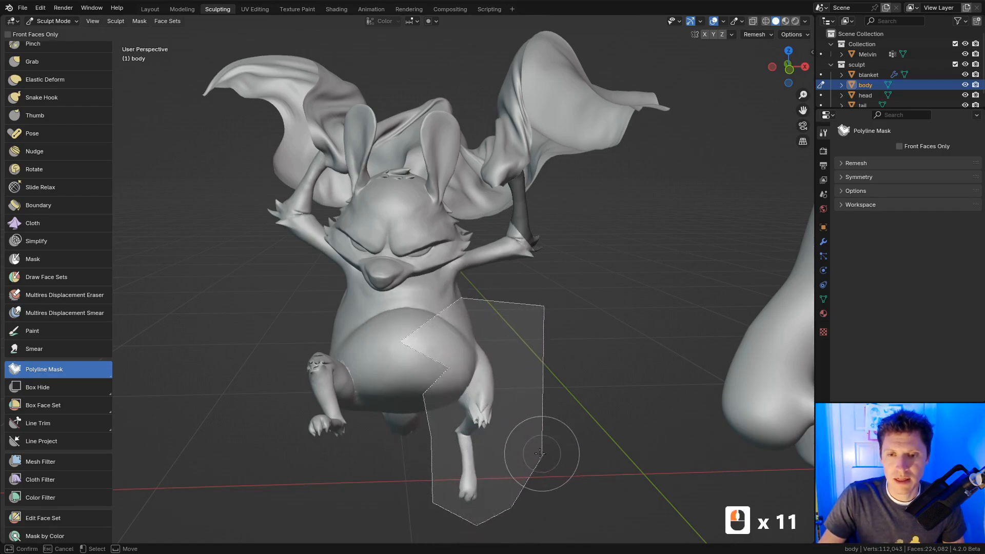
left_click(544, 306)
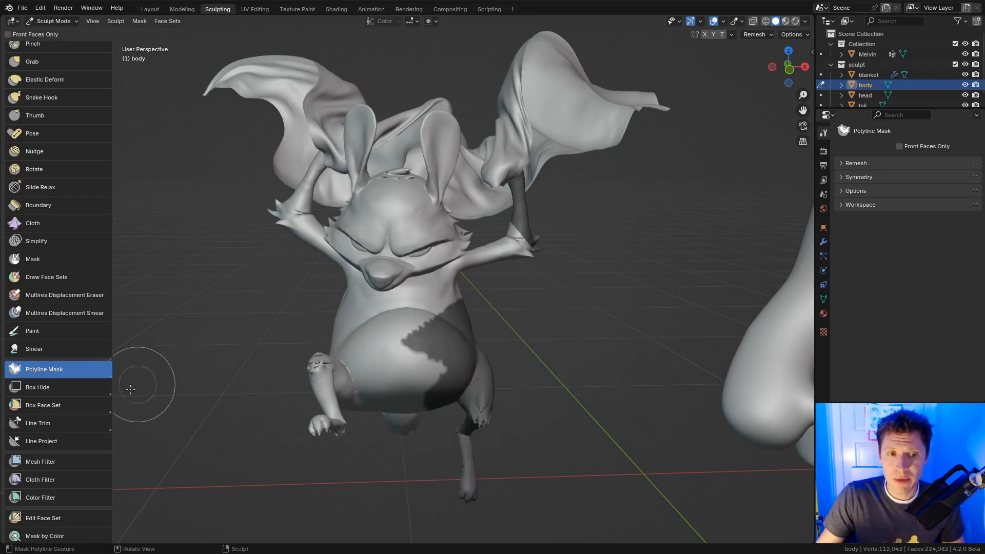
key("alt")
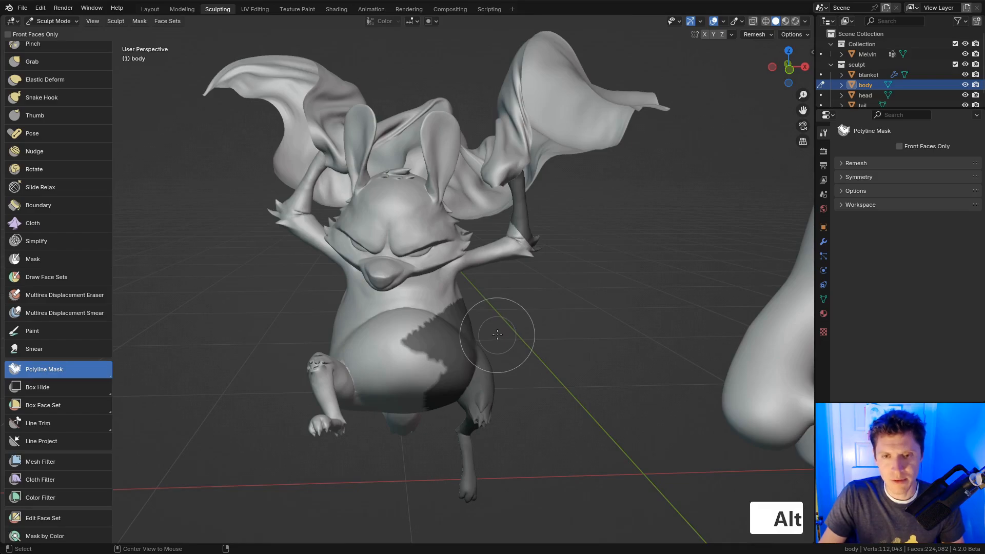
key("alt+m")
Hide the creature's forearm on the side facing the other monster with Box Hide
left_click(51, 388)
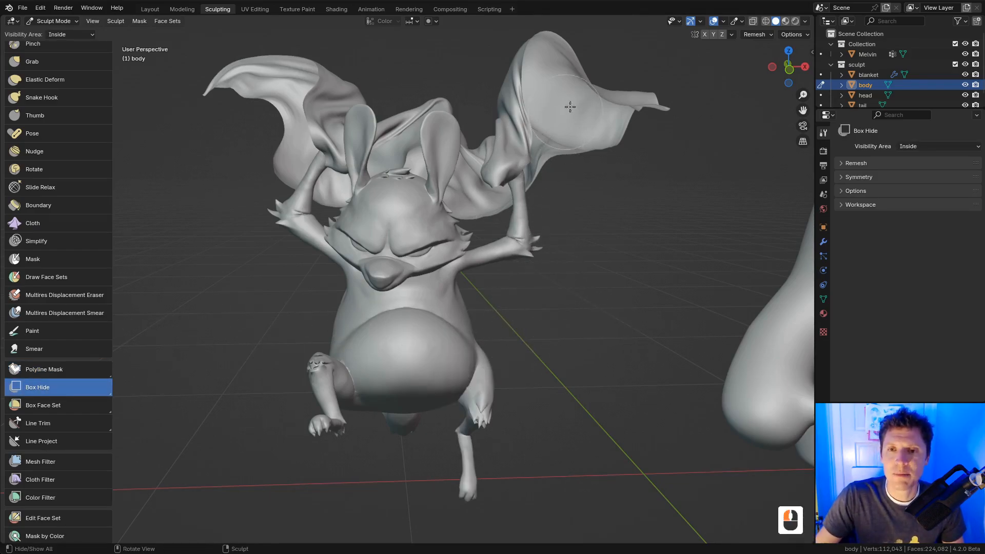
left_click_drag(584, 102, 485, 287)
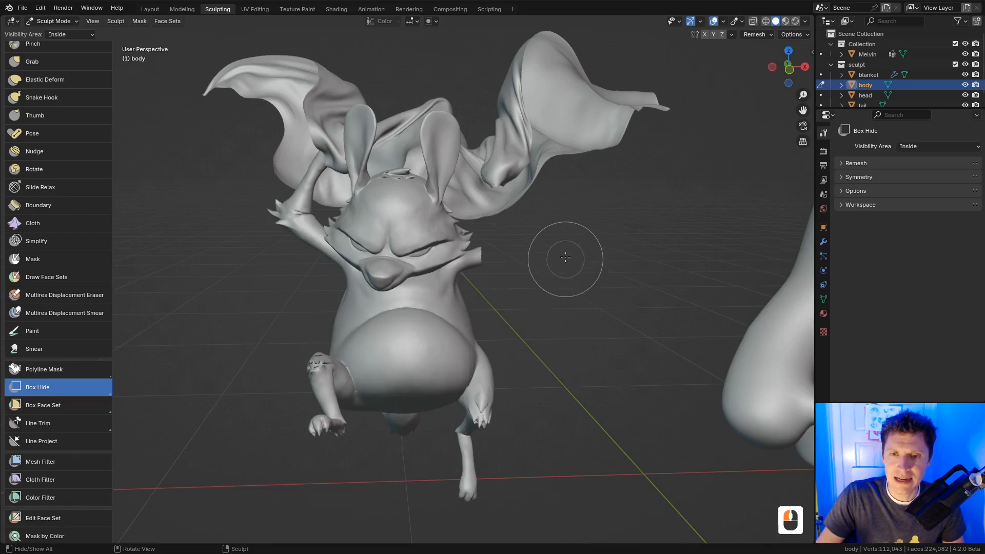
middle_click_drag(558, 257, 556, 216, "ctrl")
middle_click_drag(556, 220, 489, 241)
middle_click_drag(491, 307, 492, 287, "ctrl")
middle_click_drag(495, 339, 503, 313, "ctrl")
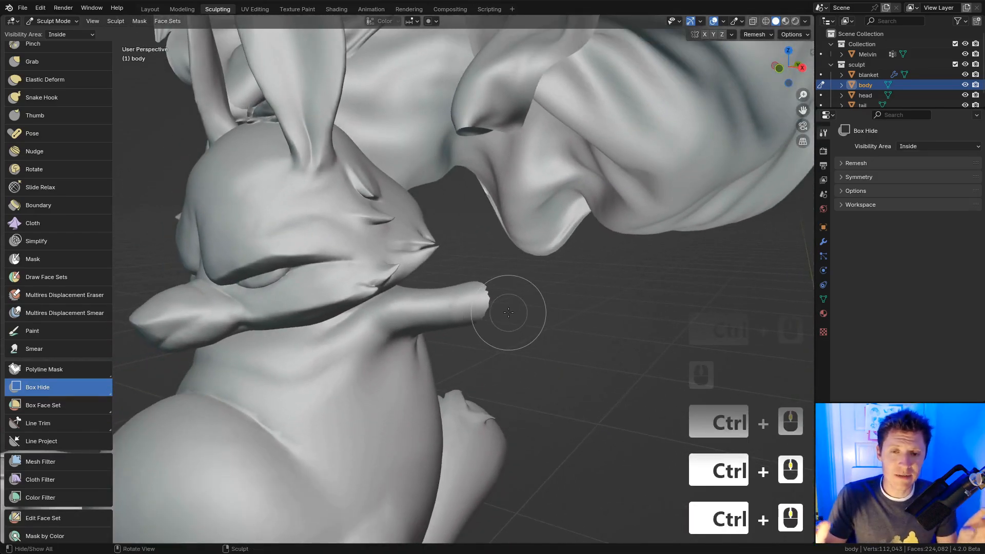
Inflate the visible stump of the partly hidden arm with the Inflate brush at a radius of 148 px
key("i")
key("f")
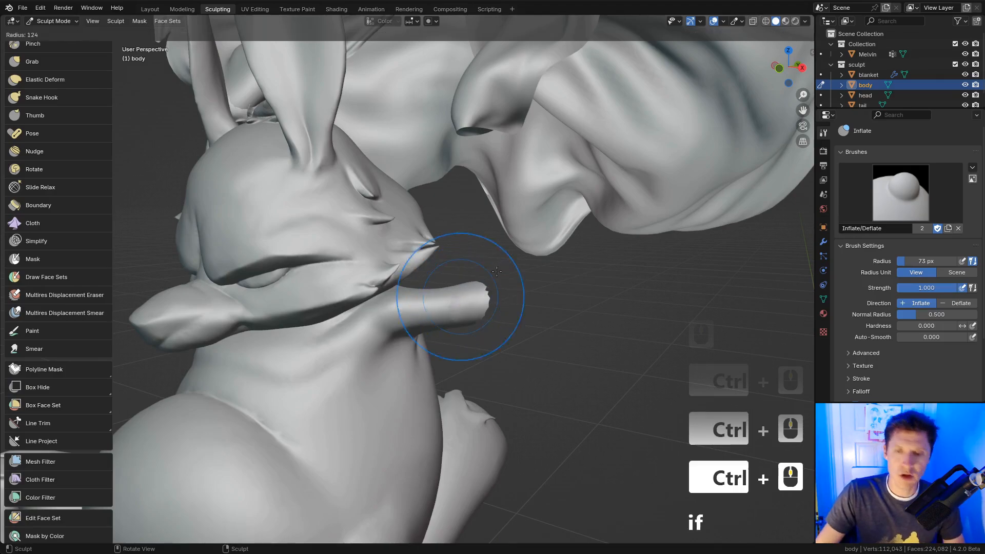
left_click(509, 272)
left_click_drag(461, 299, 475, 307)
left_click_drag(477, 309, 484, 312)
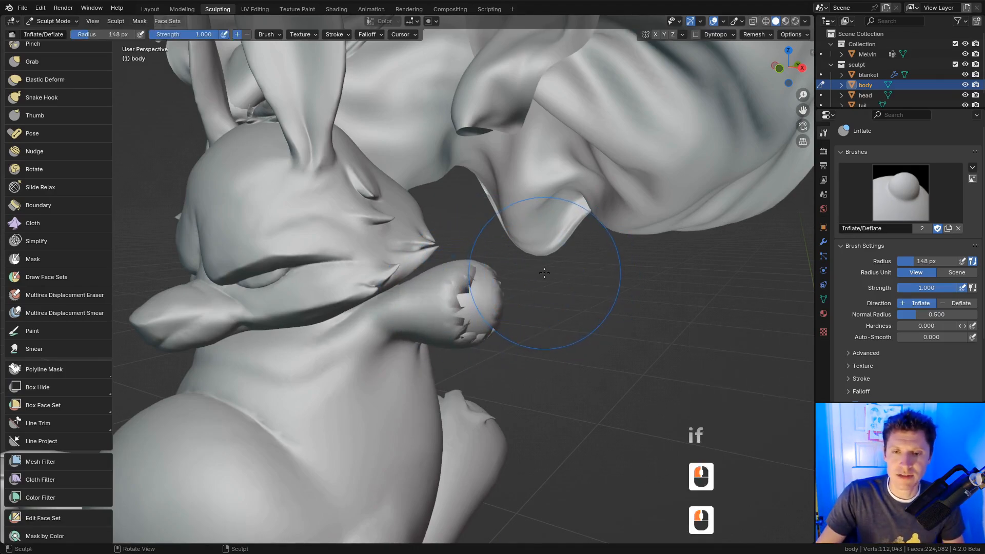
Unhide the rest of the arm and undo the inflate strokes on it
key("alt+h")
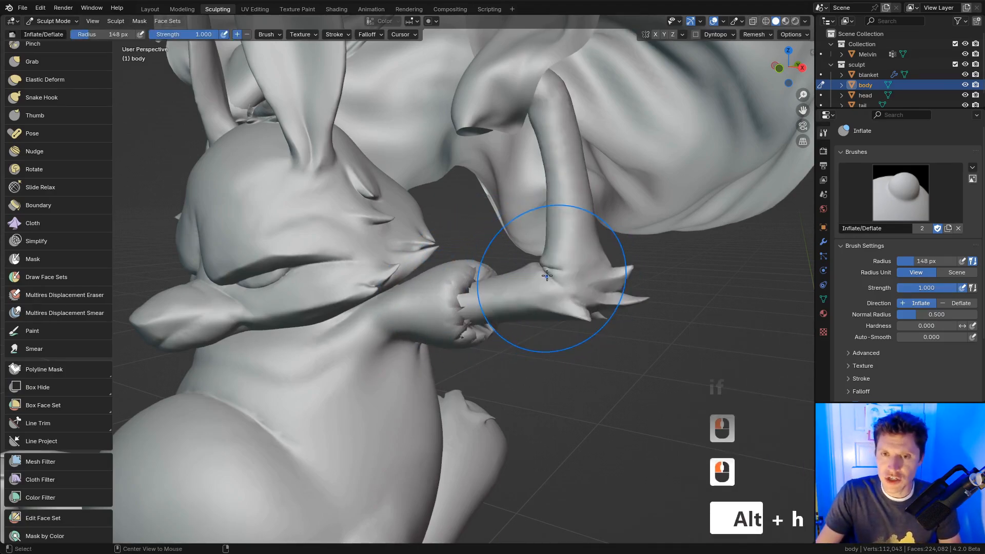
middle_click_drag(564, 246, 568, 203, "ctrl")
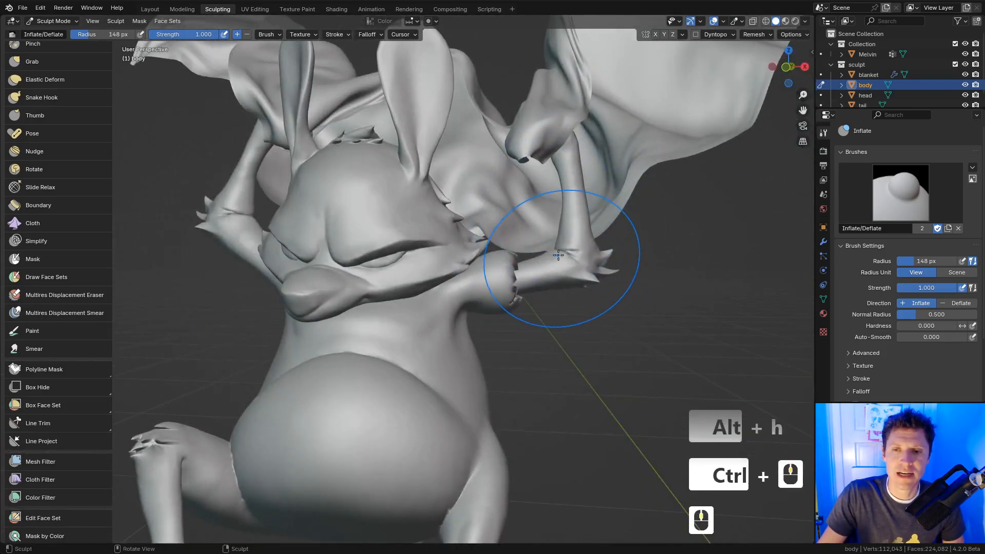
middle_click_drag(557, 259, 554, 261, "ctrl")
key("ctrl+z")
key("ctrl+z")
key("ctrl+z")
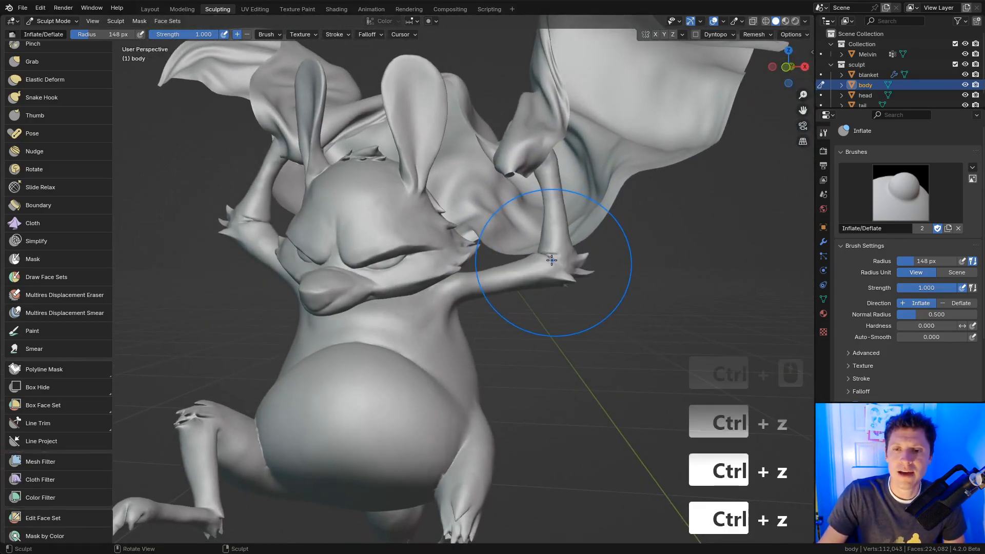
Make Box Hide the active tool again and look over the available mask operations
left_click(53, 391)
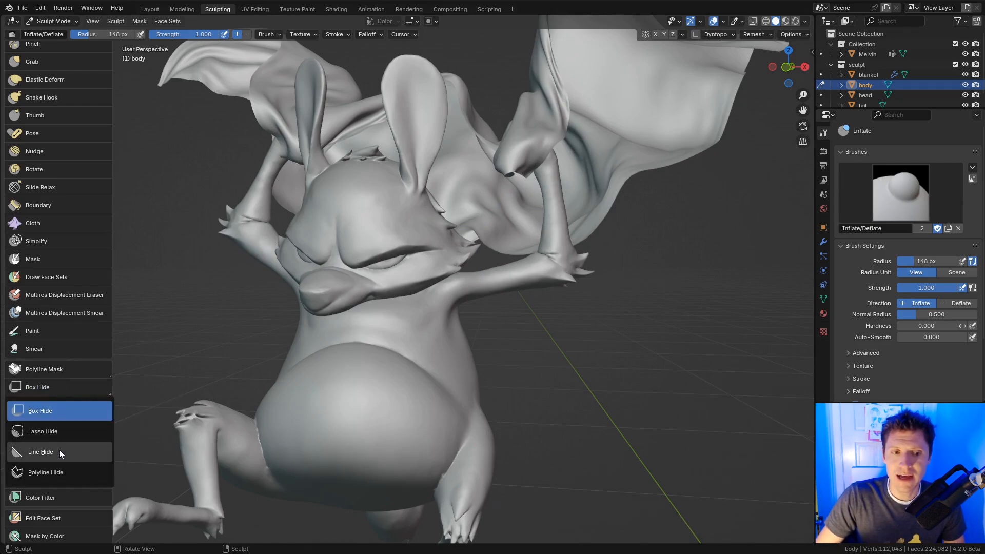
left_click(65, 398)
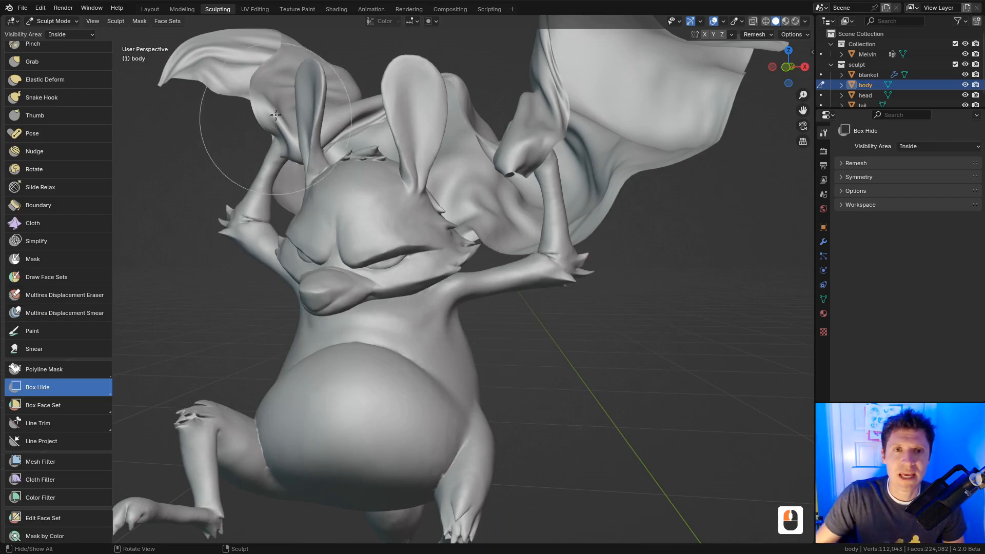
left_click(139, 21)
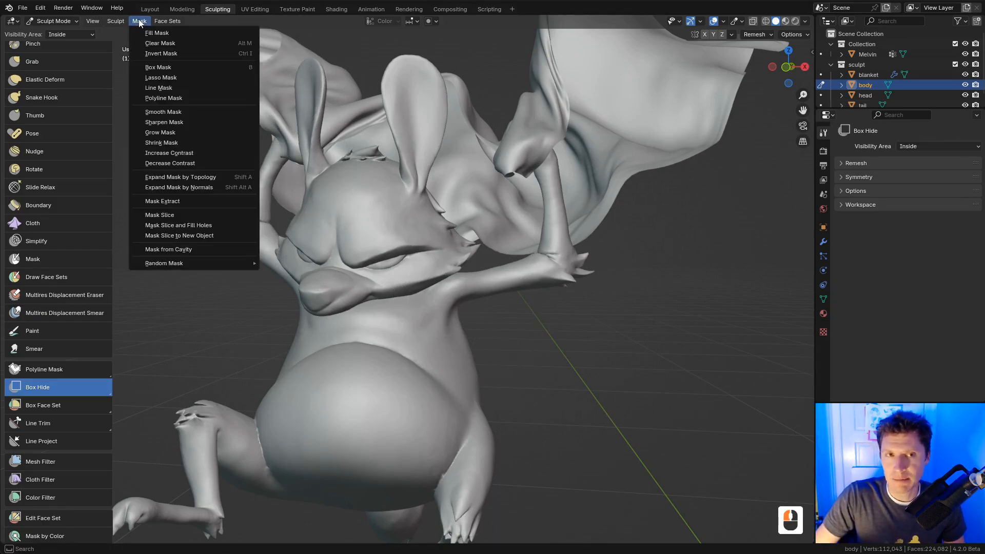
mouse_move(102, 22)
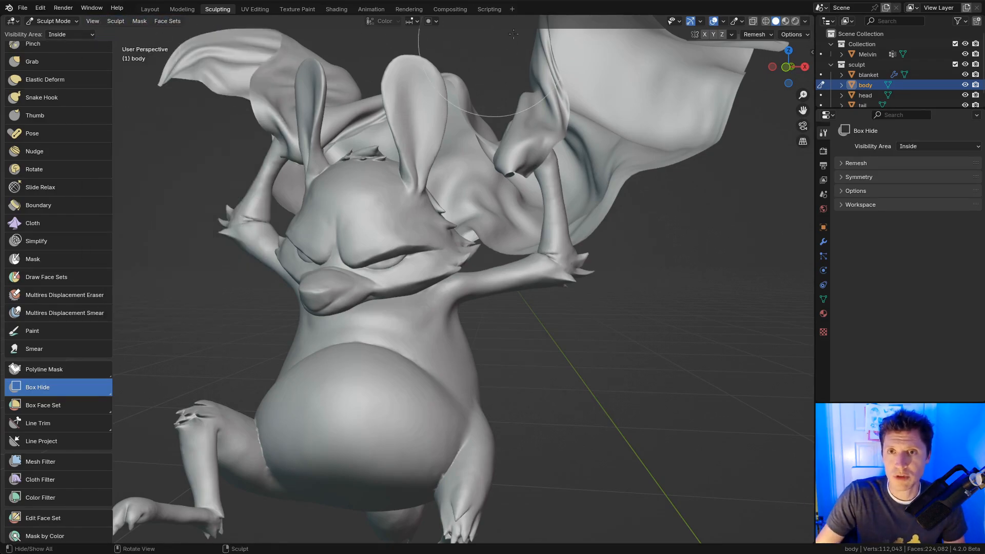
Try Fill Mask on the entire body, and clear the mask
left_click(139, 22)
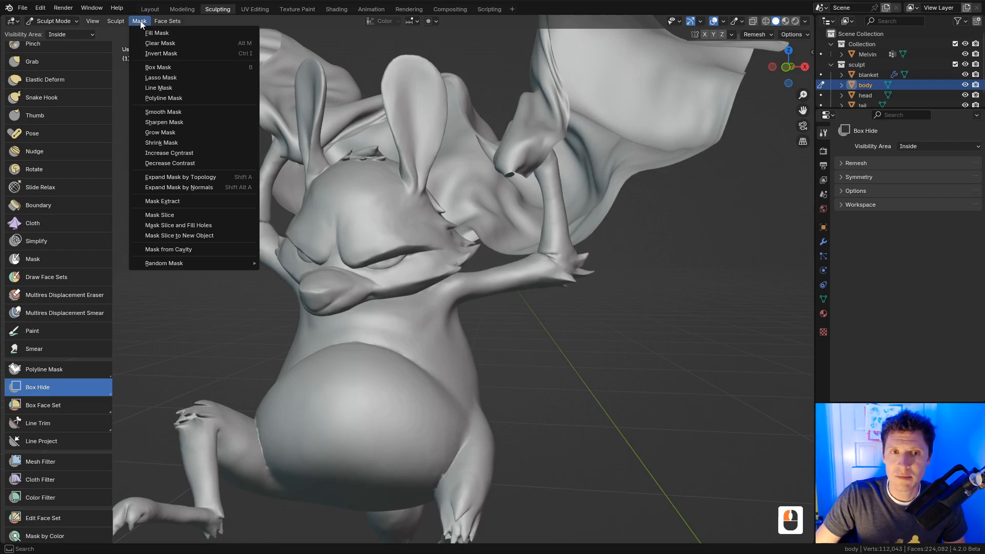
left_click(160, 34)
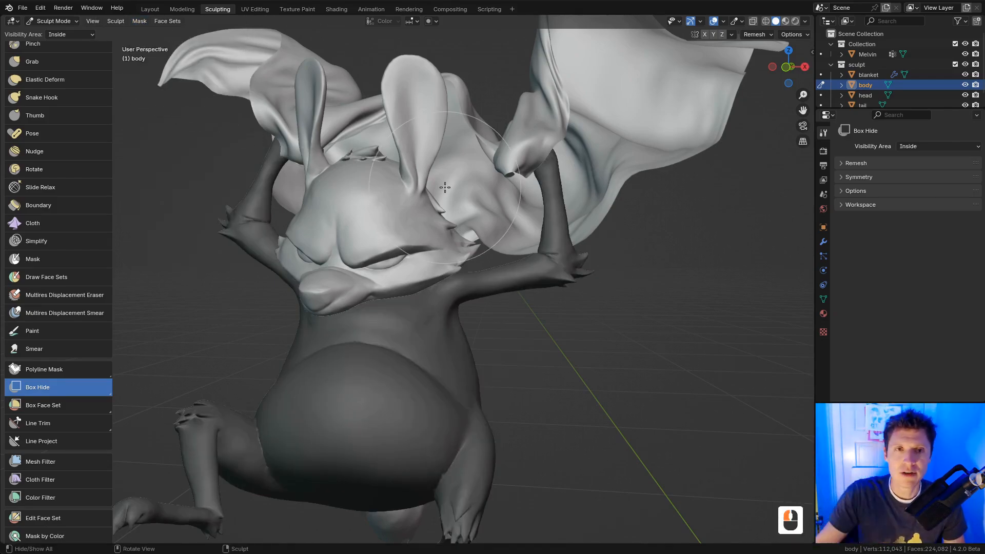
left_click(136, 23)
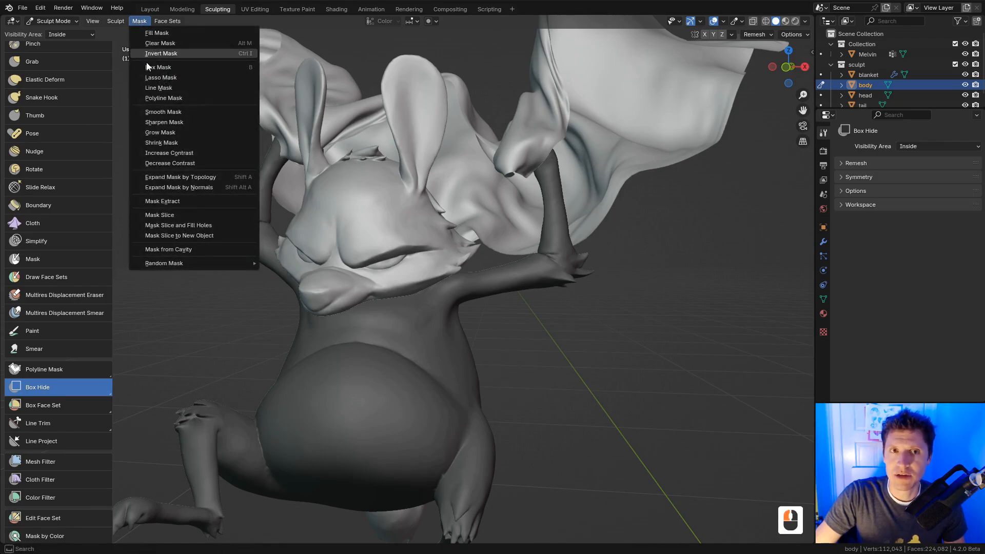
key("alt+m")
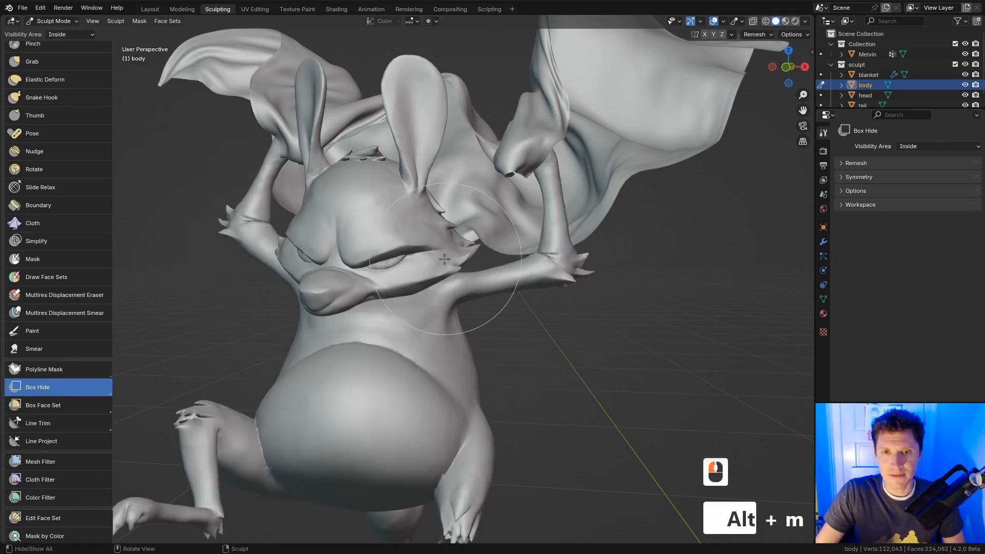
Try inverting the body's empty mask, and clear the result
middle_click_drag(450, 262, 533, 221)
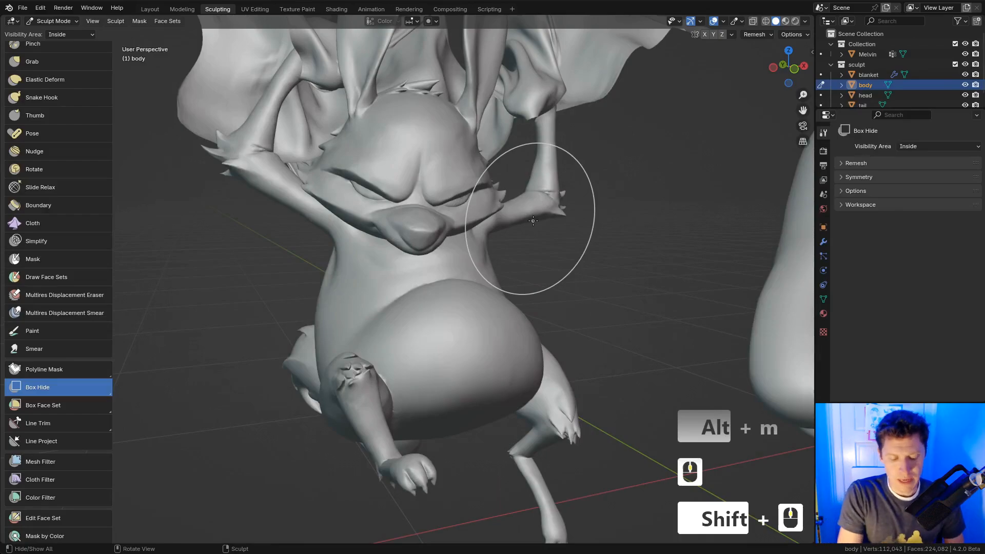
key("ctrl+i")
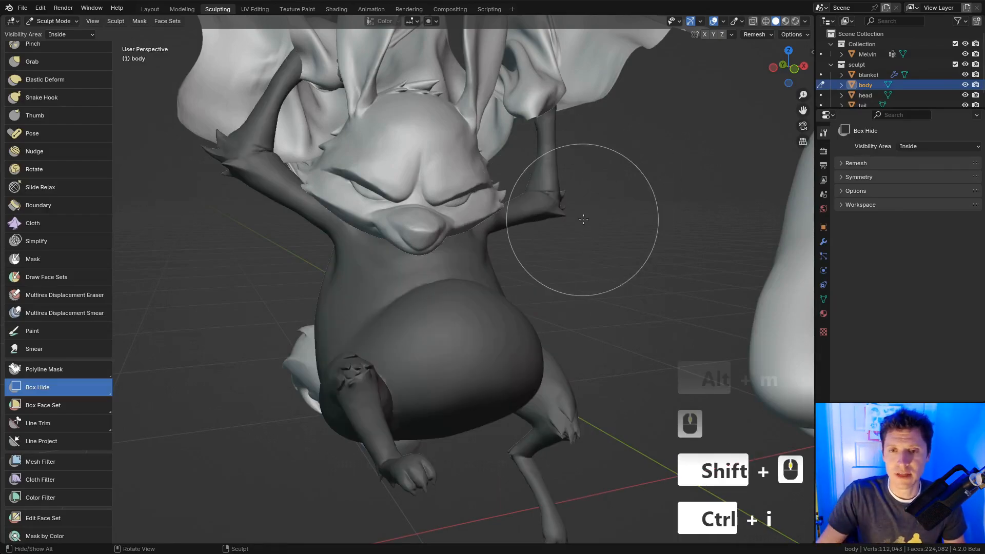
key("alt+m")
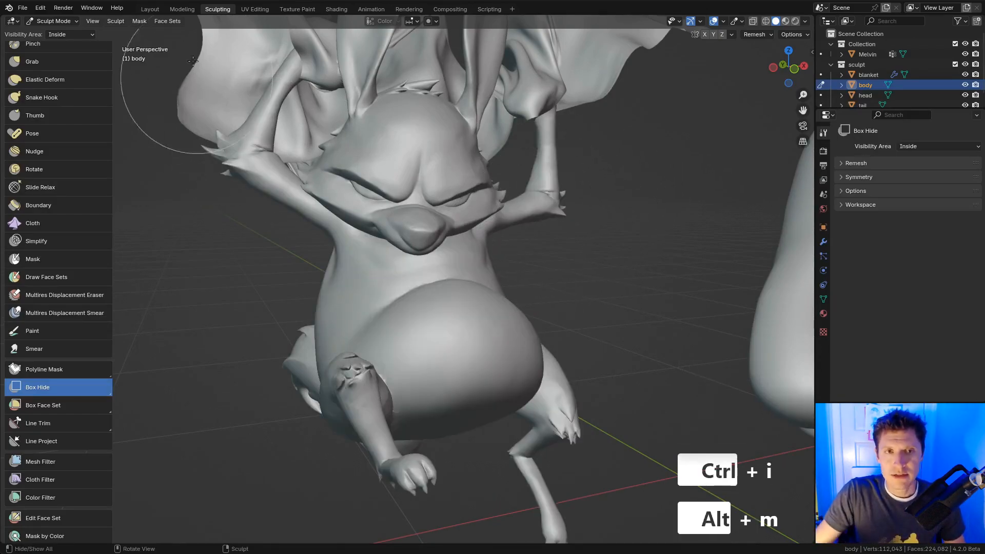
Mask the creature's whole raised arm on the side away from the other monster with a freehand Lasso Mask
left_click(141, 22)
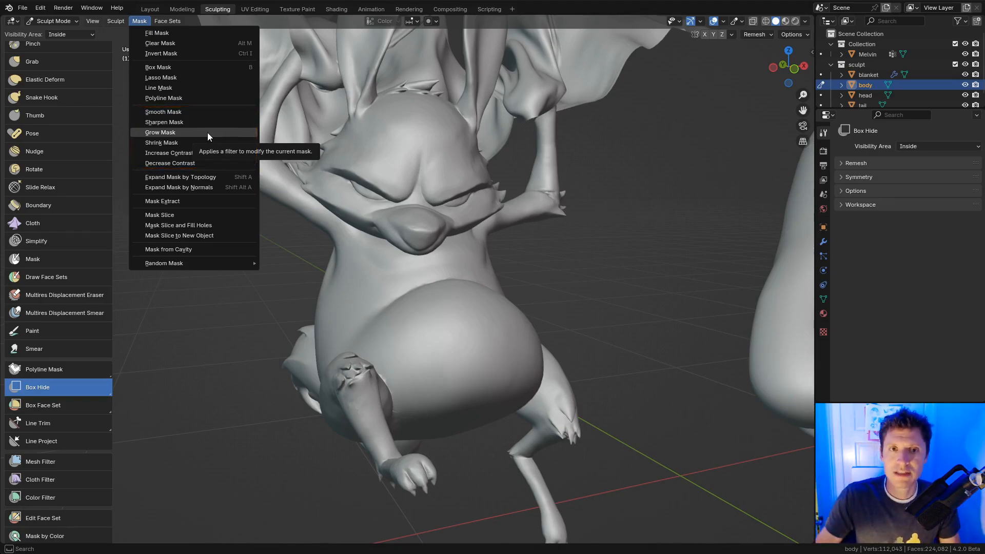
mouse_move(328, 128)
middle_mouse_down("shift")
mouse_move(342, 149)
mouse_move(311, 135)
middle_mouse_up("shift")
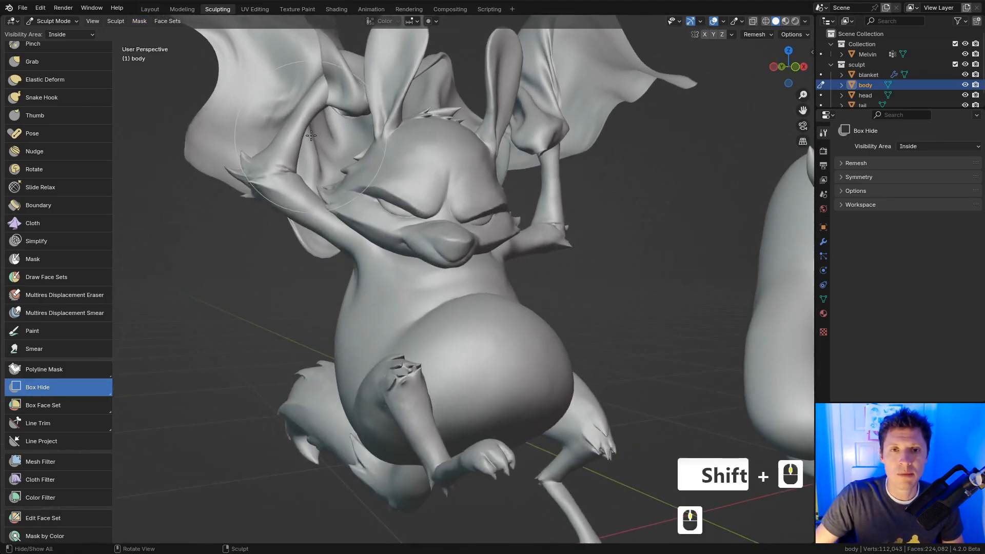
left_click(139, 21)
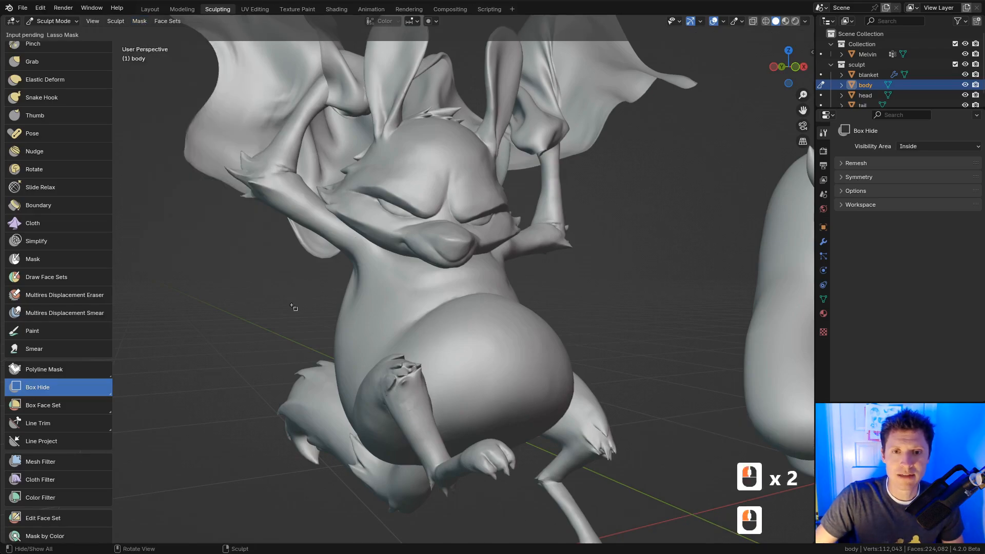
mouse_move(397, 52)
left_mouse_down()
mouse_move(236, 108)
mouse_move(276, 297)
left_mouse_up()
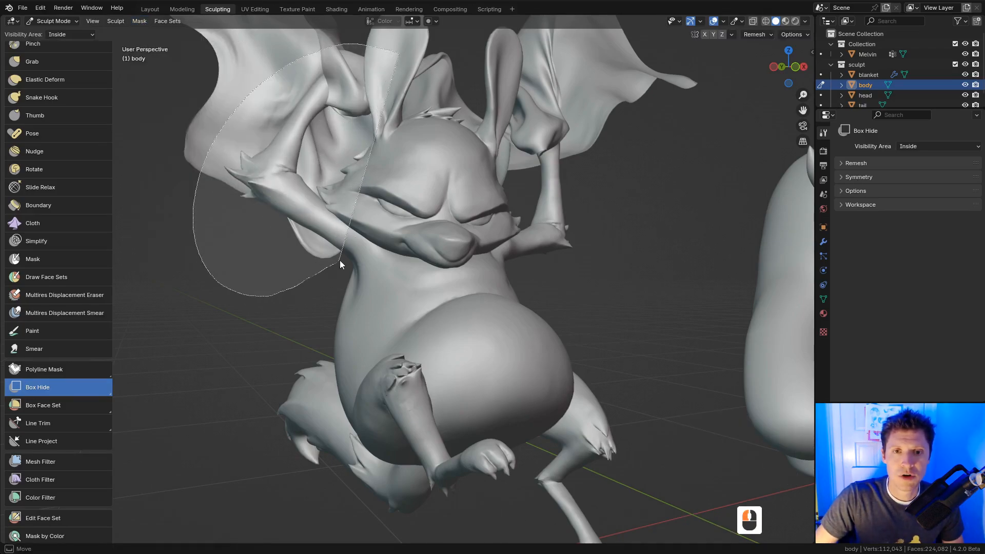
left_click_drag(444, 160, 448, 139)
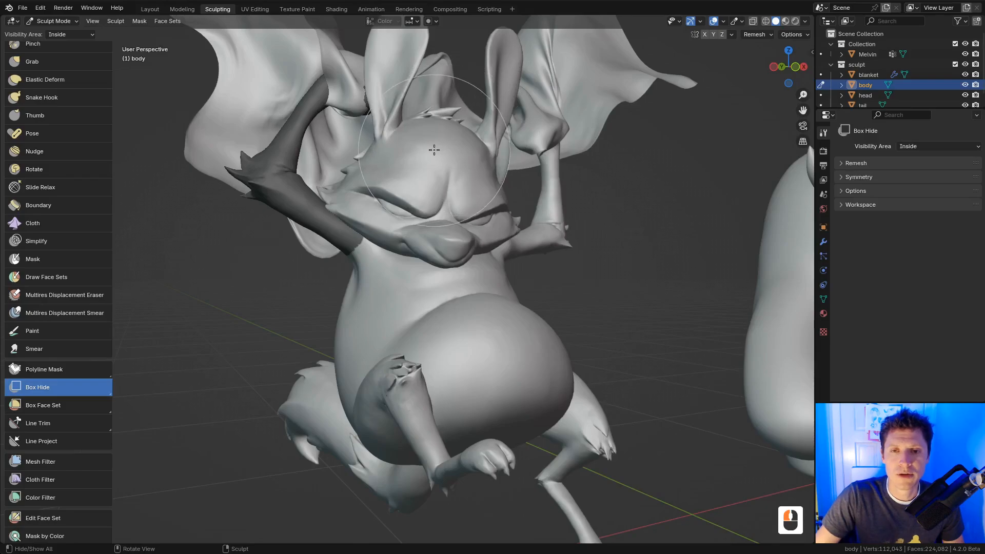
Invert the mask so the rest of the body is masked and the lassoed arm is left free
left_click(139, 21)
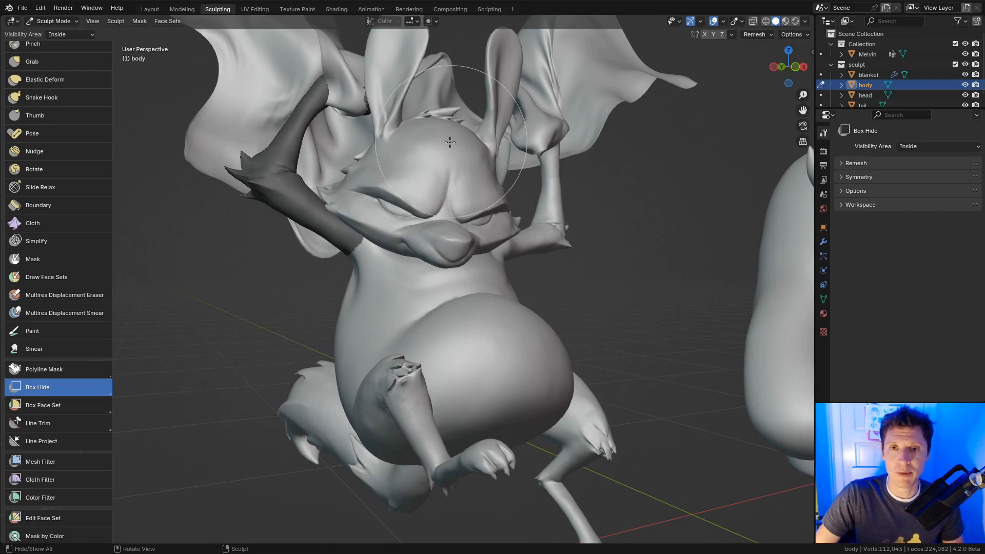
key("a")
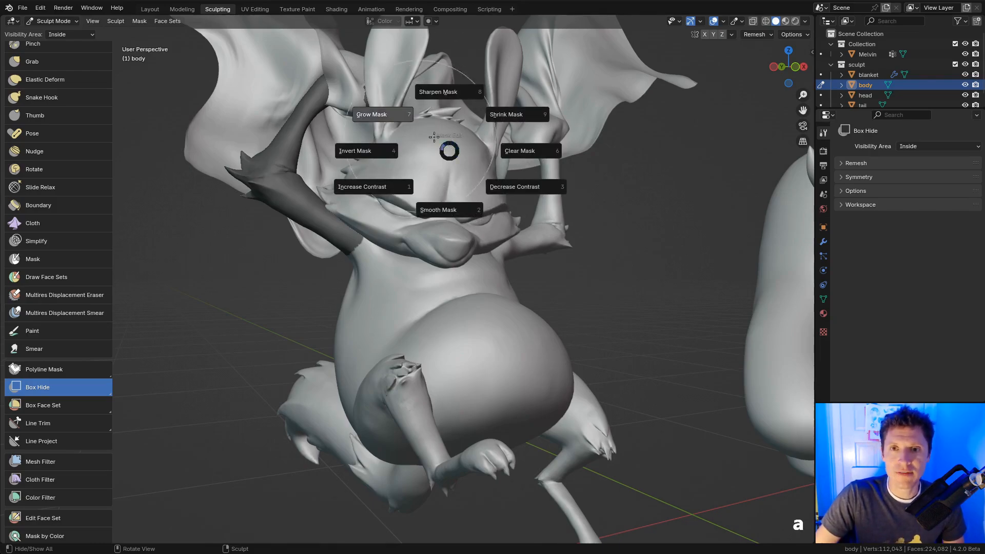
left_click(137, 28)
left_click(144, 25)
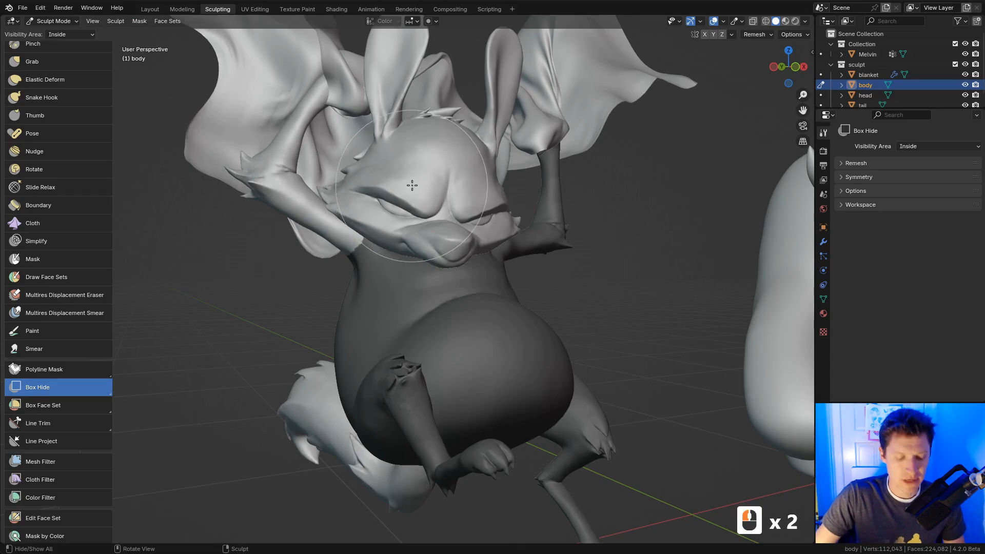
Apply Smooth Mask to the body and repeat it several times to soften the mask edge at the shoulder
key("a")
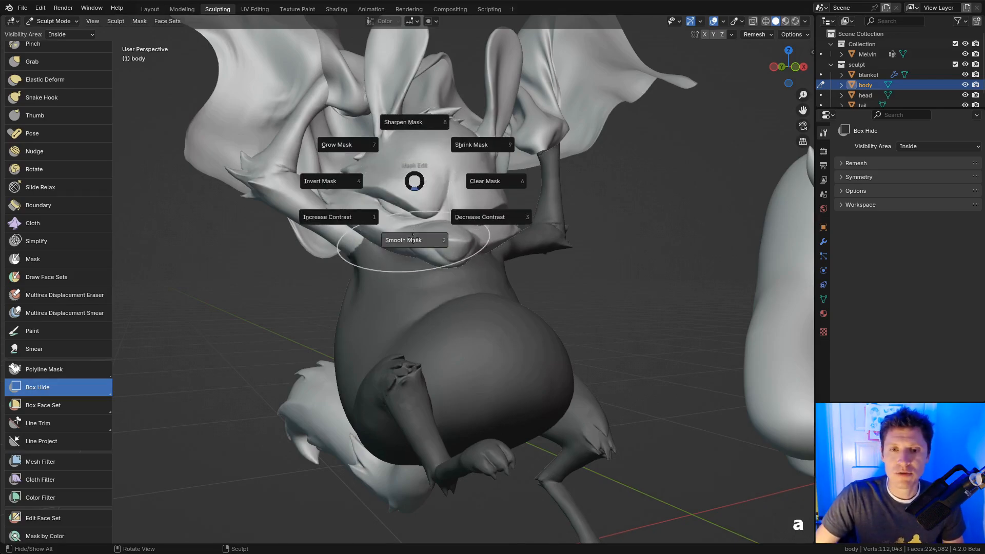
left_click(421, 226)
middle_click_drag(351, 288, 351, 255, "ctrl")
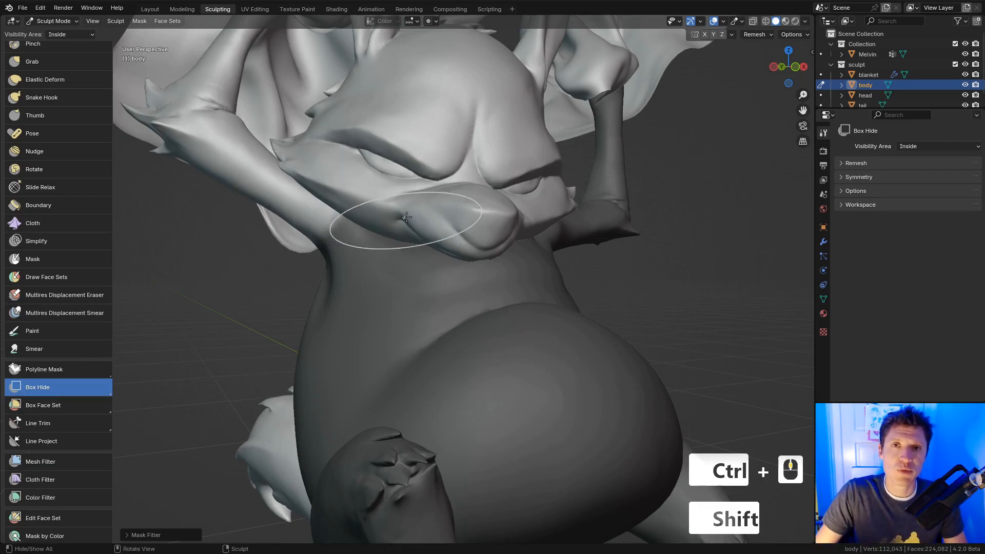
key("r")
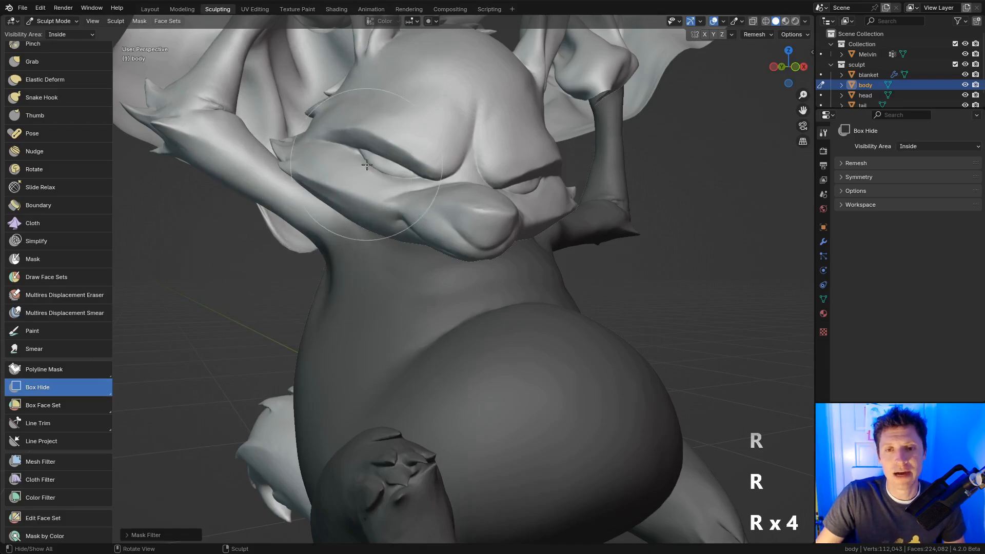
Undo the repeated smoothing of the mask edge at the shoulder
key("ctrl+z")
key("ctrl+z")
key("ctrl+z")
key("ctrl+z")
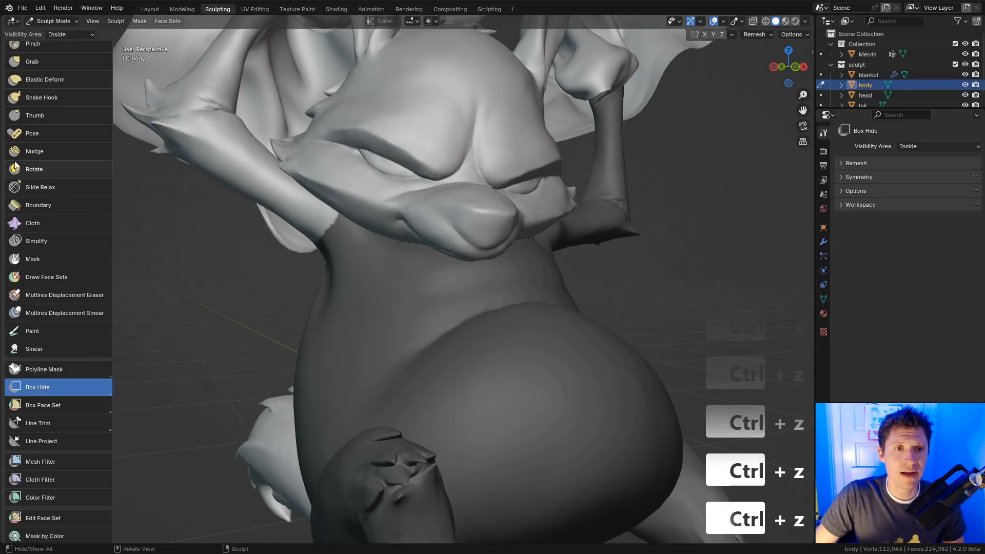
Switch to the Pose brush, set its radius to 303 px, try posing the unmasked raised arm, and undo the stroke
left_click(17, 135)
mouse_move(325, 211)
middle_mouse_down("ctrl")
mouse_move(329, 98)
mouse_move(324, 167)
middle_mouse_up("ctrl")
key("f")
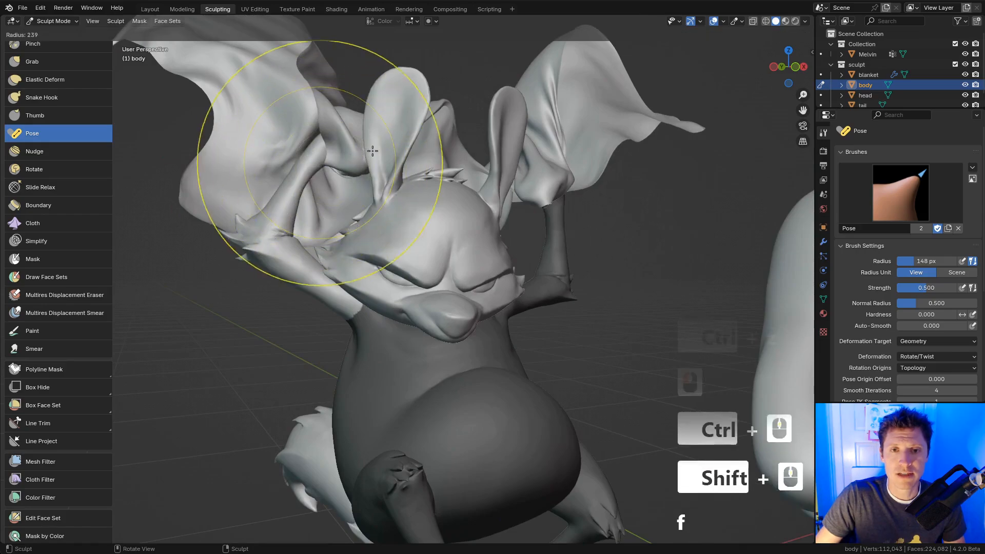
left_click(405, 152)
left_click_drag(330, 149, 279, 162)
key("ctrl+z")
Enlarge the Pose brush radius to 375 px, try swinging the unmasked arm outward from the shoulder, and undo the pose
key("f")
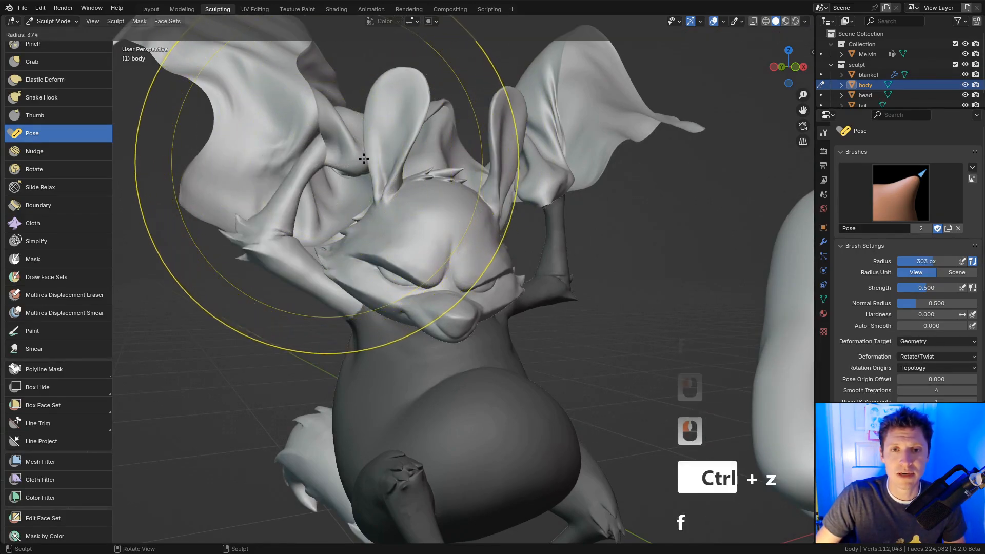
left_click(363, 159)
left_click_drag(330, 151, 250, 187)
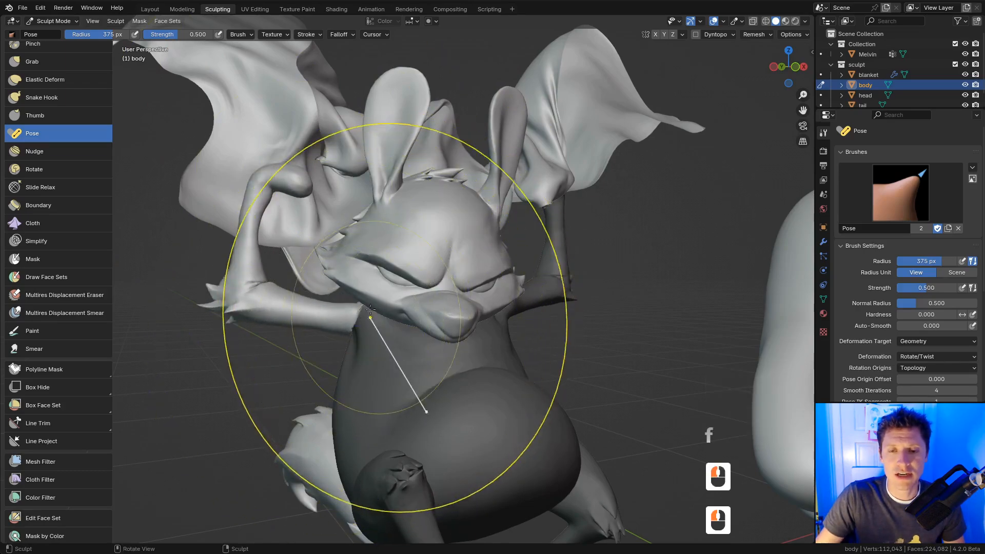
key("ctrl+z")
Apply Smooth Mask to the body again and repeat it several times to soften the mask edge at the shoulder
key("a")
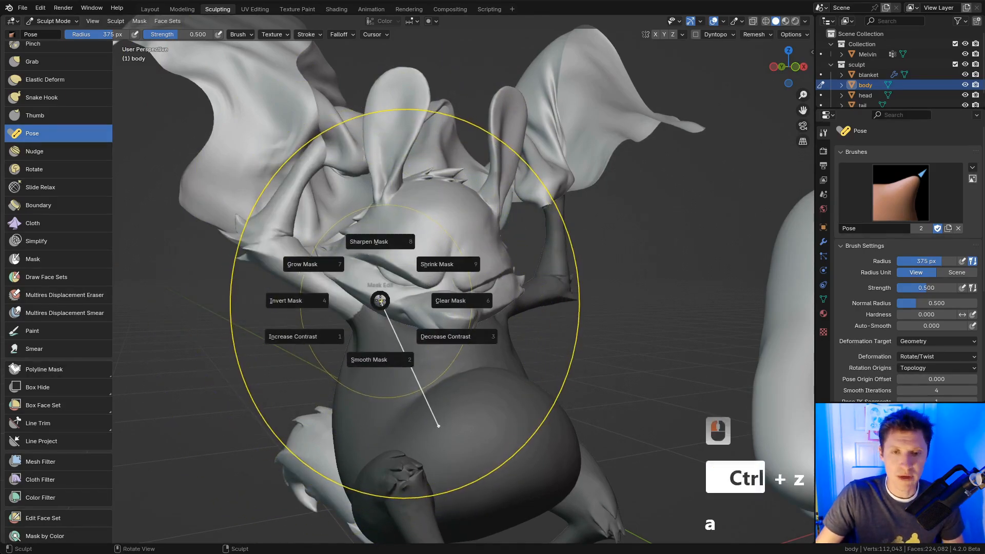
left_click(378, 328)
key("shift+r")
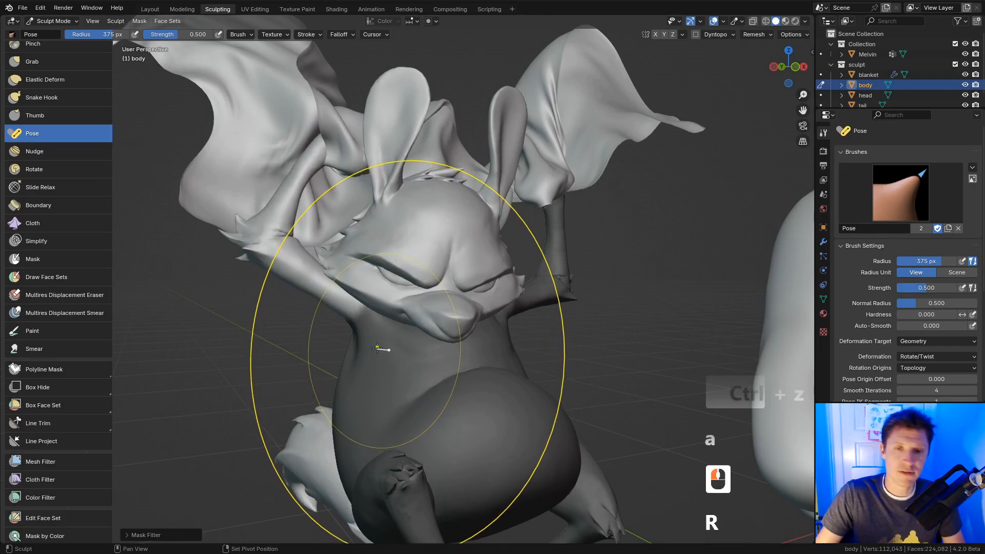
key("shift+r")
key("shift+r")
key("shift+r")
key("shift+r")
key("shift+r")
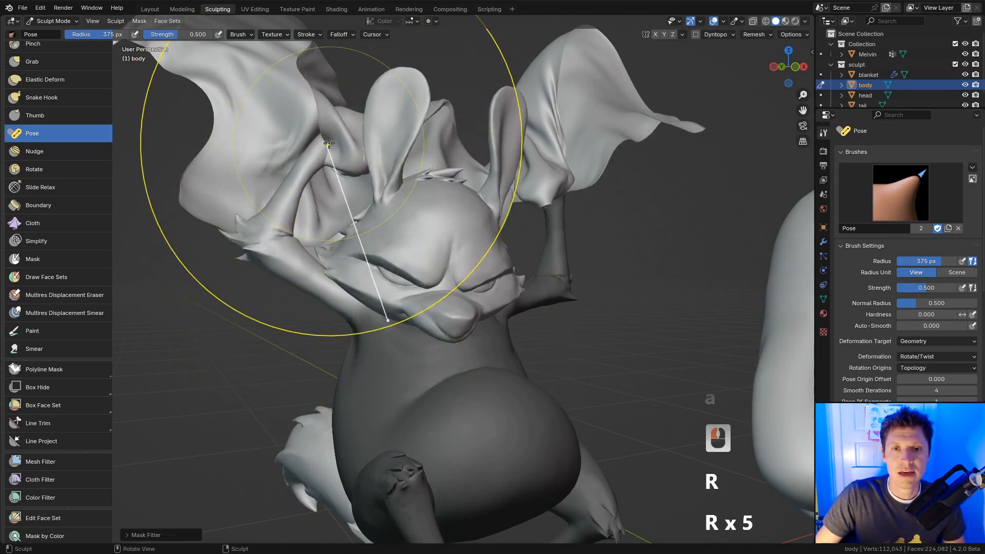
Try posing the raised arm outward with the softened mask edge, and undo the pose
mouse_move(317, 148)
left_mouse_down()
mouse_move(308, 140)
mouse_move(298, 158)
mouse_move(308, 177)
left_mouse_up()
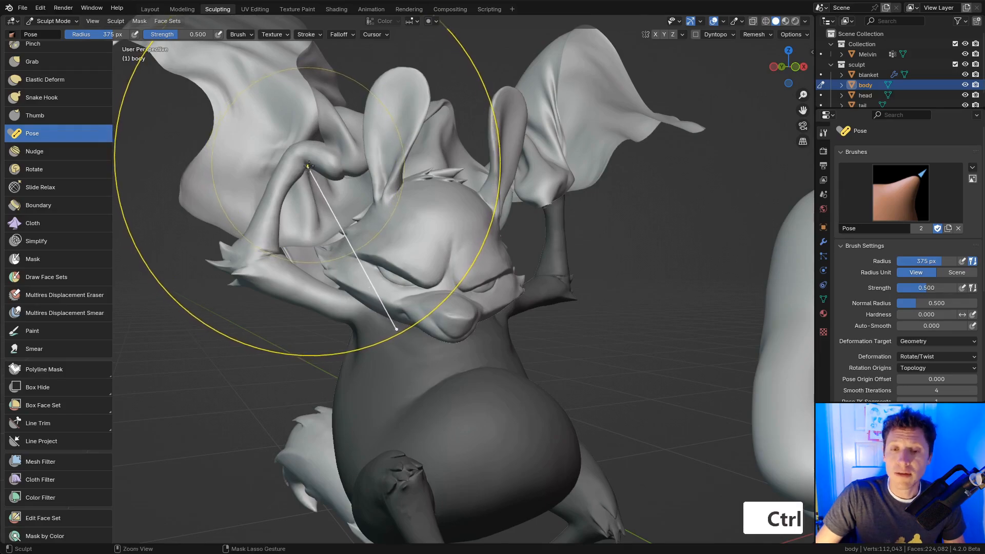
key("ctrl+z")
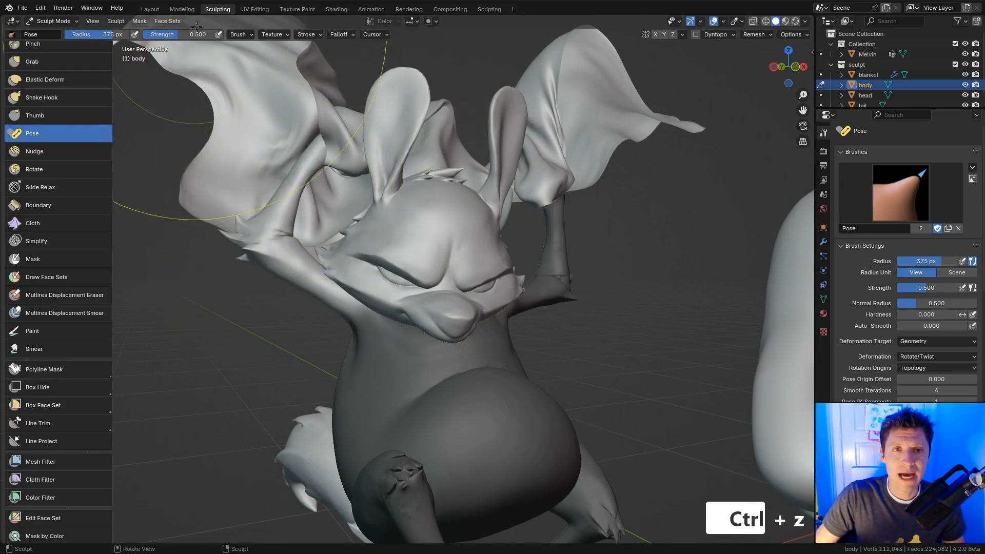
Apply Sharpen Mask to the body and repeat it several times to harden the mask edge at the shoulder
left_click(138, 21)
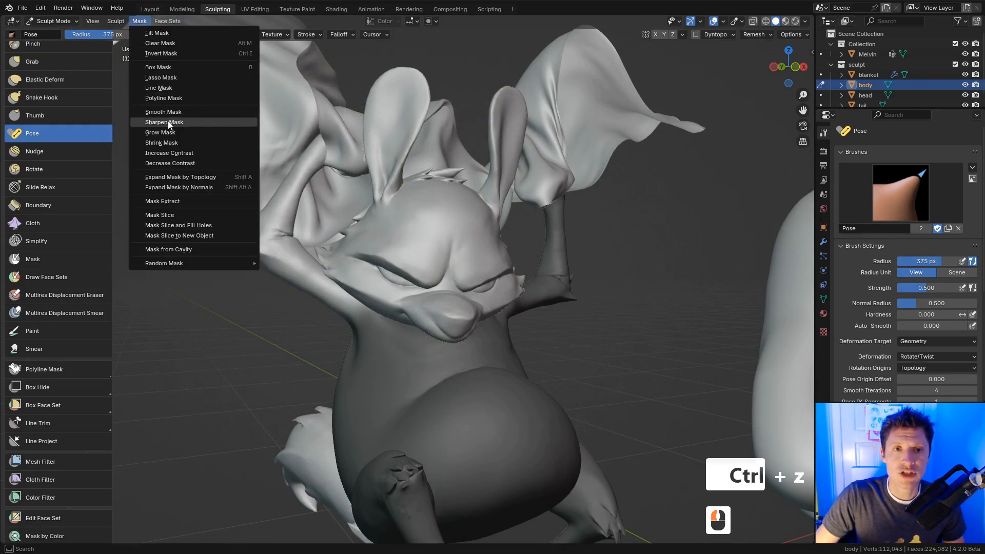
key("a")
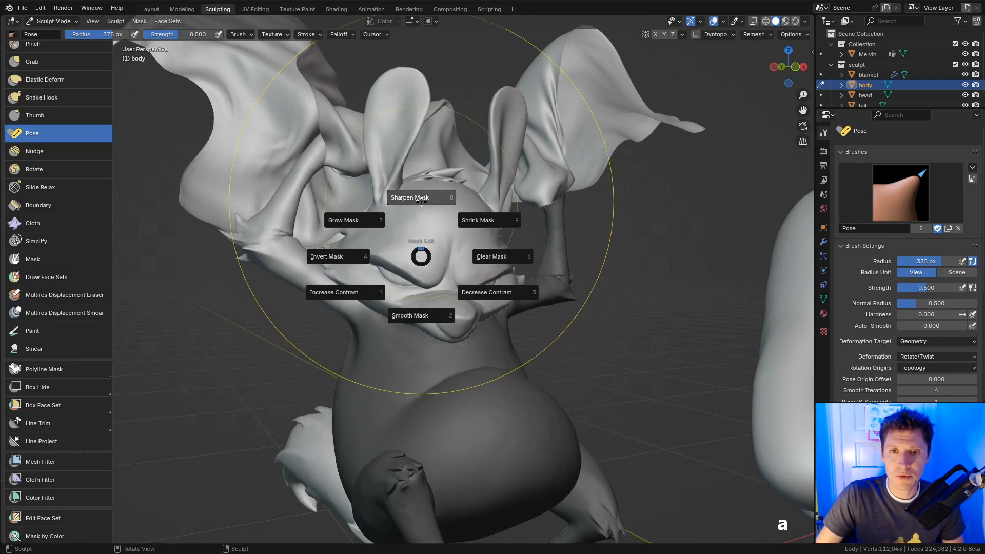
left_click(416, 201)
middle_click_drag(408, 232, 406, 269, "ctrl")
key("shift+r")
key("shift+r")
key("shift+r")
key("shift+r")
key("shift+r")
key("shift+r")
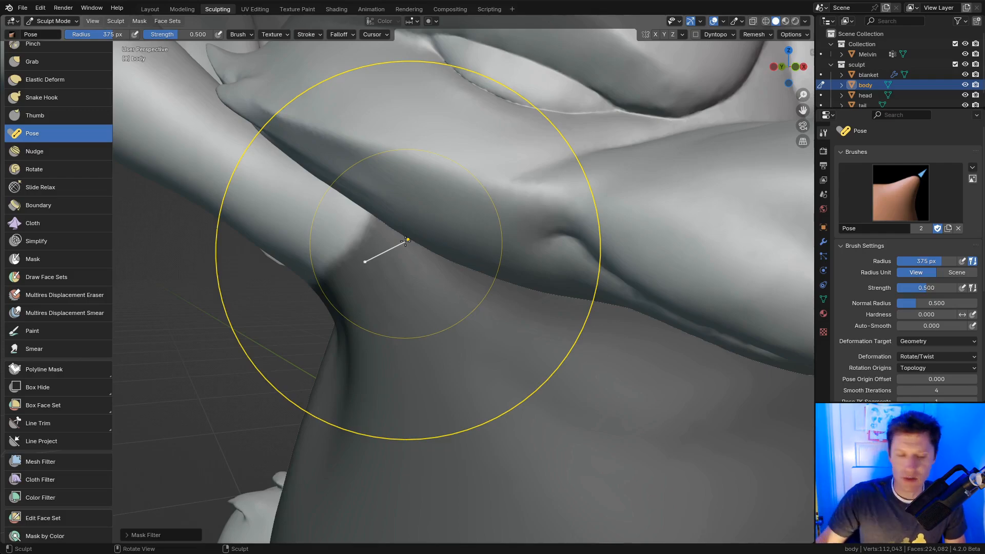
key("shift+r")
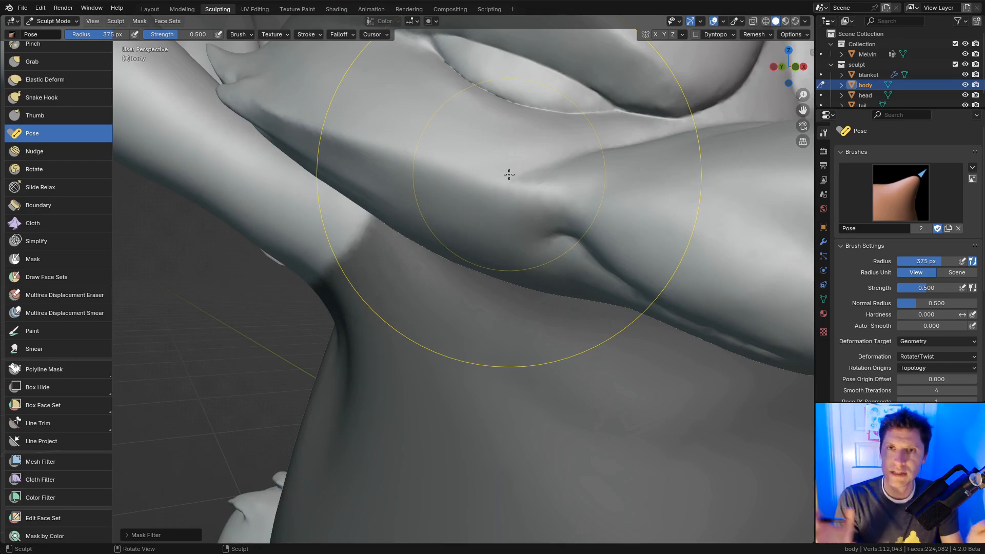
Undo the repeated mask sharpening at the shoulder
key("ctrl+z")
key("ctrl+z")
key("ctrl+z")
key("ctrl+z")
key("ctrl+z")
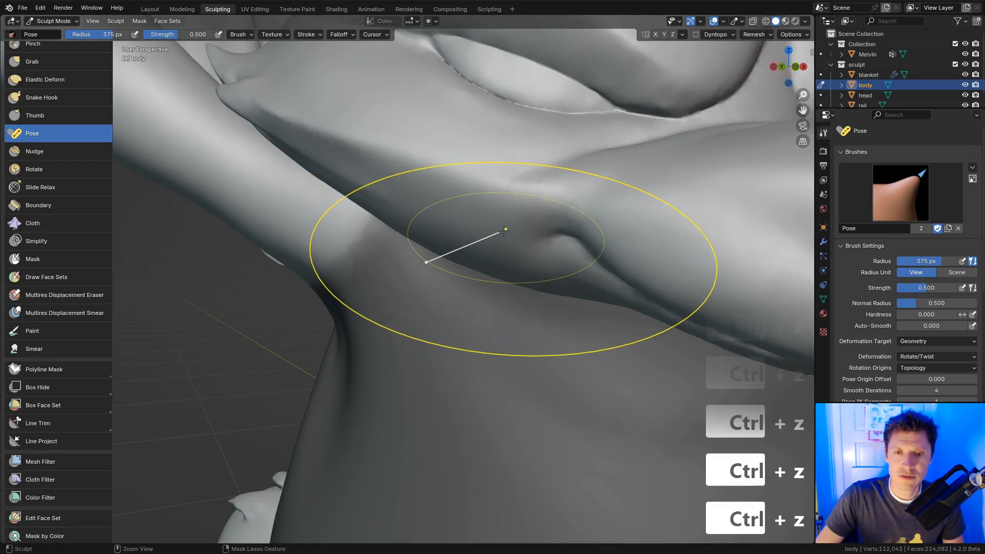
Apply Increase Contrast to the body's mask and repeat it many times to tighten the transition at the shoulder
key("a")
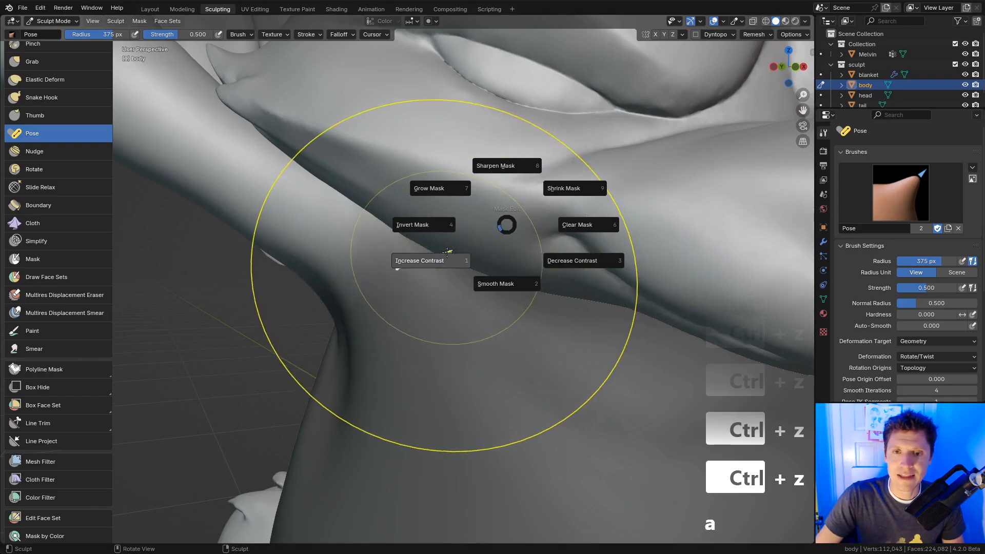
left_click(441, 261)
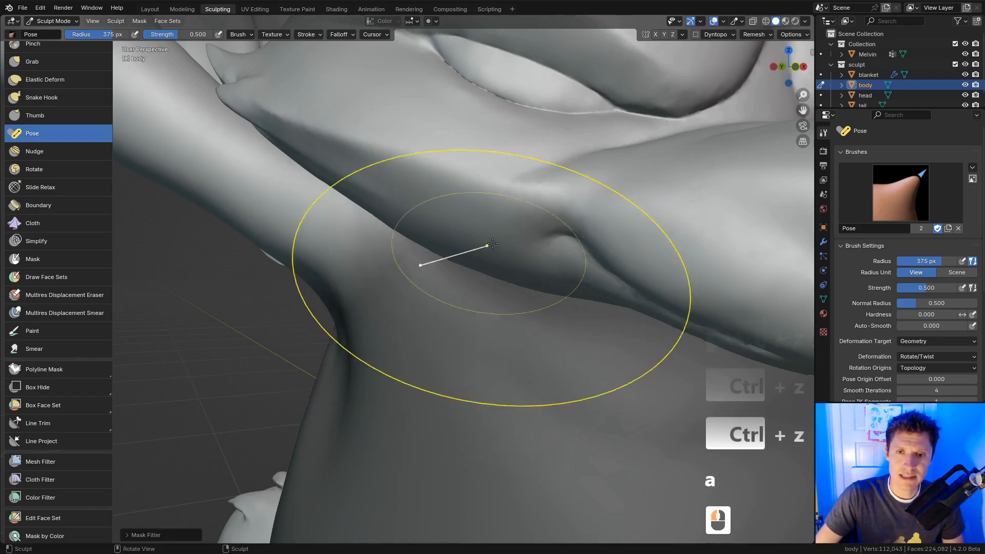
key("r")
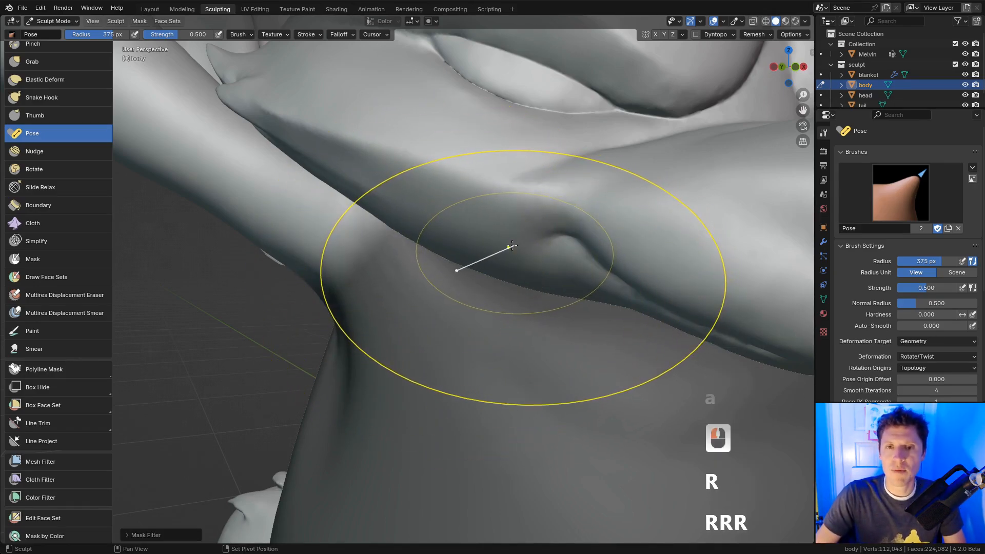
key("r")
key("r")
key("r")
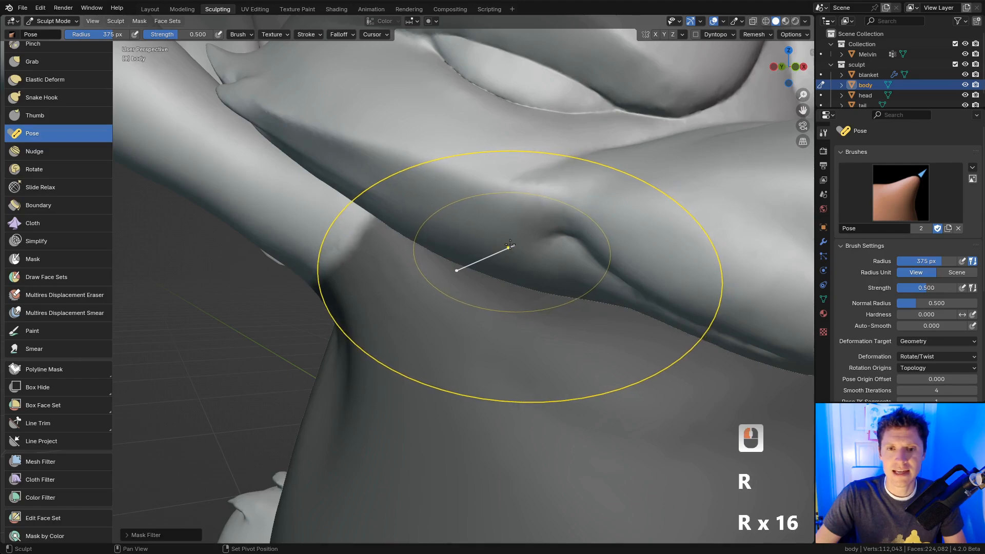
key("shift+r")
key("shift+r")
key("shift+r")
key("shift+r")
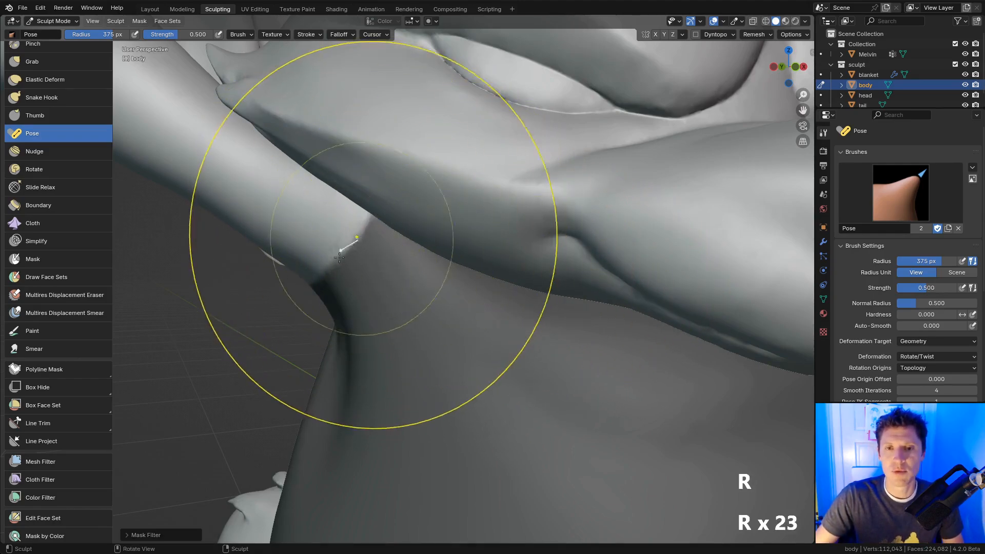
Apply Decrease Contrast to the body's mask and repeat it many times
key("a")
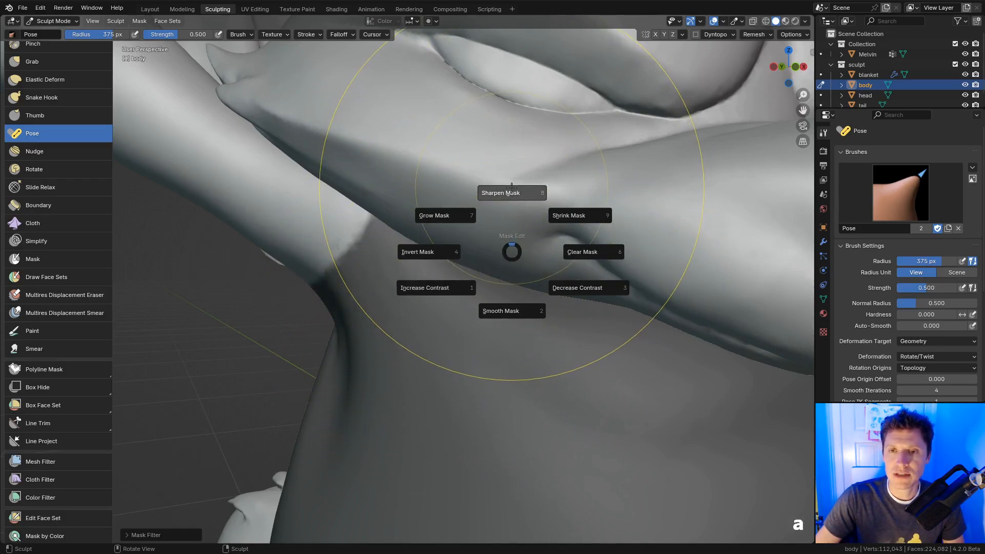
left_click(588, 289)
middle_click_drag(554, 255, 545, 226, "ctrl")
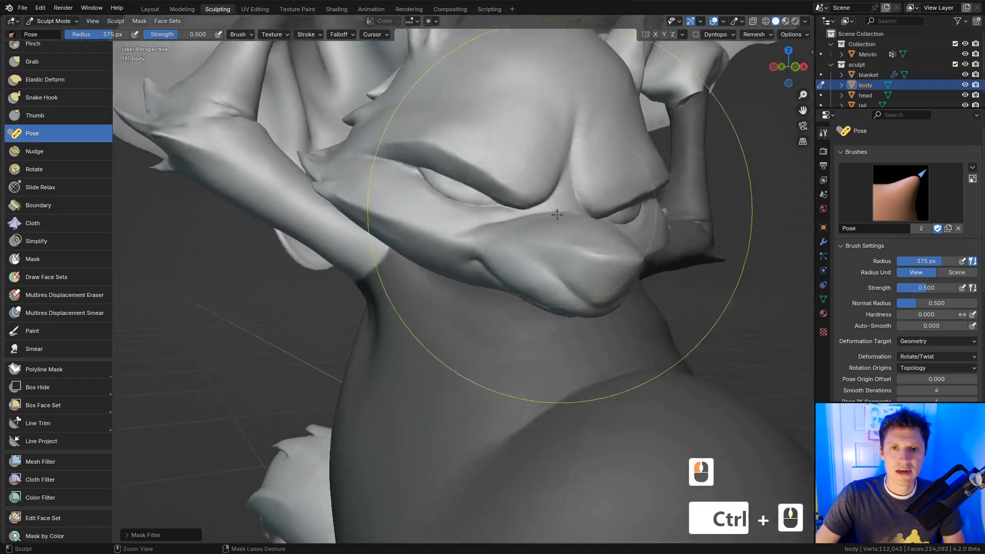
key("shift+r")
key("shift+r")
key("shift+r")
key("shift+r")
key("shift+r")
key("shift+r")
key("shift+r")
key("shift+r")
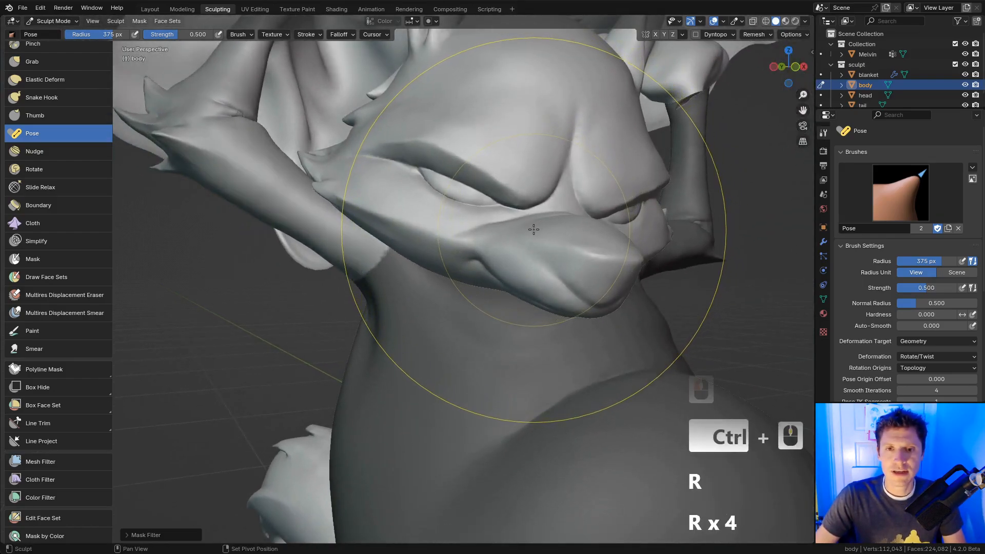
key("shift+r")
key("shift+r")
key("shift+r")
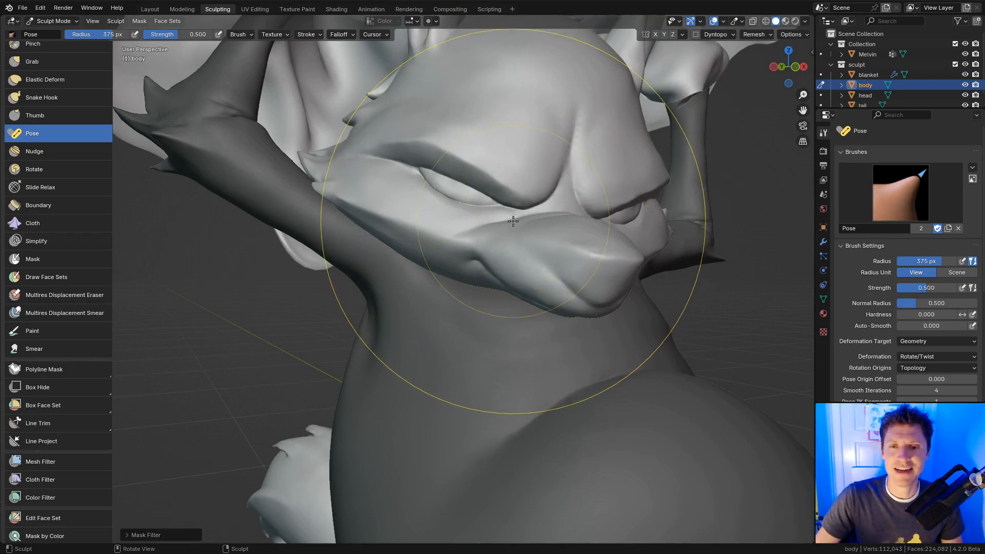
Undo the repeated contrast decrease so only the raised arm is left free of the mask
key("ctrl+z")
key("ctrl+z")
key("ctrl+z")
key("ctrl+z")
key("ctrl+z")
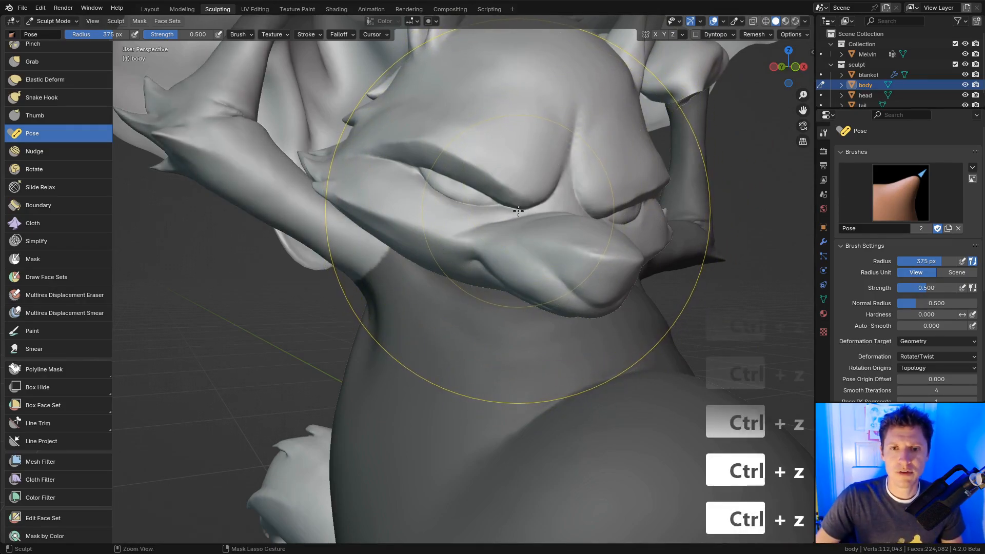
Apply Grow Mask and repeat it several times to extend the body's mask from the shoulder up the arm
key("a")
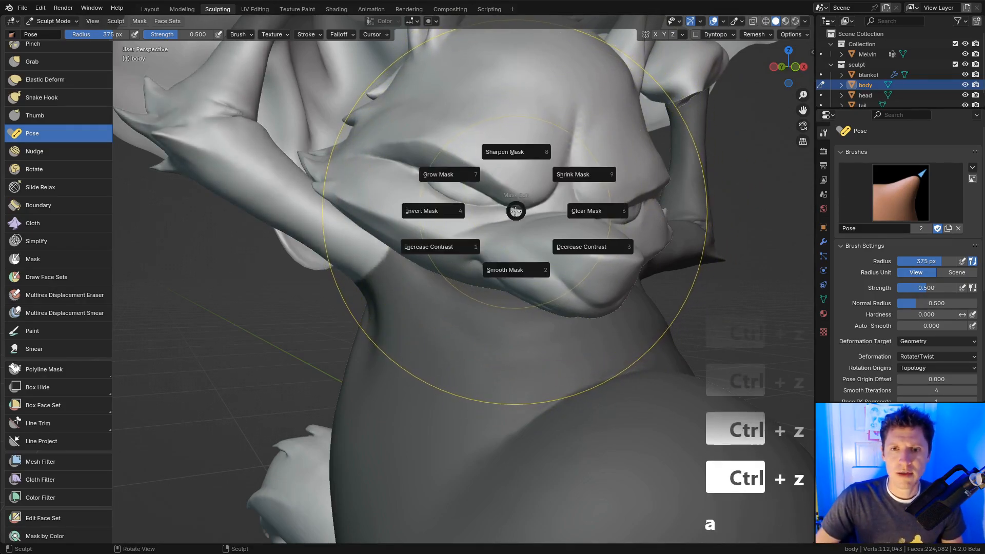
left_click(451, 175)
key("shift+r")
key("shift+r")
key("shift+r")
key("shift+r")
key("shift+r")
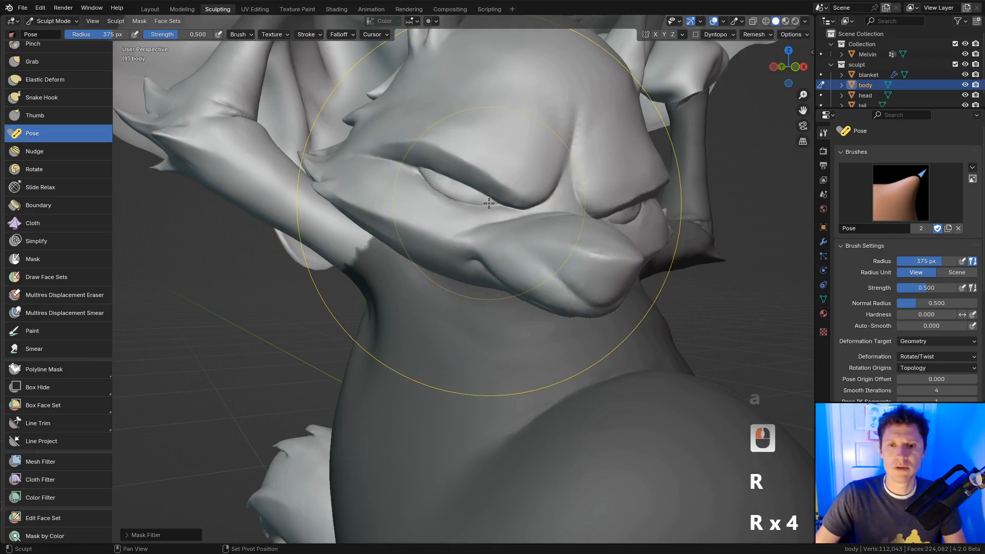
Apply Shrink Mask and repeat it many times to pull the mask edge back from the arm toward the shoulder
key("a")
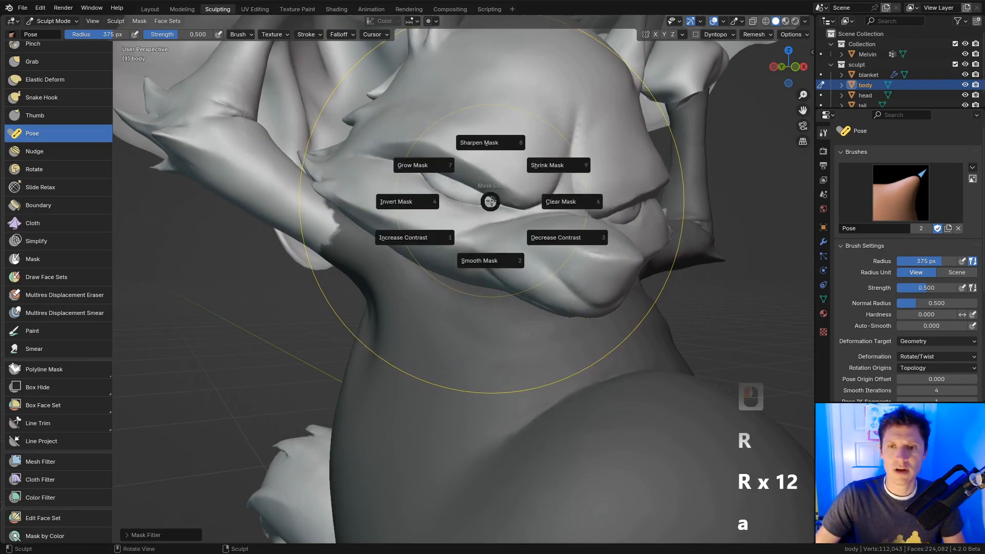
left_click(533, 192)
key("shift+r")
key("shift+r")
key("shift+r")
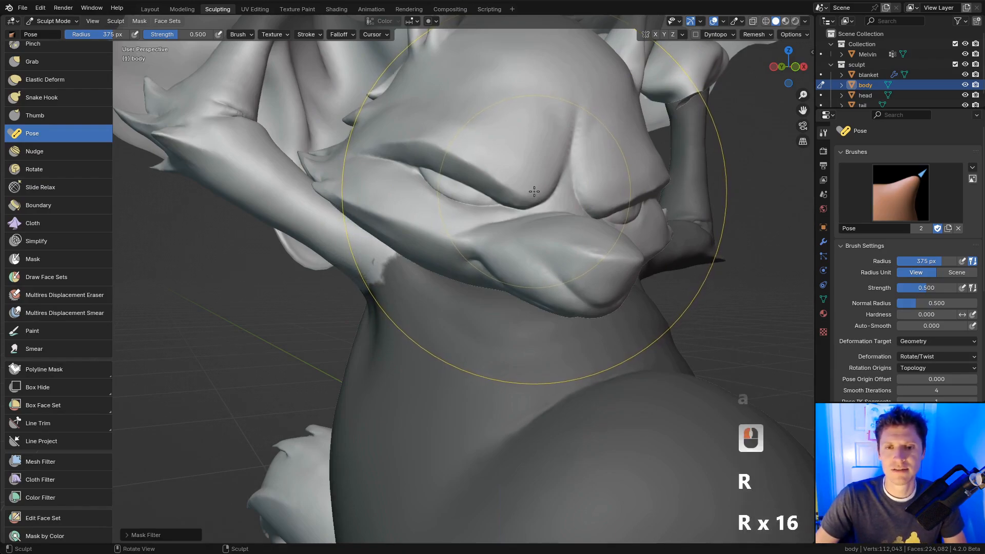
key("a")
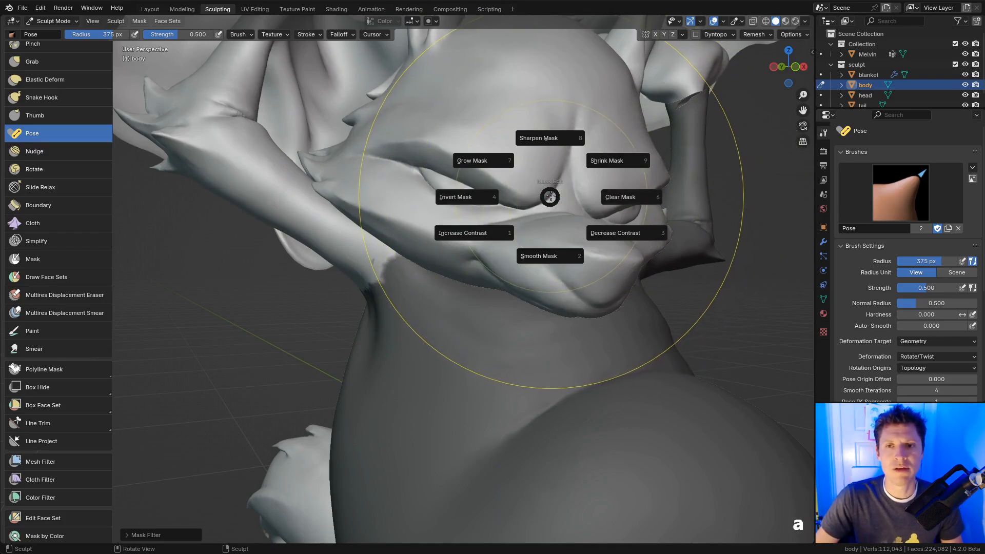
key("Escape")
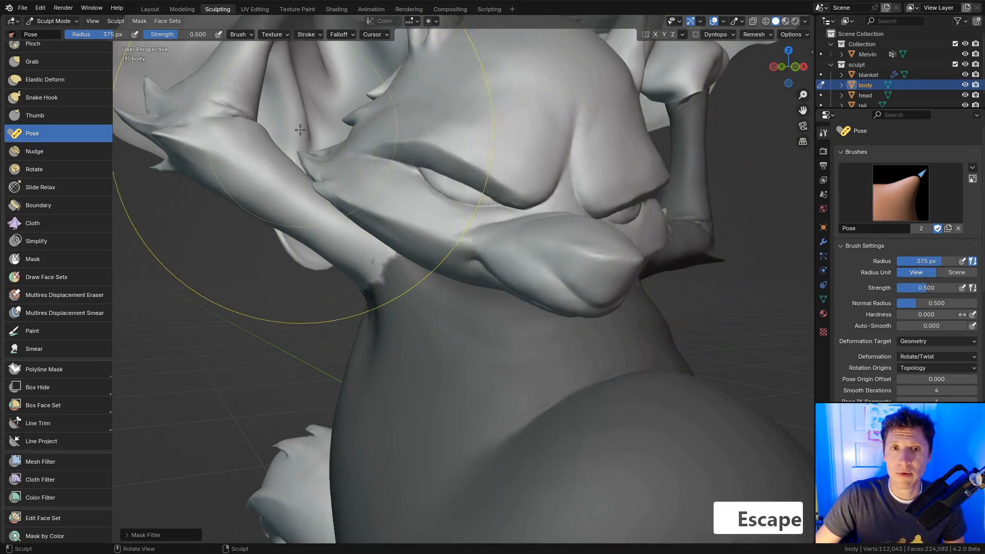
left_click(140, 21)
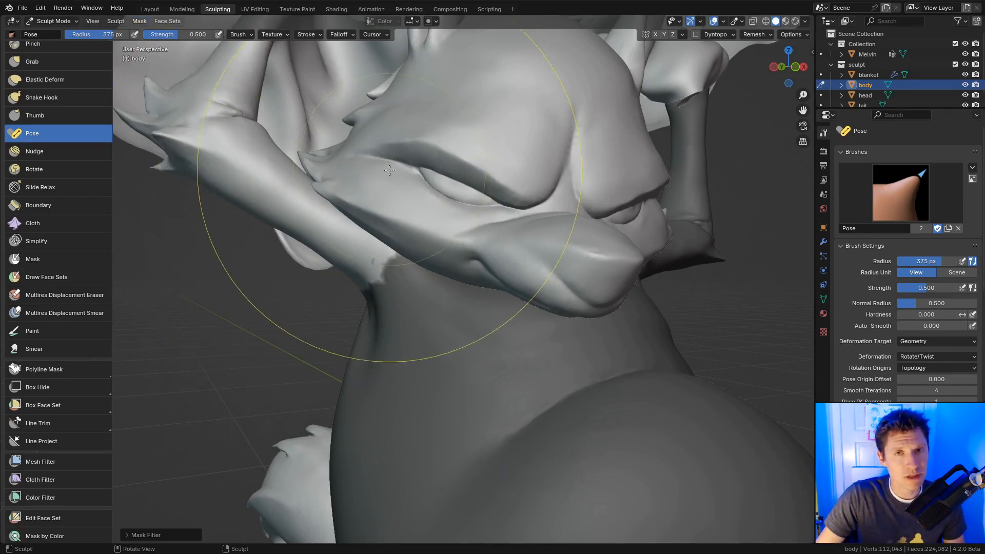
Clear the whole mask from the body
middle_click_drag(384, 205, 442, 137, "ctrl")
mouse_move(442, 138)
middle_mouse_down("shift")
mouse_move(443, 200)
mouse_move(361, 192)
middle_mouse_up("shift")
key("alt+m")
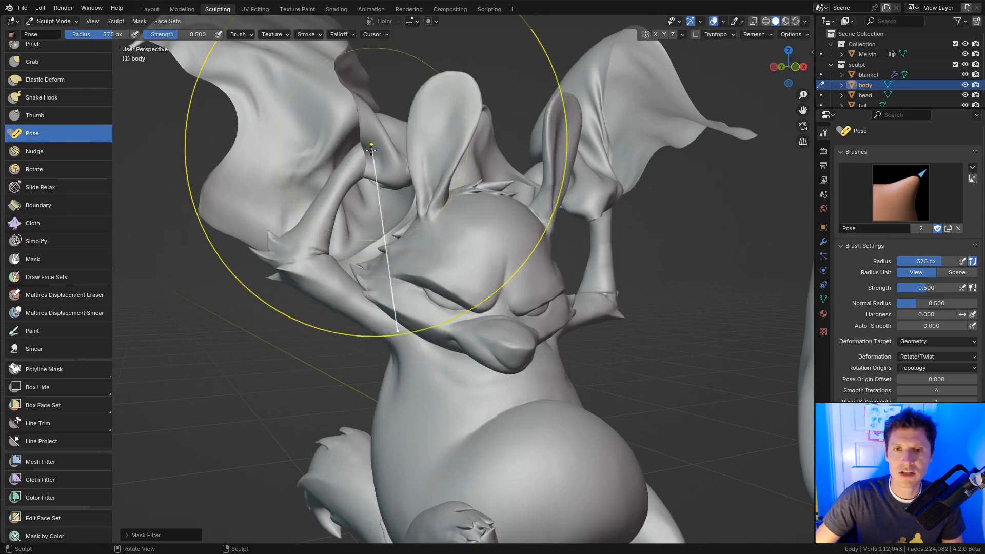
Expand a mask by topology from the raised hand along the arm down to the shoulder
key("shift")
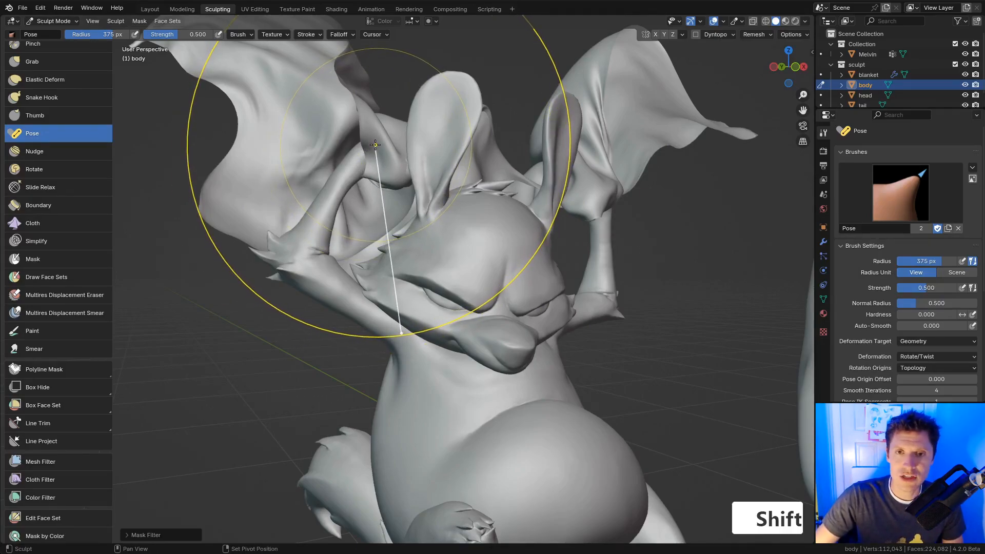
key("shift+a")
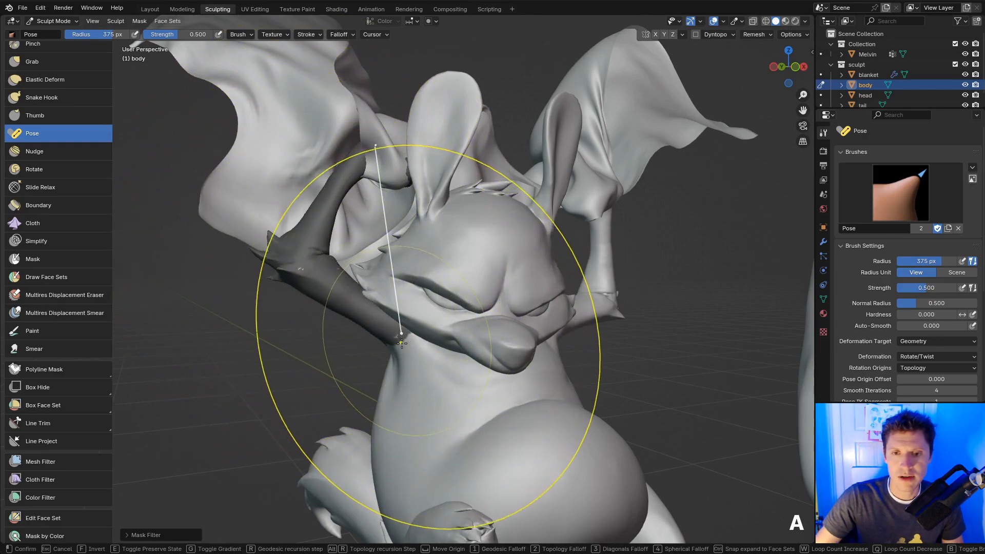
left_click(408, 345)
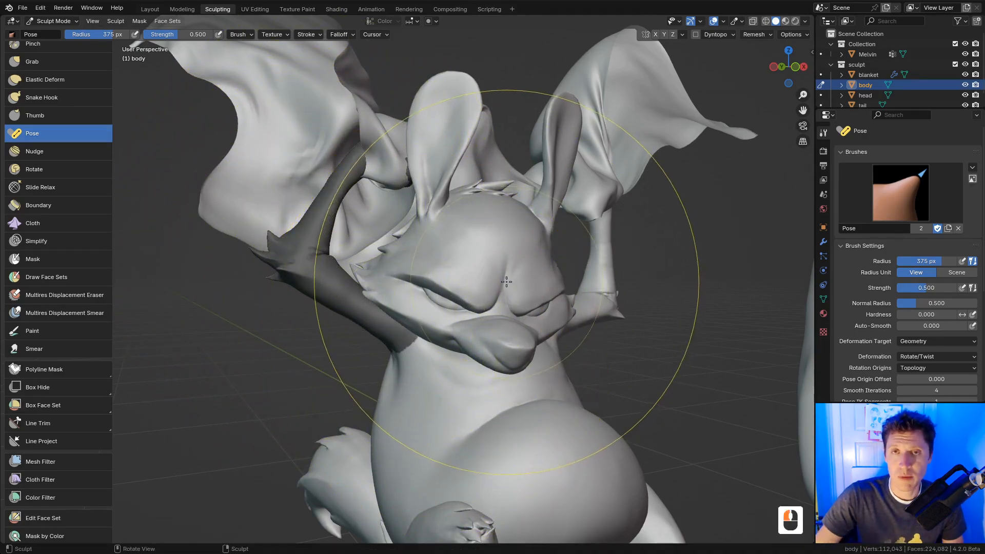
Try expanding a mask by topology from the unmasked hand down its arm and across the body
key("ctrl")
middle_click_drag(499, 246, 498, 274, "ctrl")
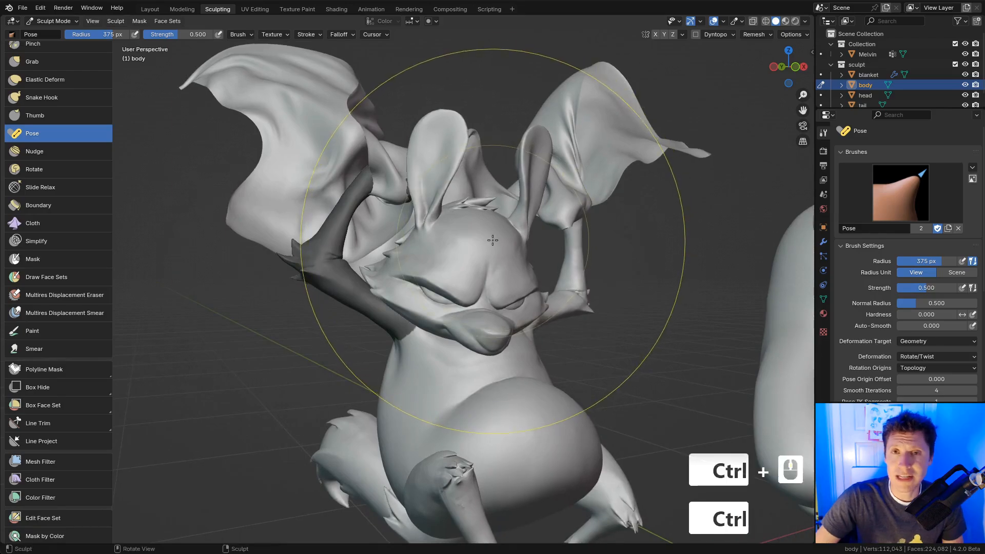
middle_click_drag(493, 237, 490, 217)
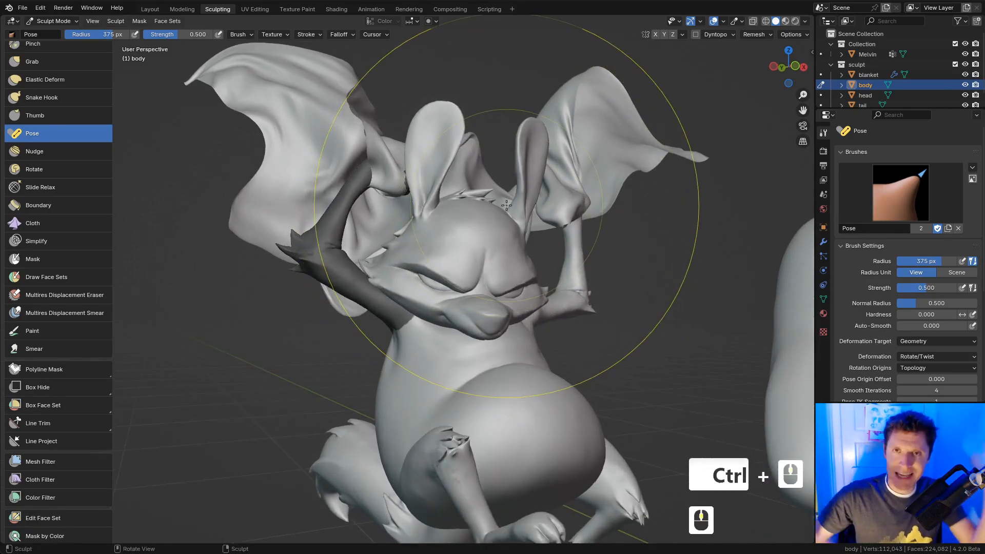
left_click_drag(571, 224, 576, 222)
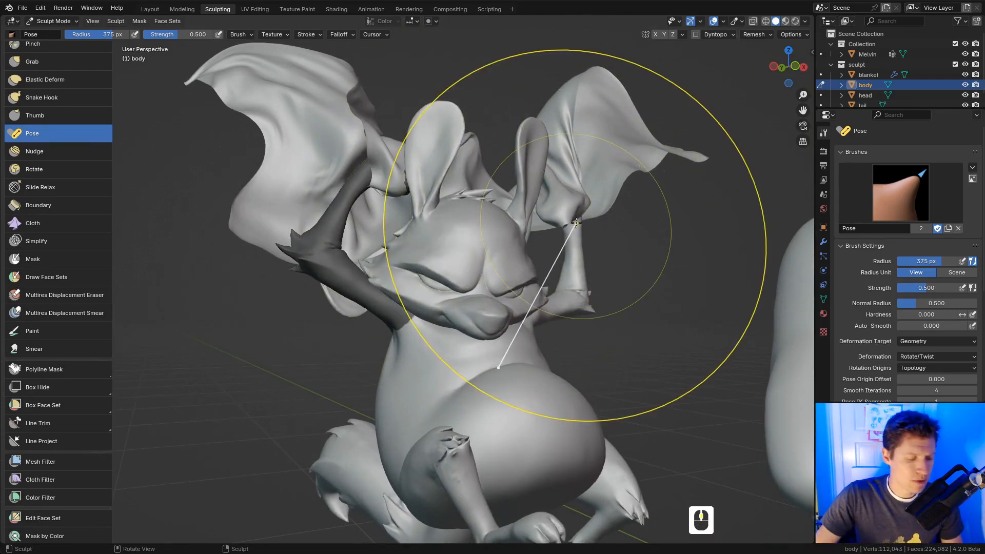
key("shift+a")
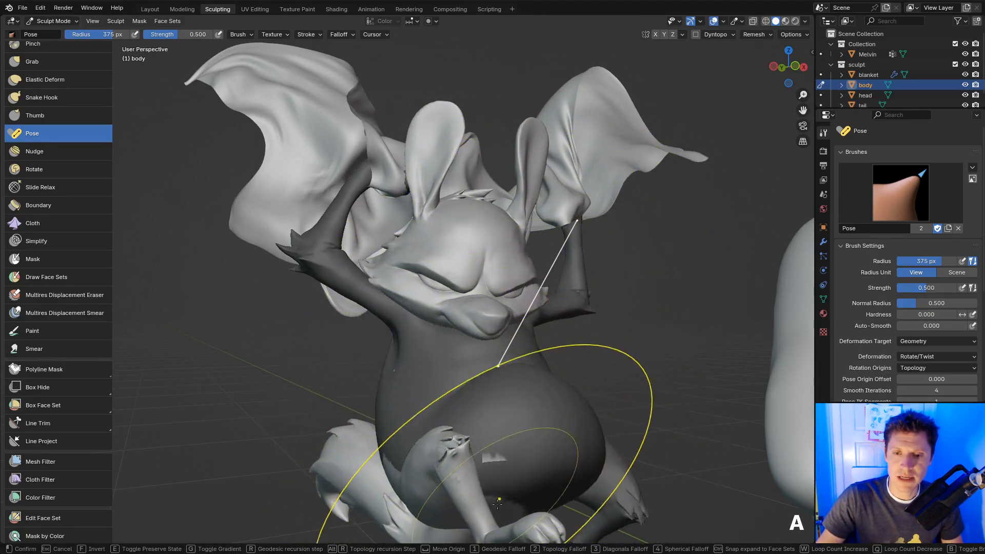
left_click(408, 322)
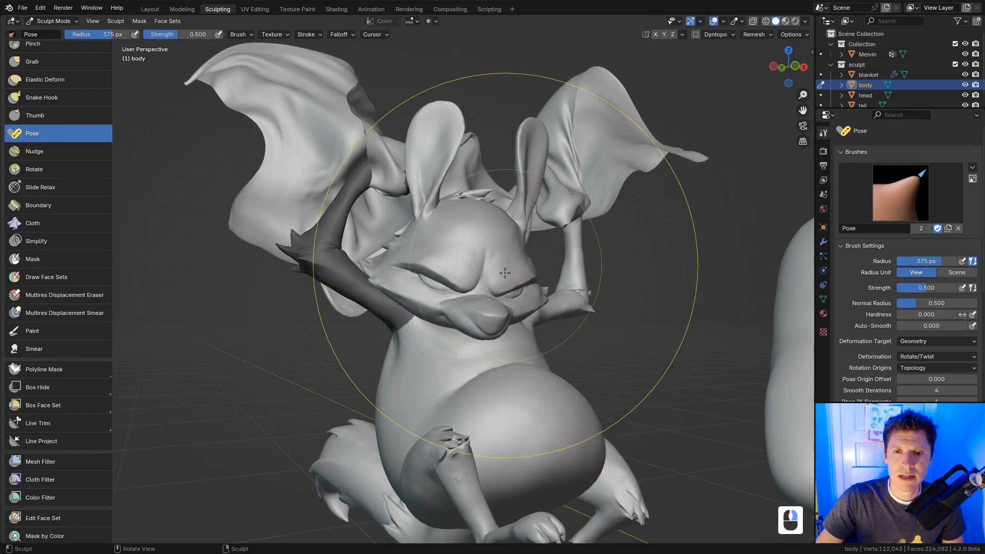
Switch sculpting from the body to the head mesh
middle_click_drag(503, 273, 483, 269, "ctrl")
middle_click_drag(482, 268, 527, 238, "shift")
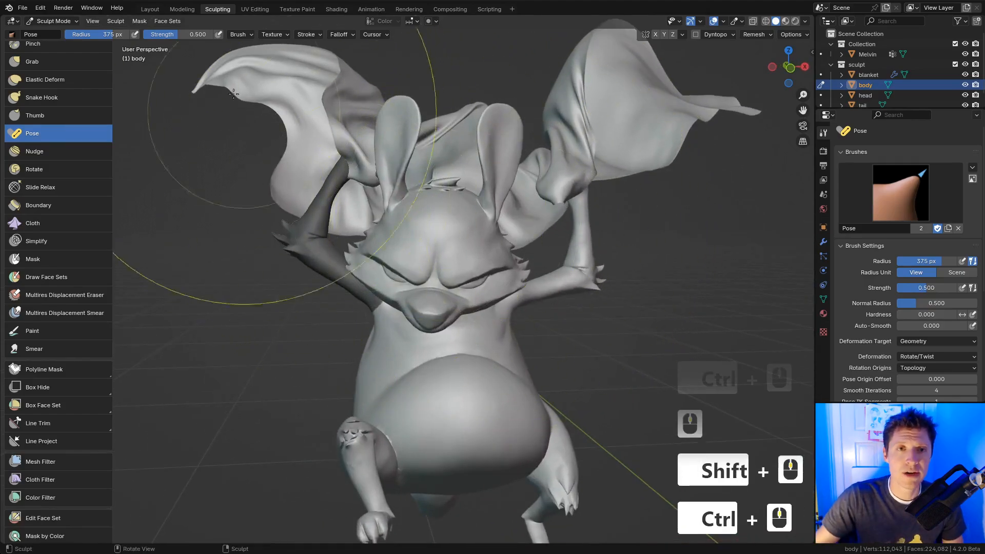
left_click(139, 22)
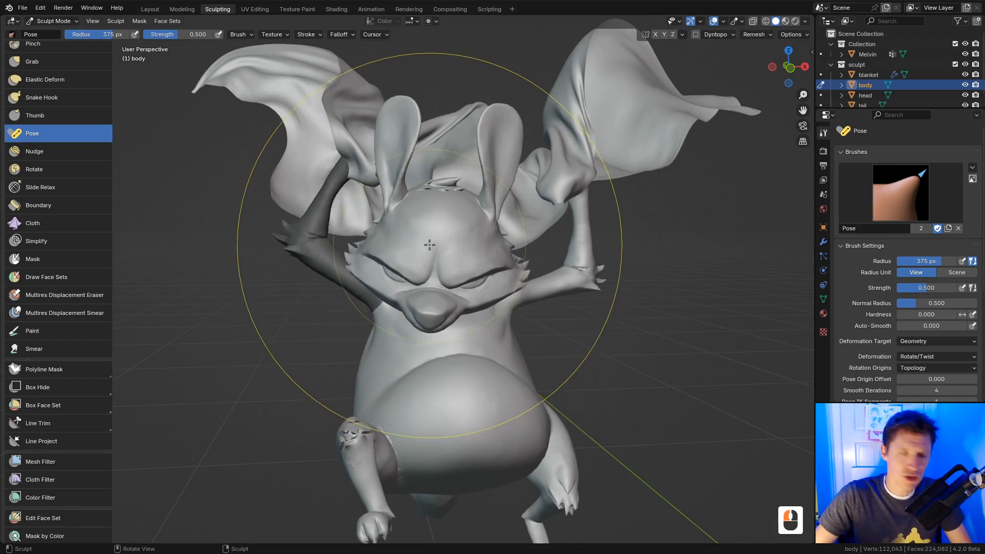
key("alt+q")
middle_click_drag(439, 229, 487, 217, "ctrl")
mouse_move(488, 217)
middle_mouse_down("shift")
mouse_move(518, 216)
mouse_move(502, 226)
middle_mouse_up("shift")
middle_click_drag(503, 225, 451, 238)
mouse_move(451, 238)
middle_mouse_down()
mouse_move(472, 214)
mouse_move(464, 233)
mouse_move(474, 244)
middle_mouse_up()
middle_click_drag(473, 245, 462, 229, "shift")
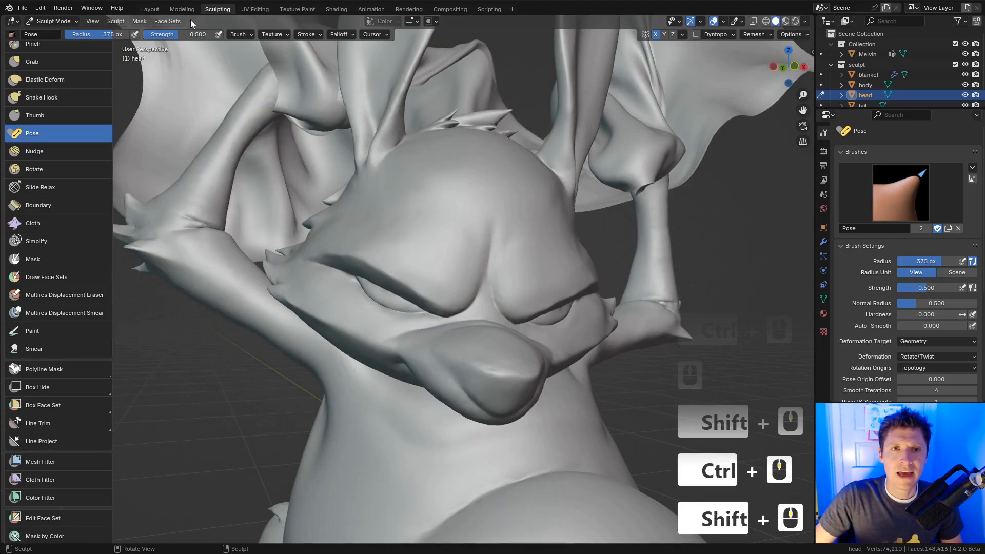
Try Expand Mask by Normals from the brow with symmetry, and undo the resulting mask
left_click(139, 21)
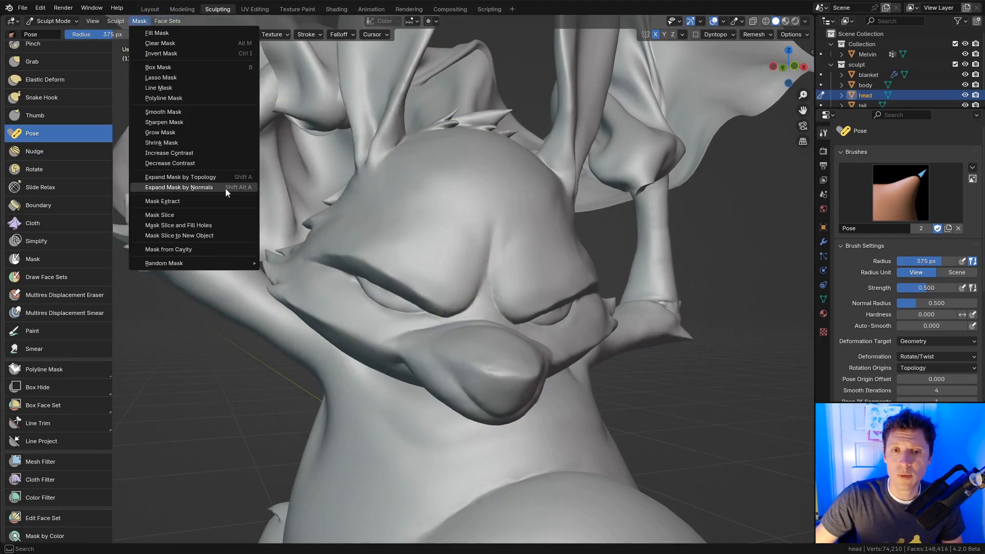
left_click(241, 188)
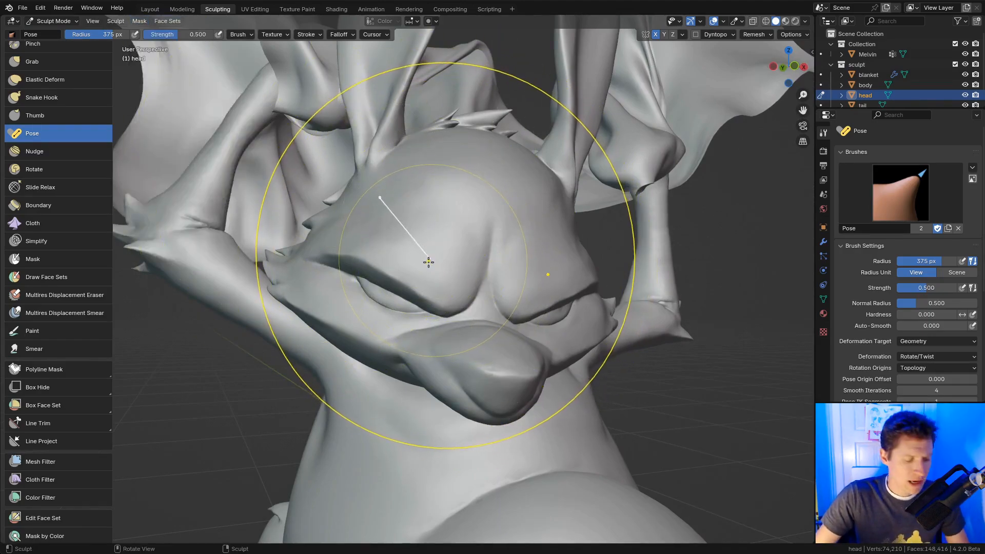
key("shift")
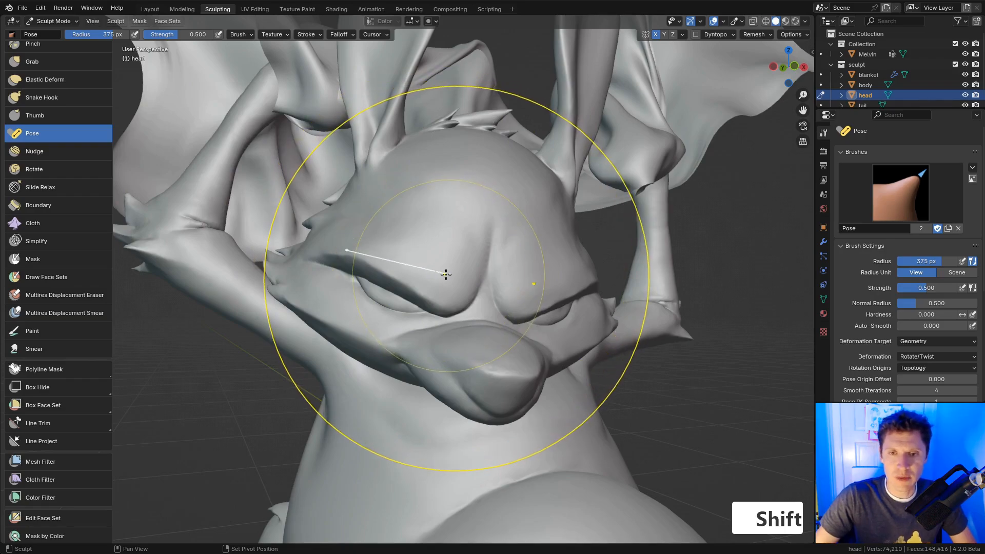
key("alt+shift+a")
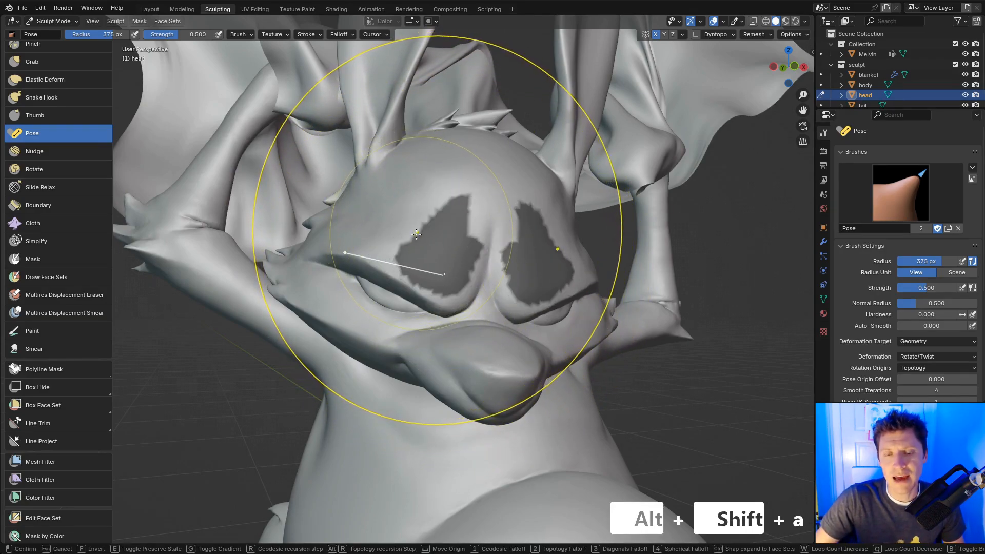
left_click(416, 235)
mouse_move(422, 254)
left_mouse_down()
mouse_move(433, 269)
mouse_move(477, 221)
mouse_move(461, 251)
mouse_move(491, 224)
left_mouse_up()
mouse_move(486, 259)
left_mouse_down()
mouse_move(460, 310)
mouse_move(375, 271)
mouse_move(459, 316)
mouse_move(482, 241)
left_mouse_up()
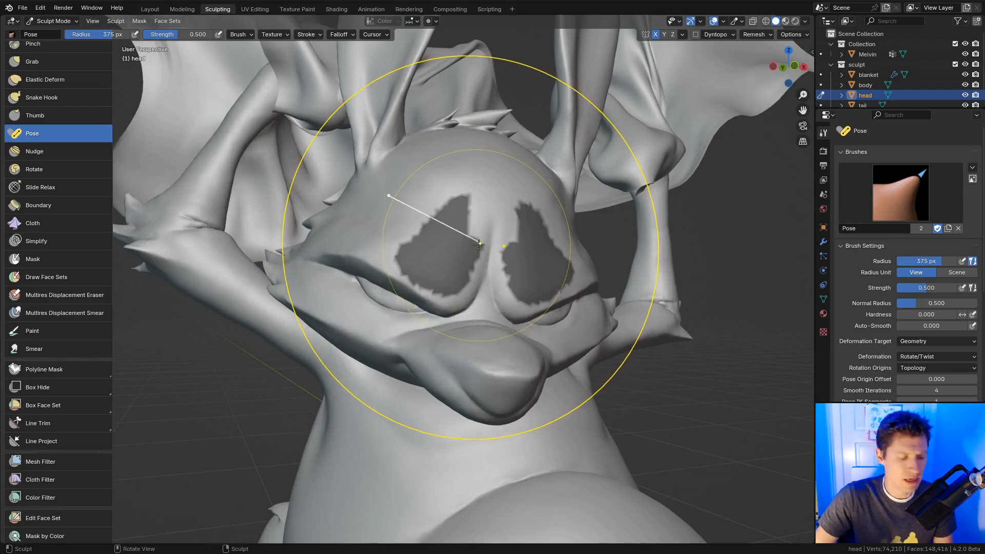
key("ctrl+z")
Try growing a mask from the forehead again, by topology and by normals, without keeping either
key("shift+a")
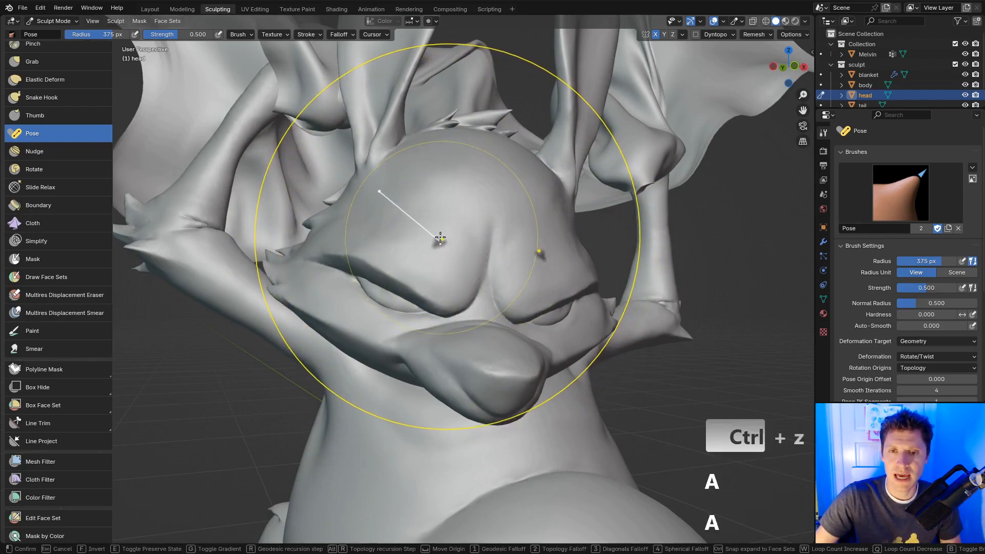
left_click(446, 206)
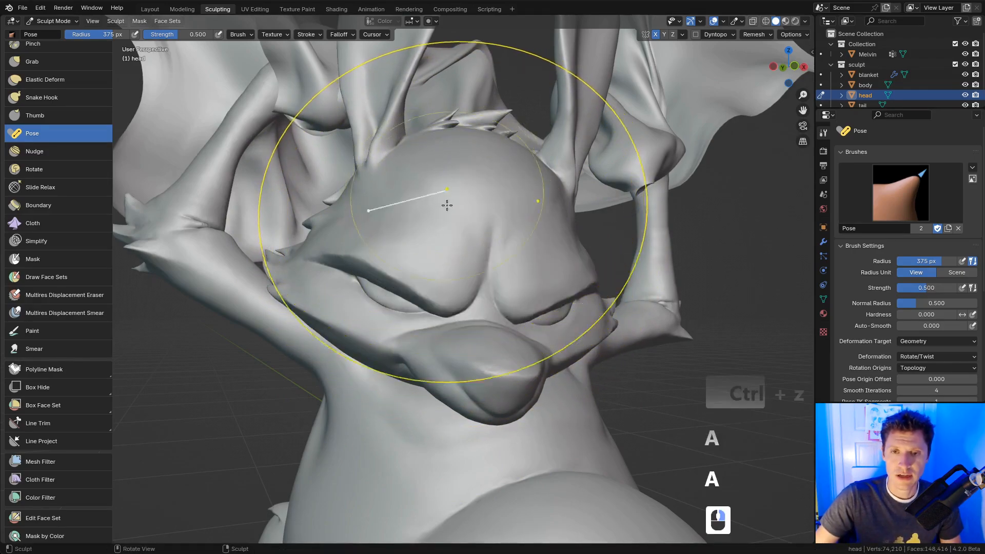
key("alt+shift+a")
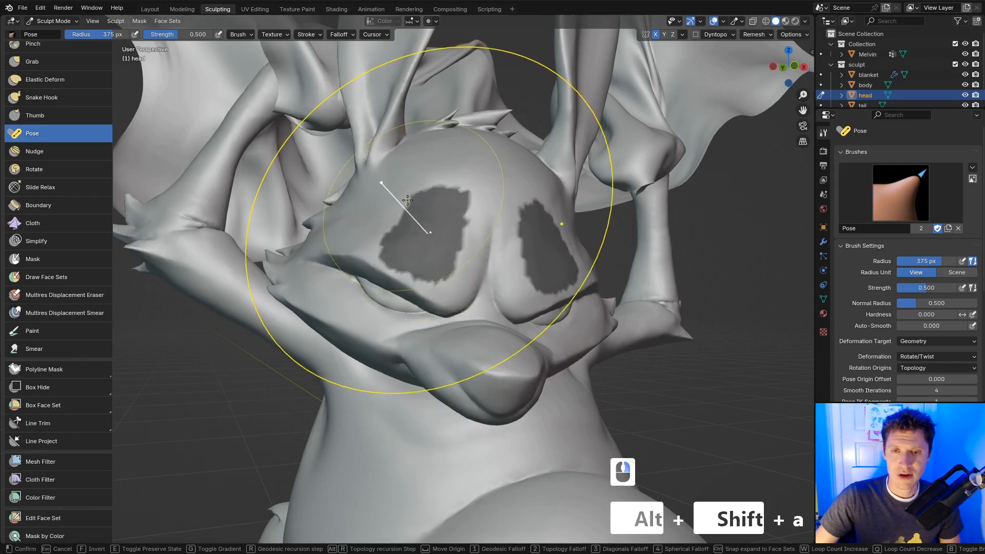
left_click(430, 221)
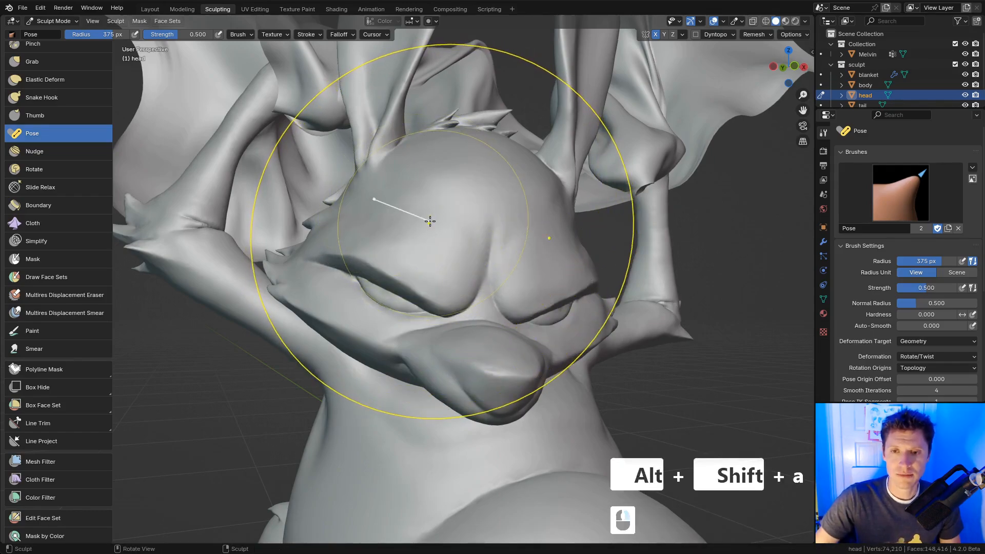
Choose the Mask brush for the head's eye and reduce its radius to 291 px
middle_click_drag(458, 216, 462, 282)
middle_click_drag(462, 298, 469, 271, "ctrl")
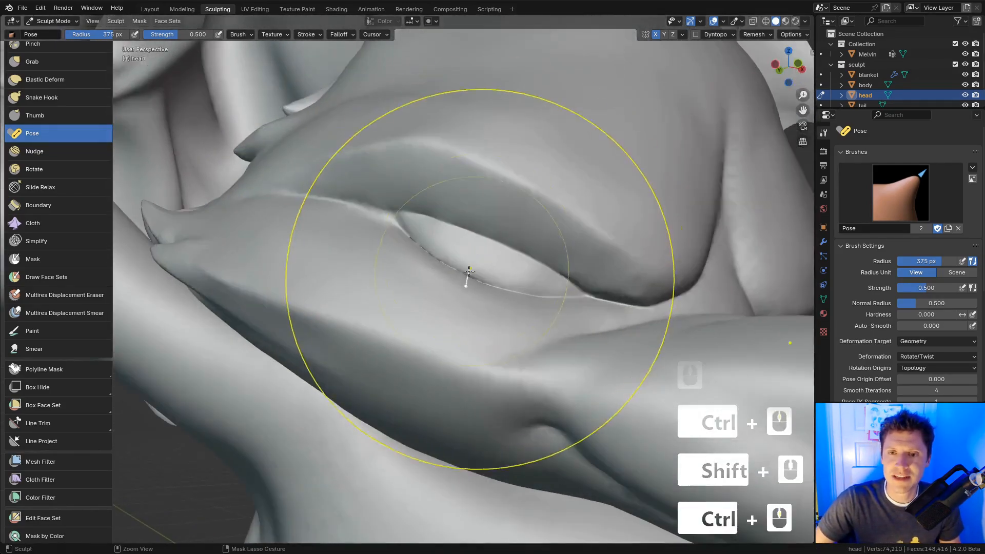
middle_click_drag(549, 284, 508, 247, "shift")
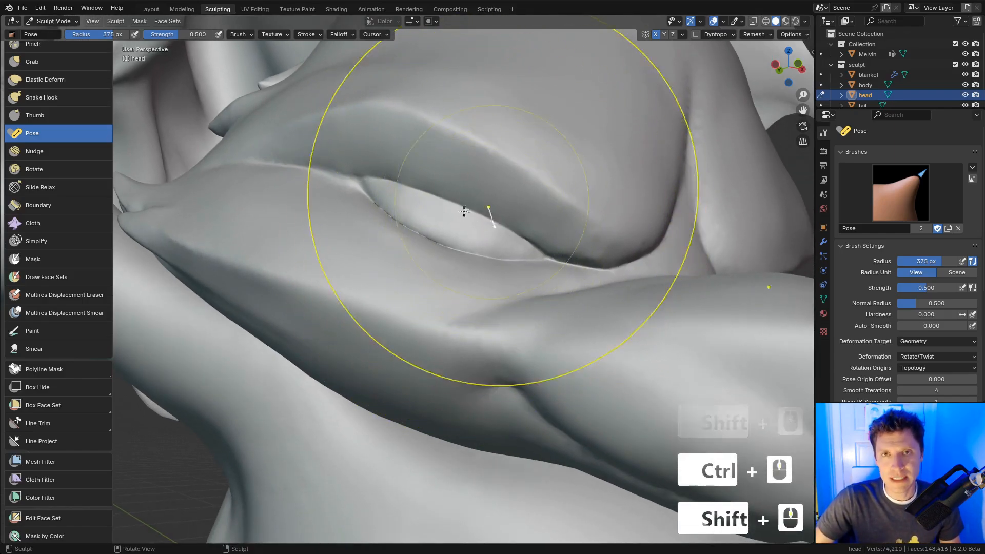
mouse_move(477, 233)
middle_mouse_down()
mouse_move(466, 229)
mouse_move(497, 234)
mouse_move(490, 223)
middle_mouse_up()
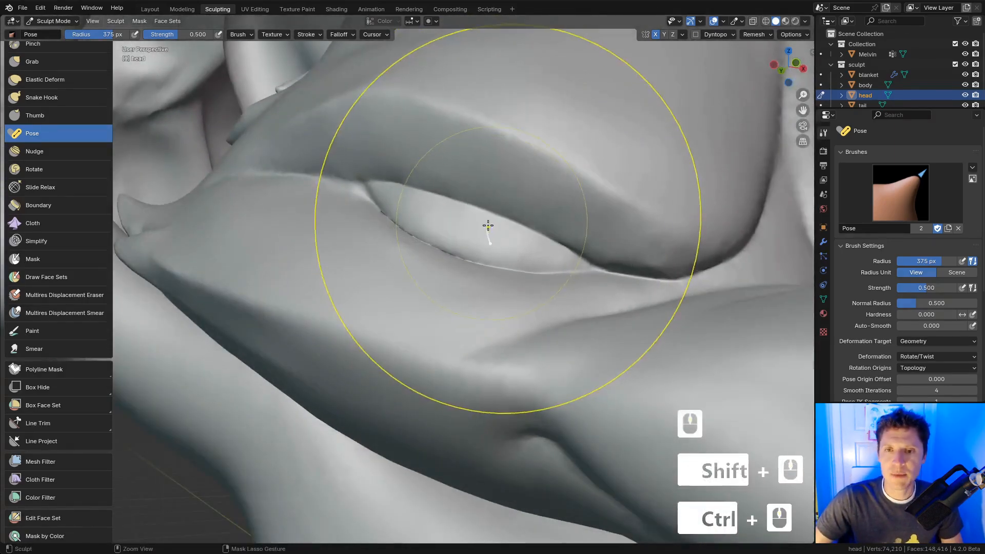
key("m")
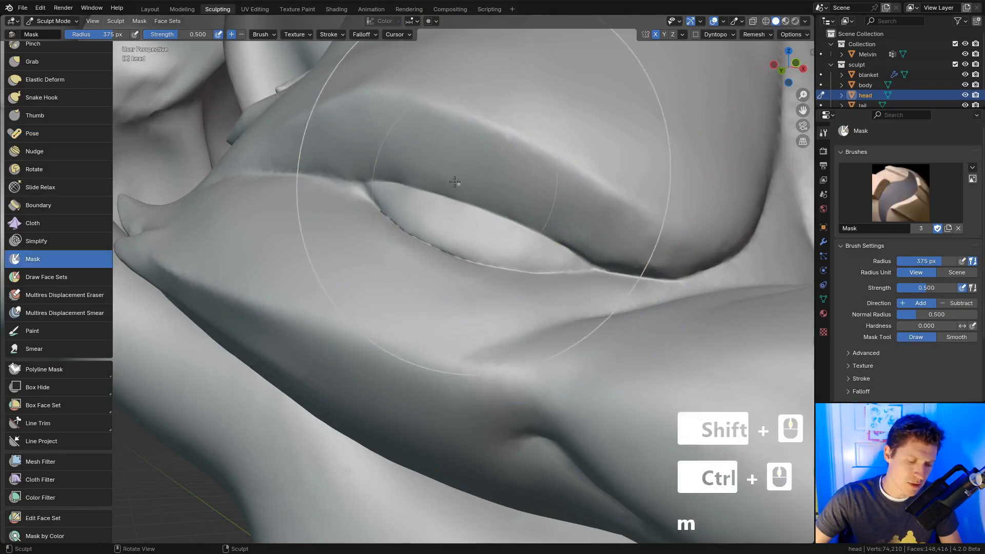
key("f")
left_click(405, 193)
mouse_move(402, 108)
middle_mouse_down("shift")
mouse_move(449, 204)
mouse_move(446, 174)
middle_mouse_up("shift")
key("f")
left_click(443, 243)
middle_click_drag(641, 315, 462, 230, "shift")
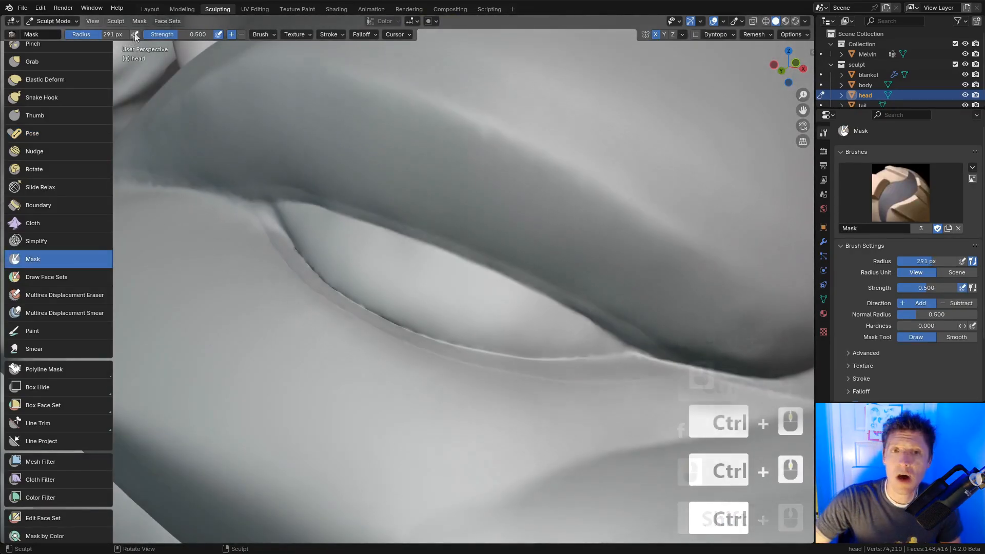
Make the Mask brush's radius pressure-sensitive, turn off pressure for its strength, and set the strength to 1.000
left_click(132, 37)
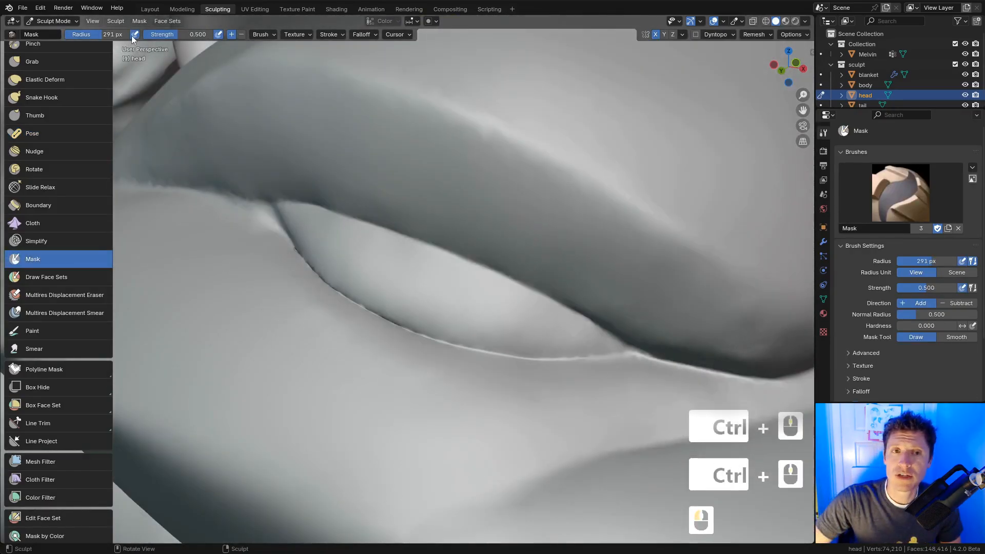
left_click(218, 35)
left_click_drag(198, 39, 237, 42)
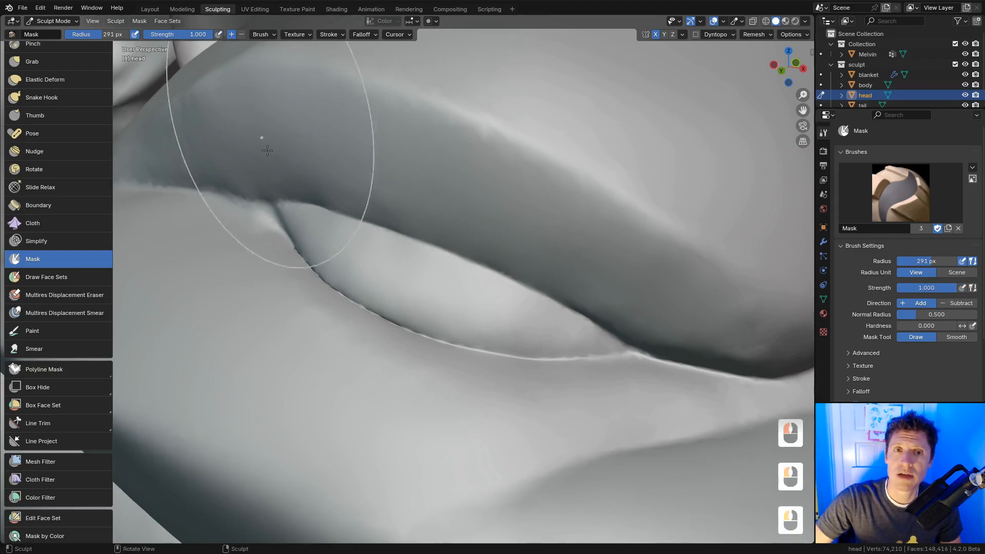
Reduce the Mask brush radius to 70 px to suit the eyeball, undoing the test stroke
key("f")
left_click(281, 235)
mouse_move(360, 250)
left_mouse_down()
mouse_move(388, 263)
mouse_move(347, 238)
mouse_move(331, 252)
left_mouse_up()
key("ctrl+z")
key("f")
left_click(336, 248)
middle_click_drag(336, 248, 386, 209)
middle_click_drag(515, 131, 505, 149, "ctrl")
middle_click_drag(500, 152, 447, 188, "shift")
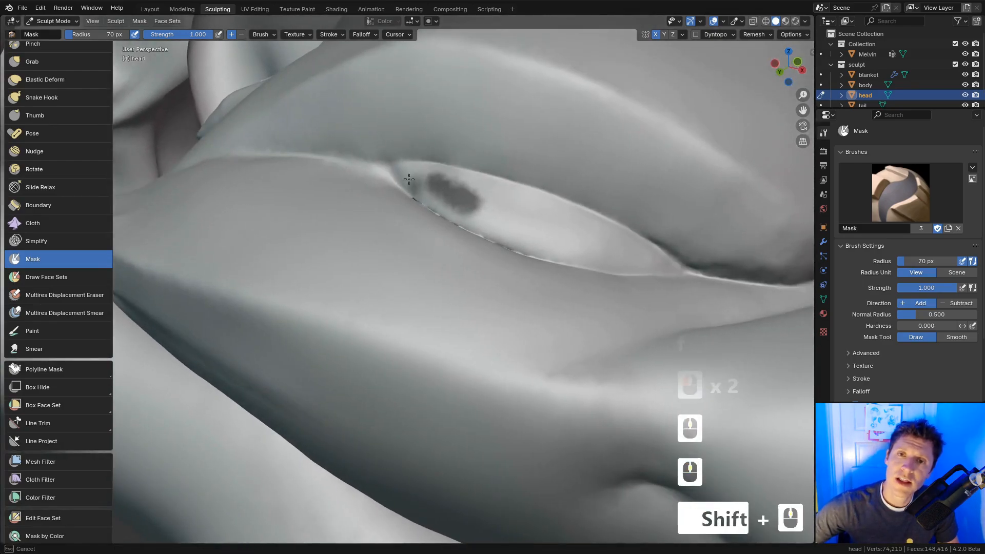
Paint a mask over the whole eyeball between the eyelids
left_click(395, 165)
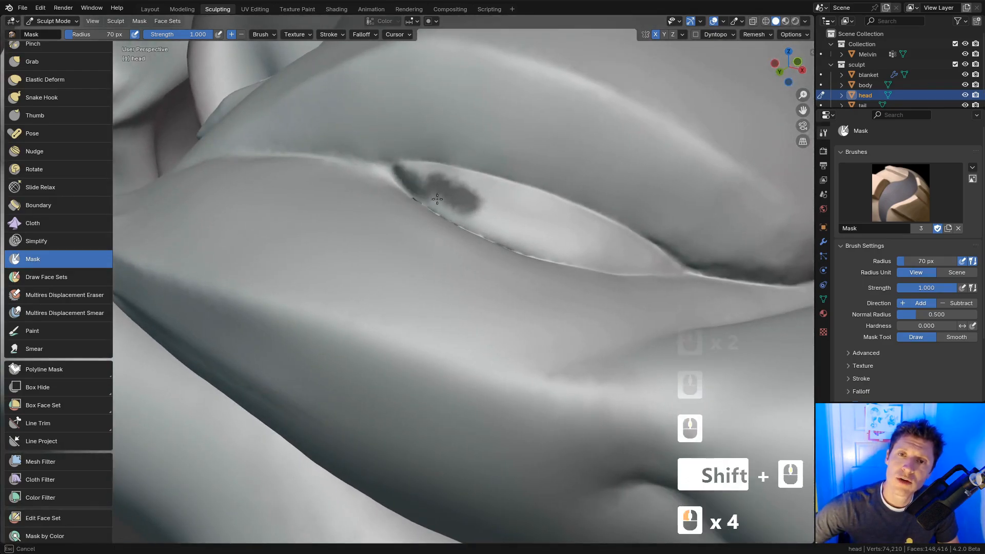
mouse_move(437, 189)
left_mouse_down()
mouse_move(497, 224)
mouse_move(462, 198)
left_mouse_up()
mouse_move(461, 197)
left_mouse_down()
mouse_move(507, 225)
mouse_move(456, 194)
mouse_move(543, 232)
left_mouse_up()
left_click_drag(513, 220, 576, 245)
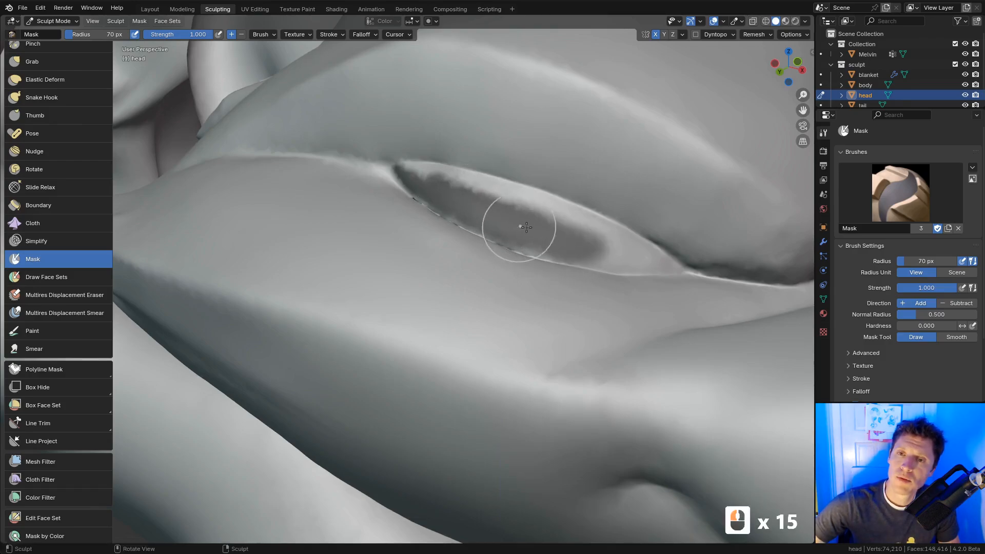
left_click_drag(526, 227, 585, 241)
left_click_drag(554, 233, 605, 247)
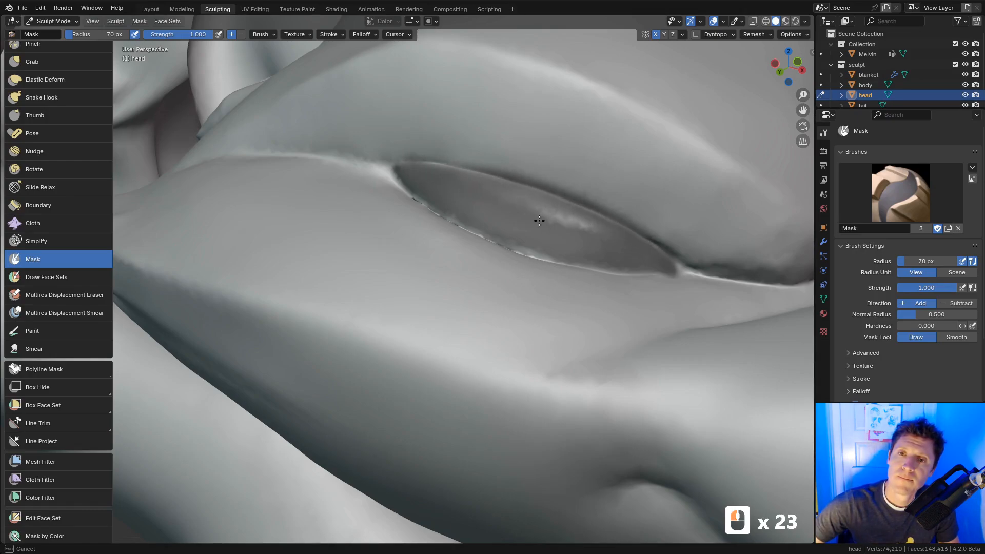
Clean up the eyeball mask's edge by erasing stray masking from the eyelids and the inner eye corner
left_click_drag(477, 179, 447, 170)
mouse_move(448, 170)
left_mouse_down()
mouse_move(425, 161)
mouse_move(422, 141)
left_mouse_up()
left_click_drag(549, 179, 587, 194, "ctrl")
left_click_drag(588, 194, 656, 220, "ctrl")
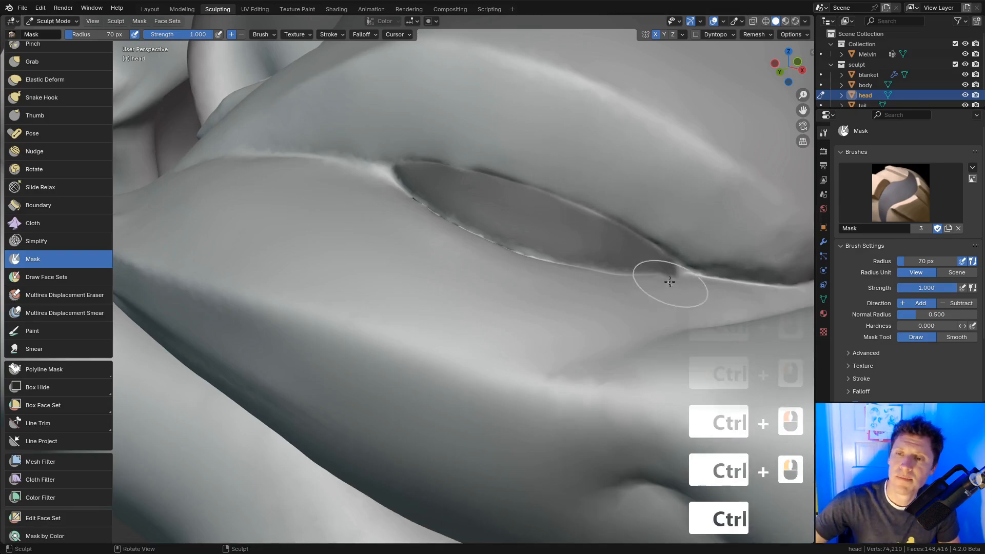
middle_click_drag(669, 282, 608, 330)
left_click_drag(593, 327, 618, 321, "ctrl")
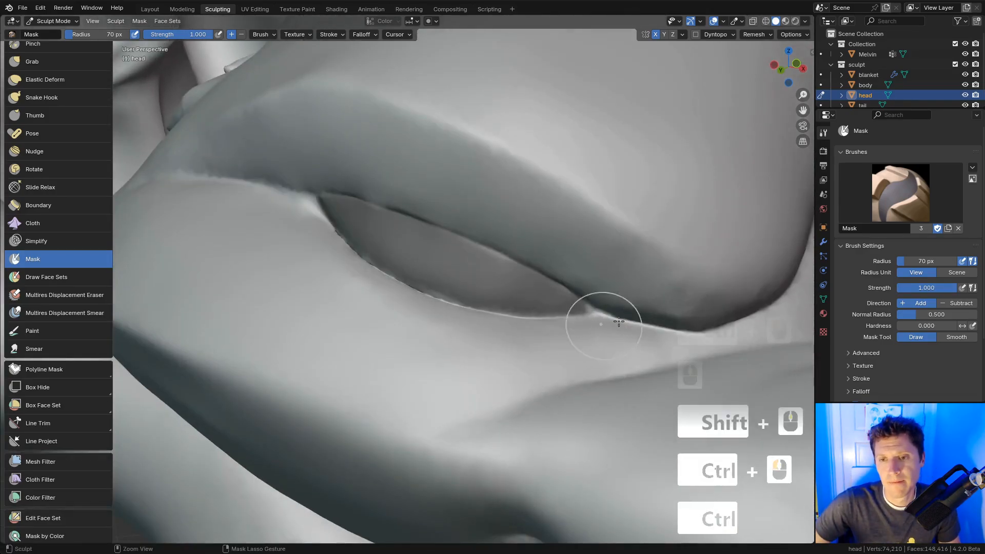
left_click_drag(486, 259, 496, 261, "ctrl")
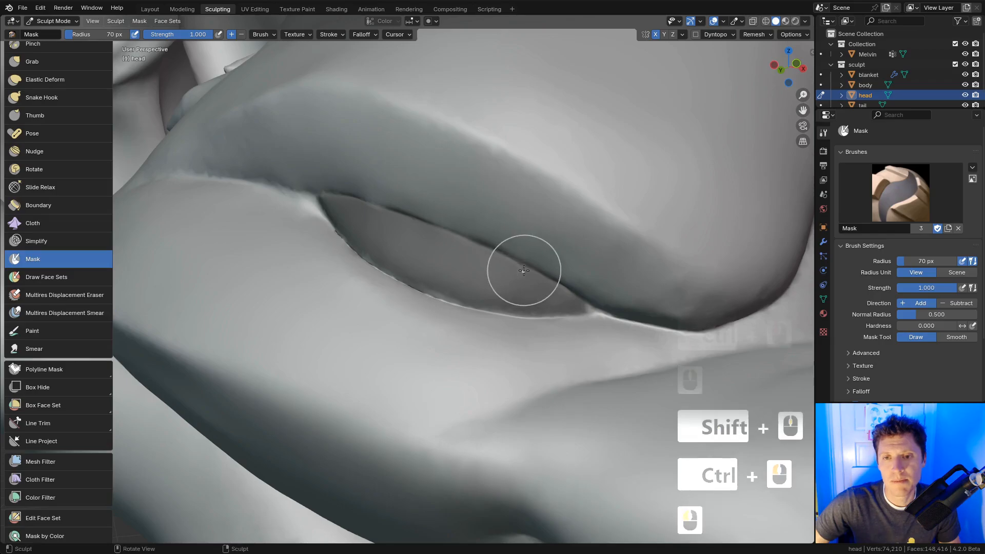
middle_click_drag(524, 270, 516, 281)
middle_click_drag(516, 281, 568, 235, "shift")
left_click_drag(451, 154, 410, 134, "ctrl")
middle_click_drag(588, 216, 564, 240)
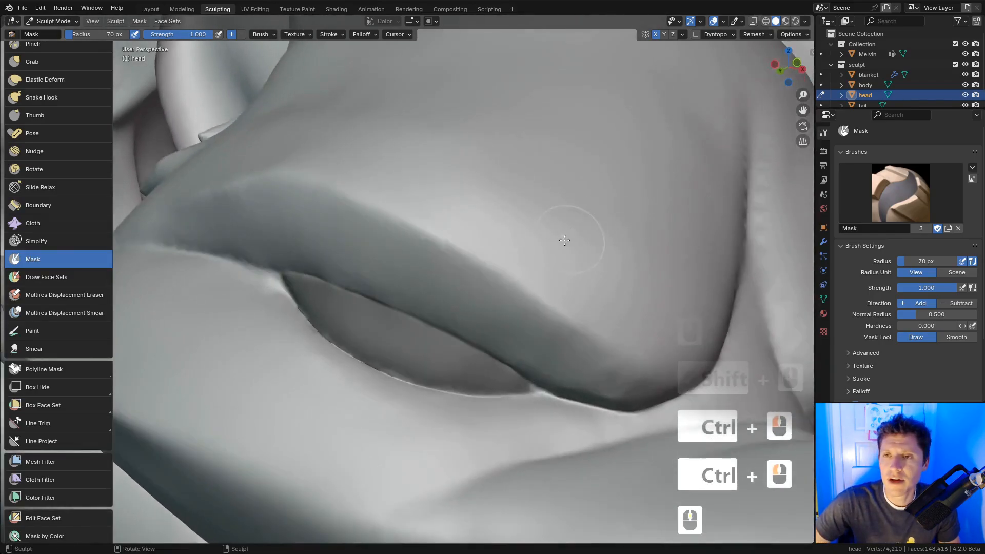
Turn on the Wireframe overlay to display the head's mesh around the masked eye
left_click(724, 21)
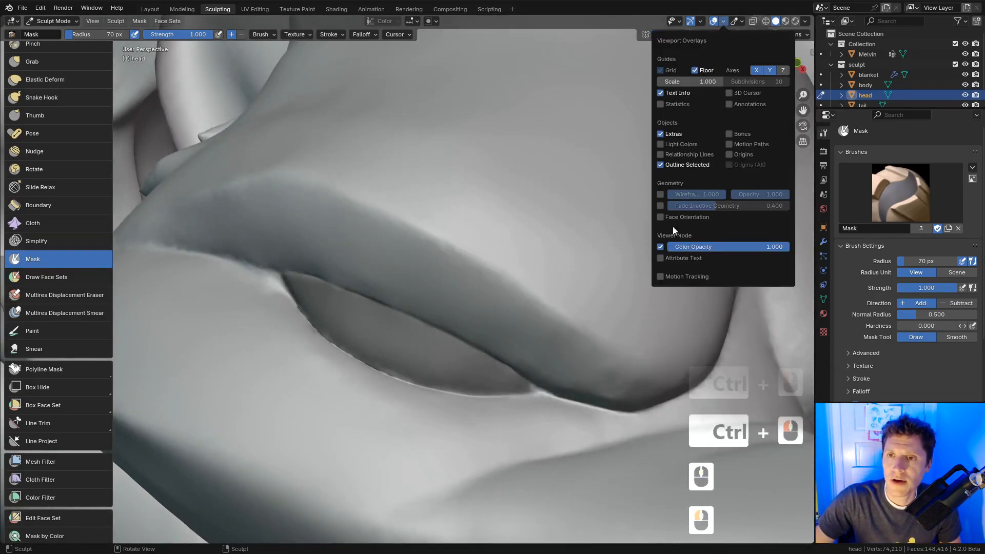
left_click(660, 194)
middle_click_drag(446, 277, 459, 296, "shift")
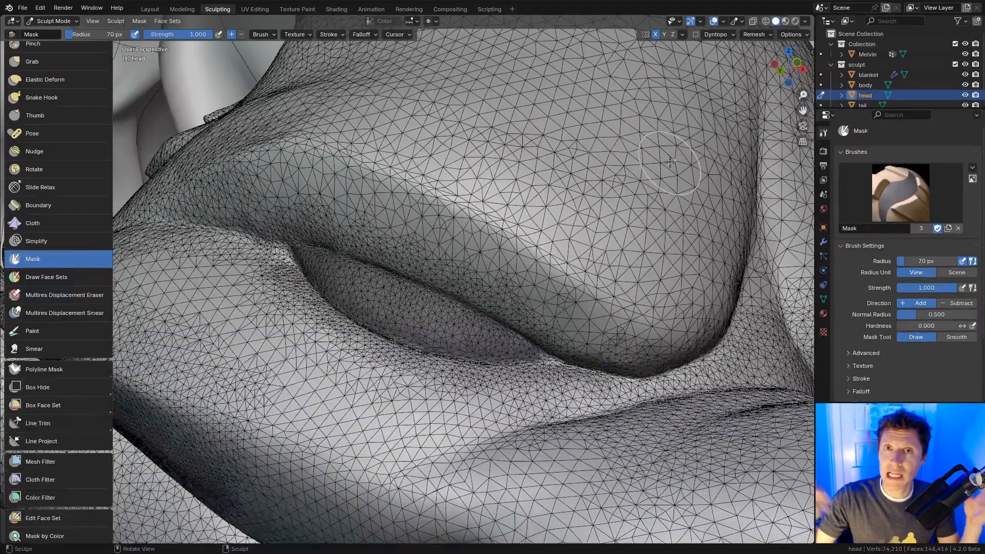
Examine the wireframe topology around the eye socket of the neighbouring horned character
middle_click_drag(681, 203, 685, 353, "ctrl")
middle_click_drag(710, 215, 713, 256, "ctrl")
middle_click_drag(718, 251, 571, 225, "shift")
middle_click_drag(672, 229, 518, 251)
middle_click_drag(544, 380, 582, 303, "ctrl")
middle_click_drag(582, 346, 600, 288, "ctrl")
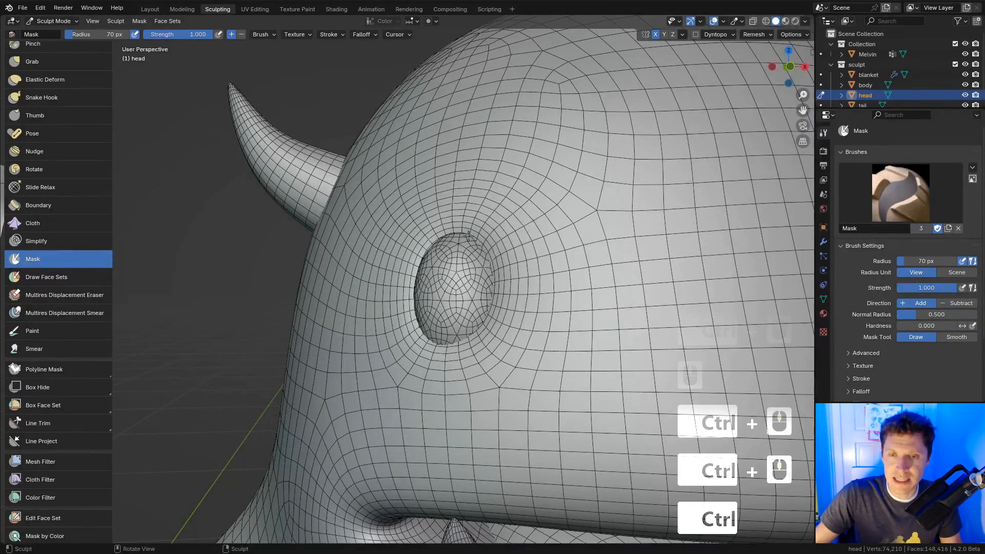
Return to the masked eye on the long-eared character's head and turn off the Wireframe overlay
middle_click_drag(462, 233, 641, 201, "ctrl")
middle_click_drag(451, 208, 518, 214)
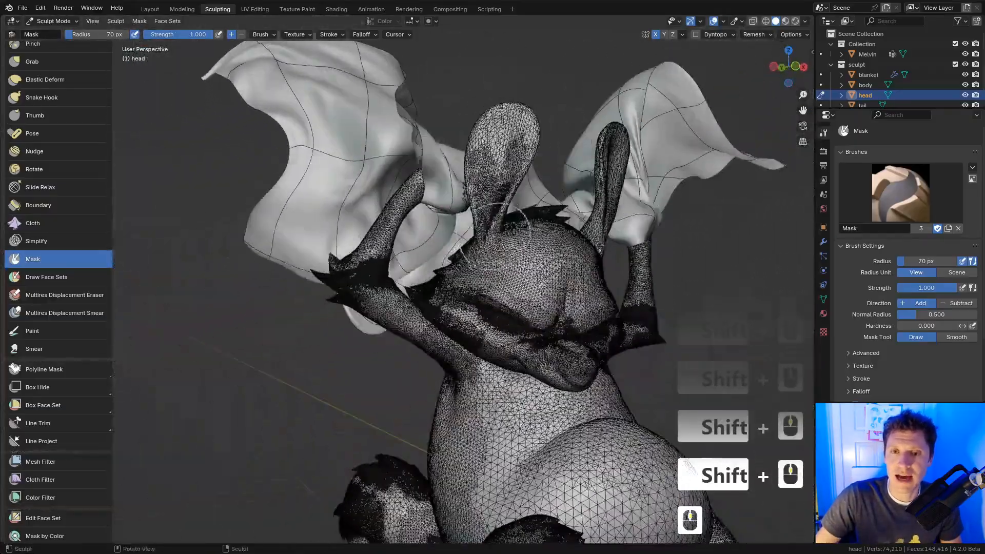
middle_click_drag(492, 359, 431, 308, "shift")
middle_click_drag(417, 390, 414, 303, "ctrl")
middle_click_drag(413, 303, 450, 453, "shift")
middle_click_drag(462, 287, 474, 318)
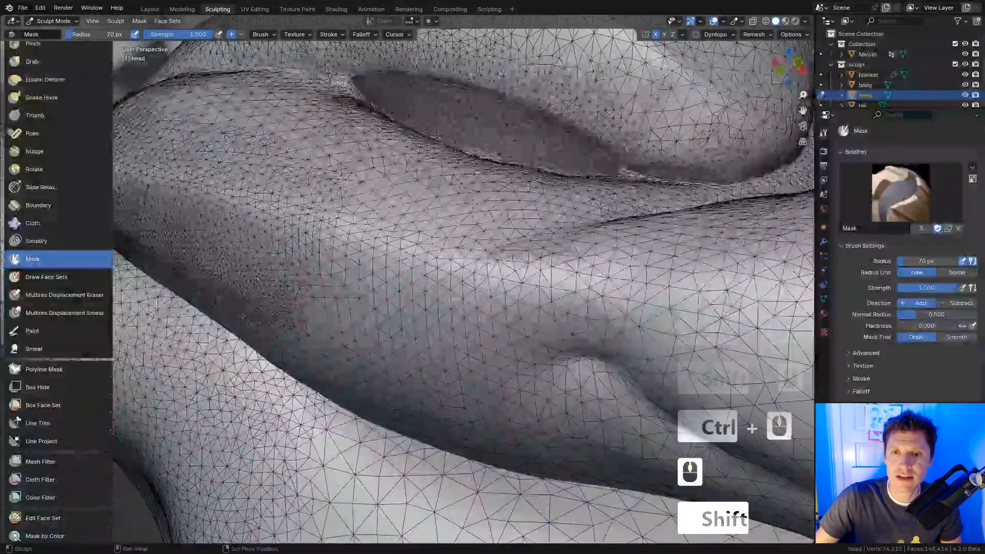
middle_click_drag(513, 205, 431, 430, "shift")
left_click(722, 21)
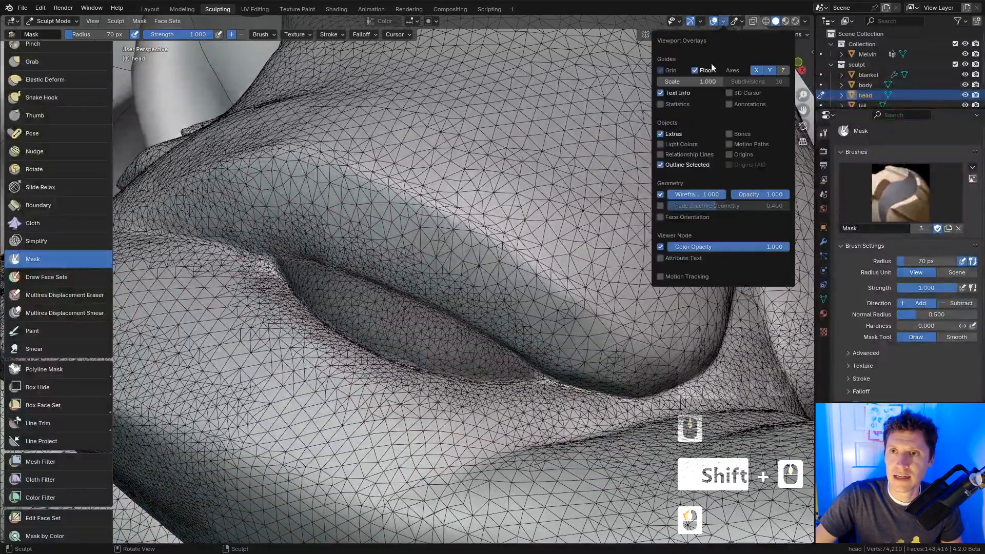
left_click(660, 195)
Invert the eye mask so only the eyeball between the eyelids stays unmasked and editable
middle_click_drag(424, 238, 457, 216, "shift")
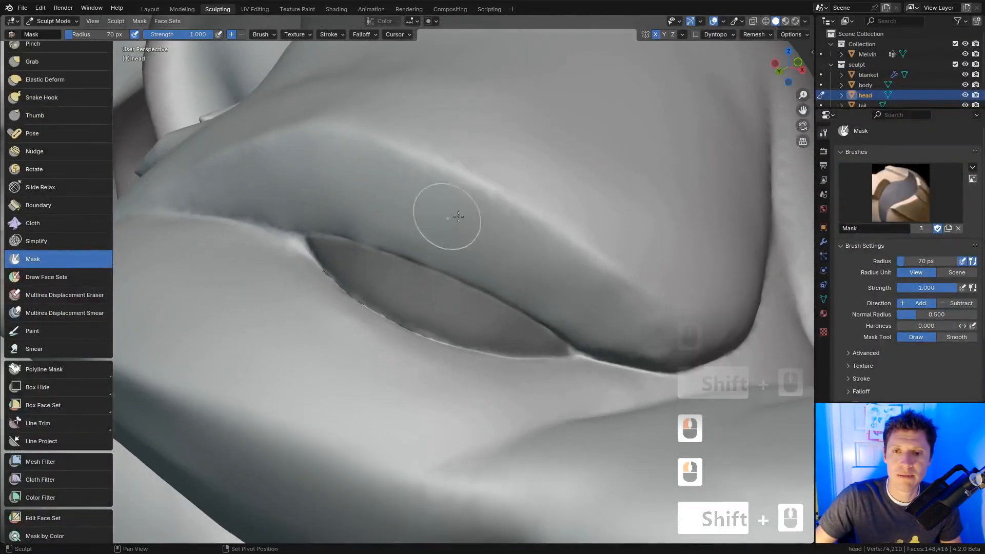
middle_click_drag(538, 226, 539, 198, "ctrl")
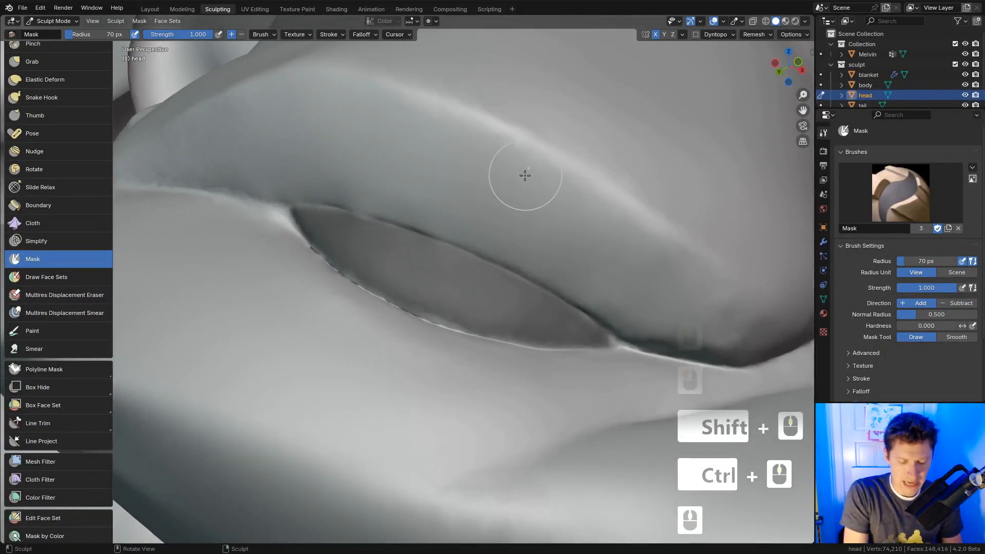
key("ctrl+i")
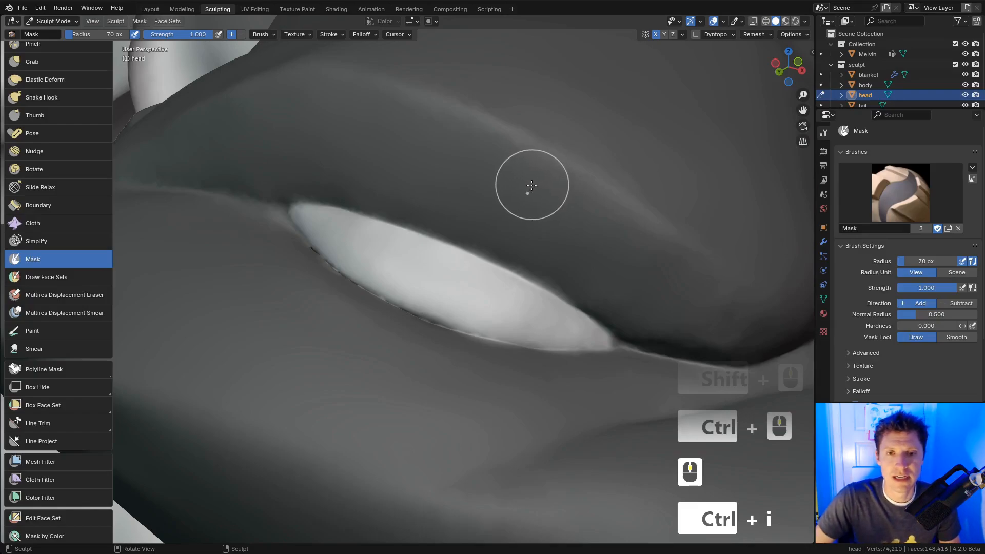
Sculpt a round recessed iris into the unmasked eyeball using the Grab brush with a radius of 123 px
left_click(40, 60)
key("f")
left_click(526, 312)
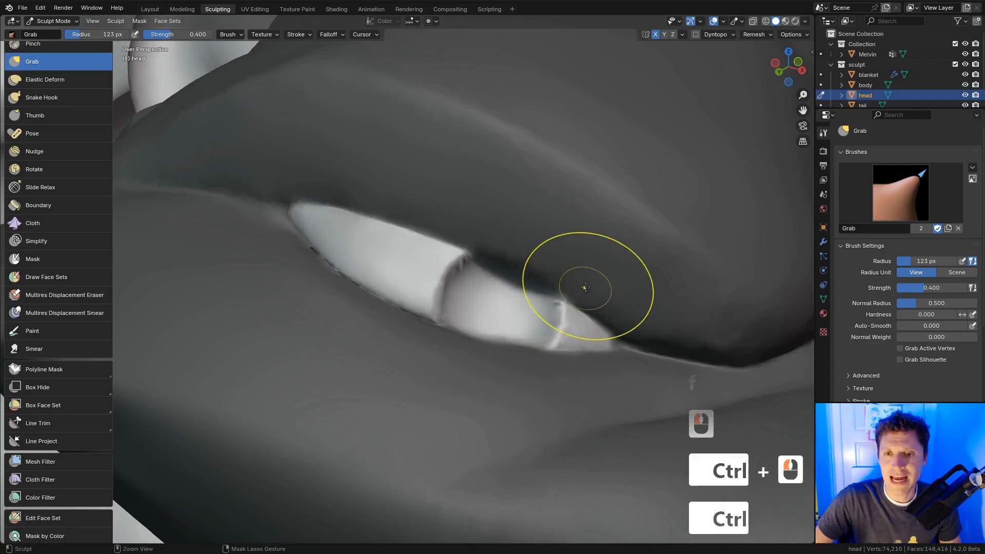
Shape a small round pupil in the middle of the iris using the Grab brush with a 50 px radius
middle_click_drag(582, 282, 399, 290, "ctrl")
key("f")
left_click(385, 285)
key("f")
left_click(398, 290)
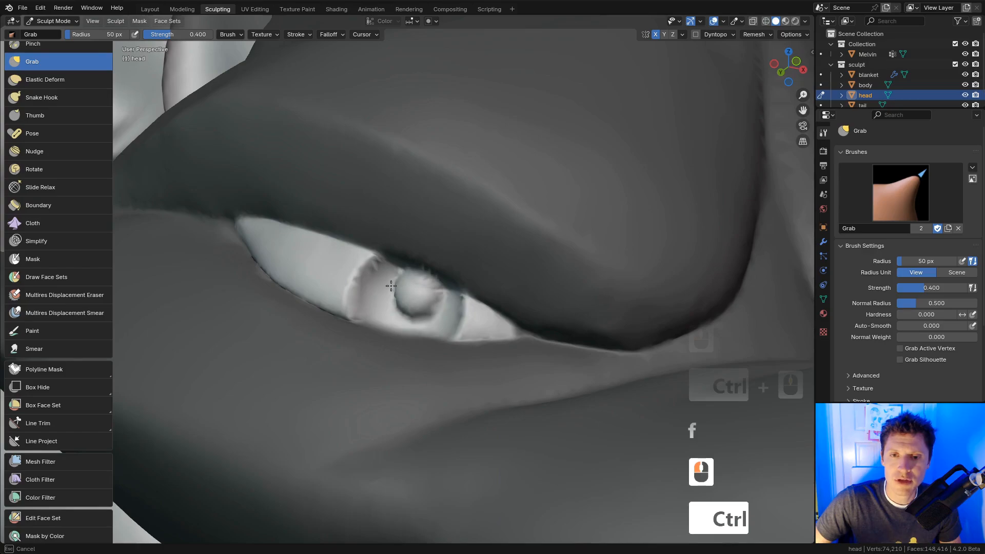
Undo the pupil and iris strokes on the eyeball and clear the head's mask
middle_click_drag(389, 285, 535, 237, "ctrl")
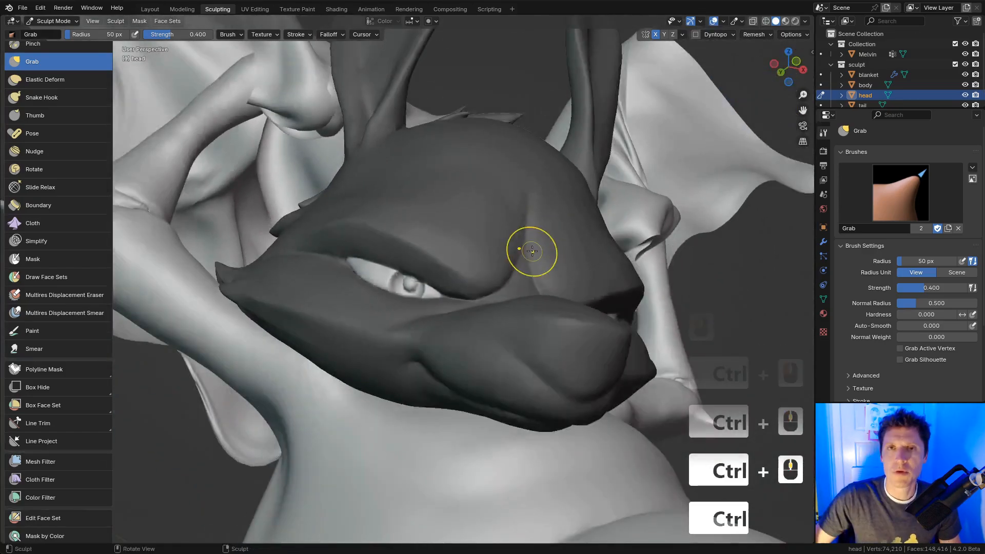
middle_click_drag(542, 291, 540, 235, "ctrl")
middle_click_drag(574, 206, 553, 217, "shift")
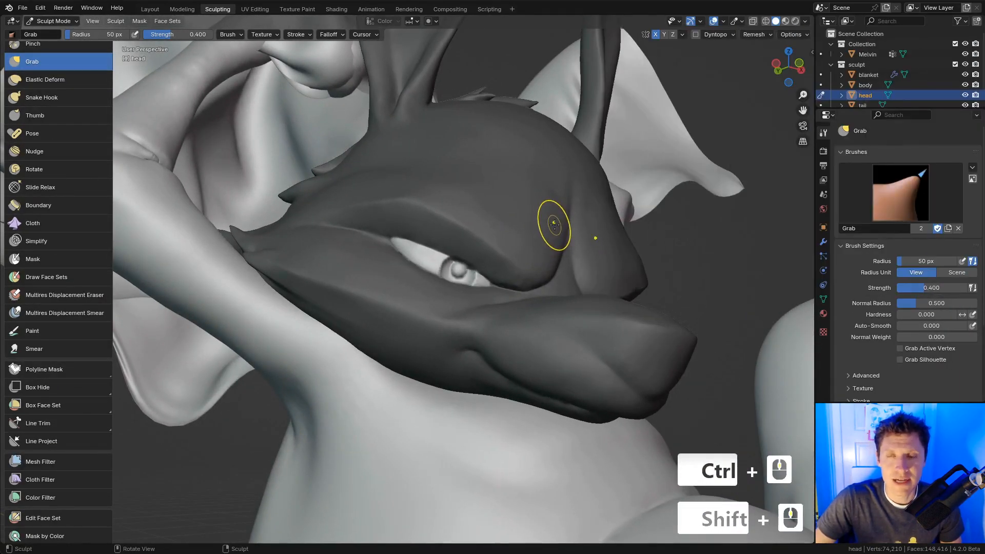
mouse_move(555, 260)
middle_mouse_down("ctrl")
mouse_move(562, 208)
mouse_move(536, 243)
middle_mouse_up("ctrl")
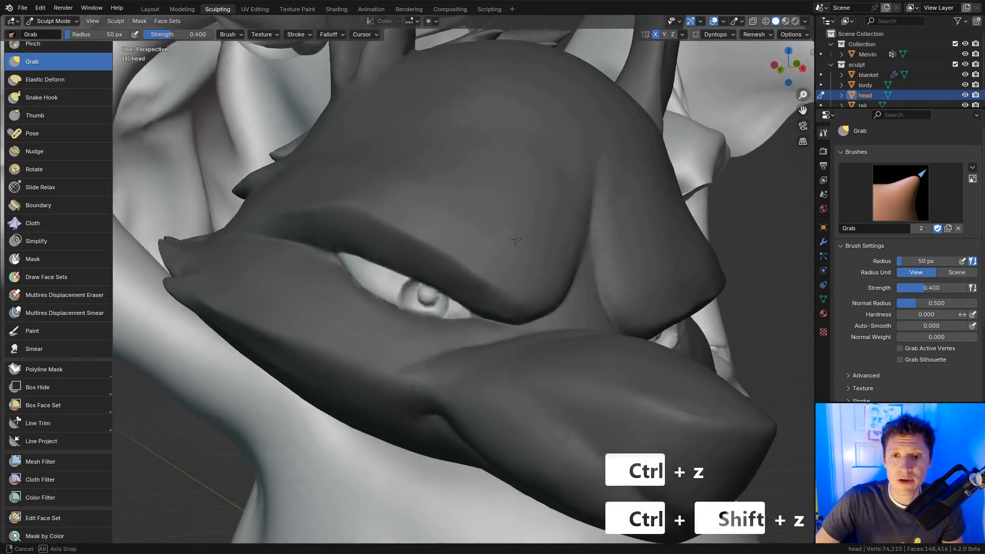
left_click(518, 224)
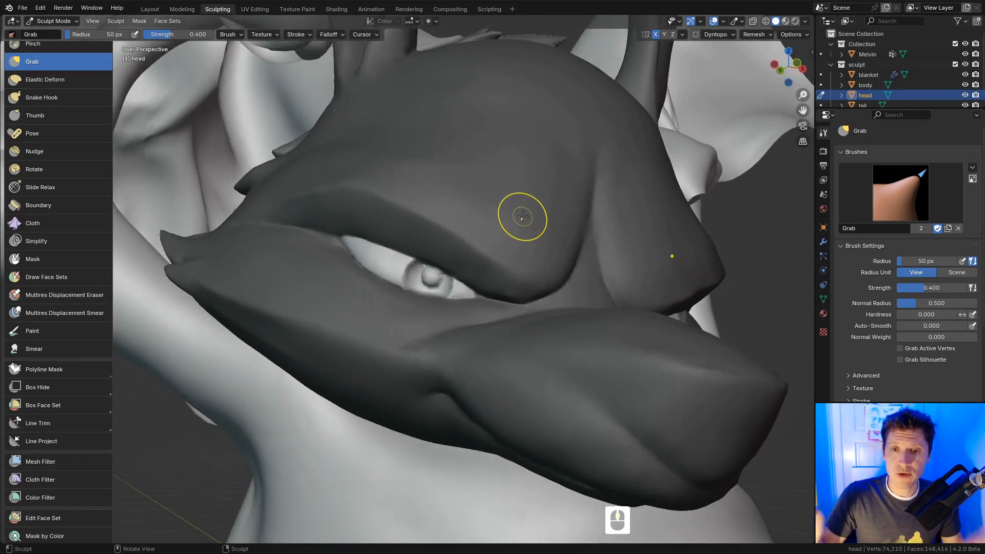
key("ctrl+z")
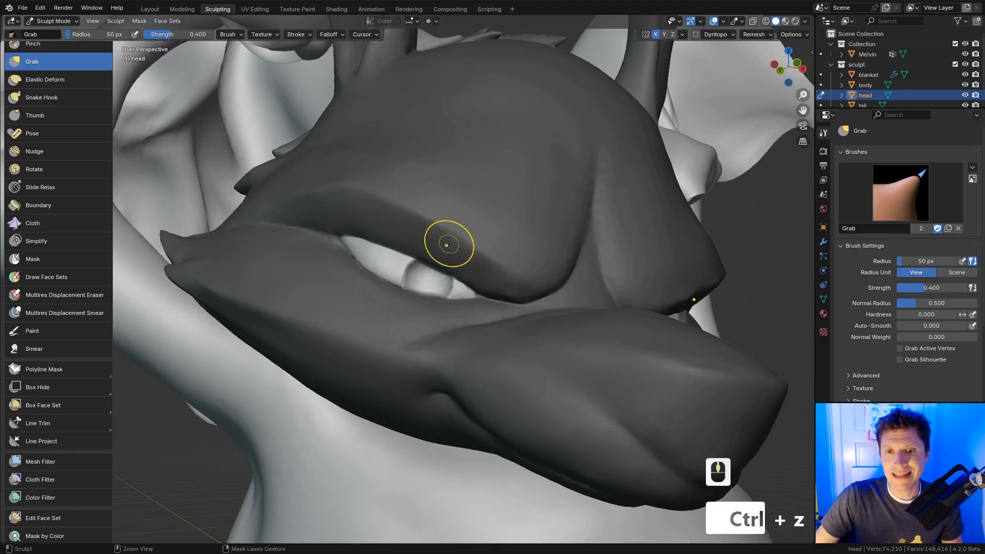
key("ctrl+z")
key("alt")
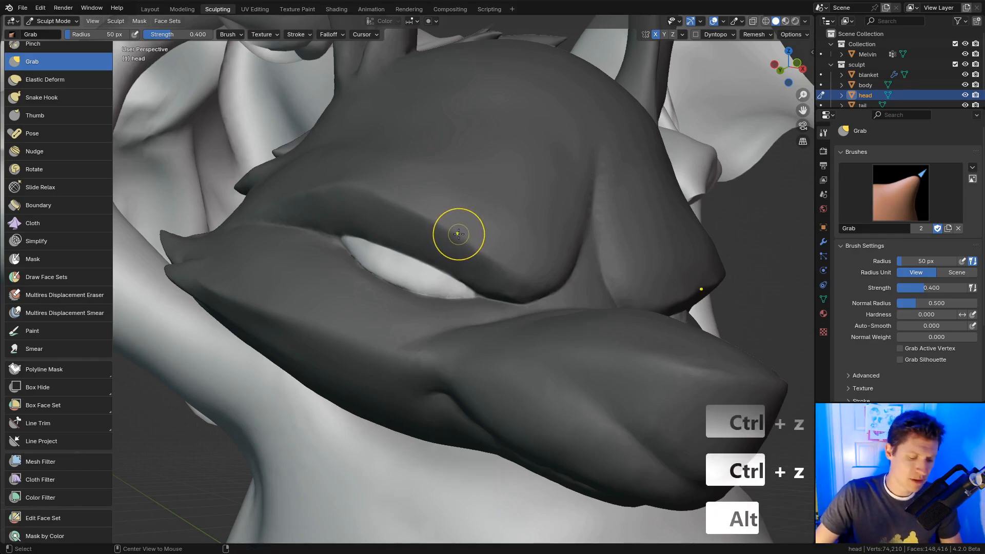
key("alt+m")
Expand a mask by normals from the middle of the eyeball until it reaches both eye corners
middle_click_drag(474, 212, 456, 228)
middle_click_drag(456, 229, 439, 246, "ctrl")
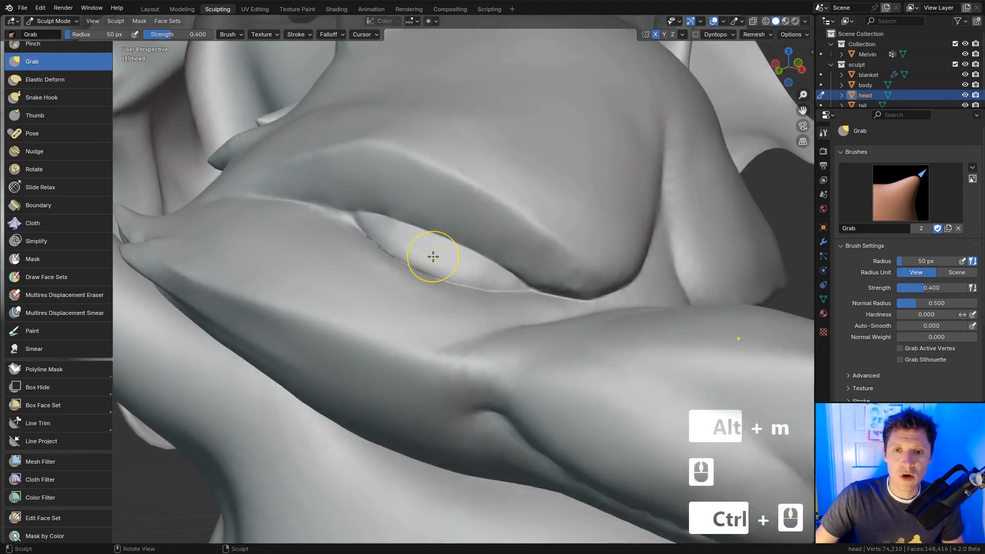
key("shift")
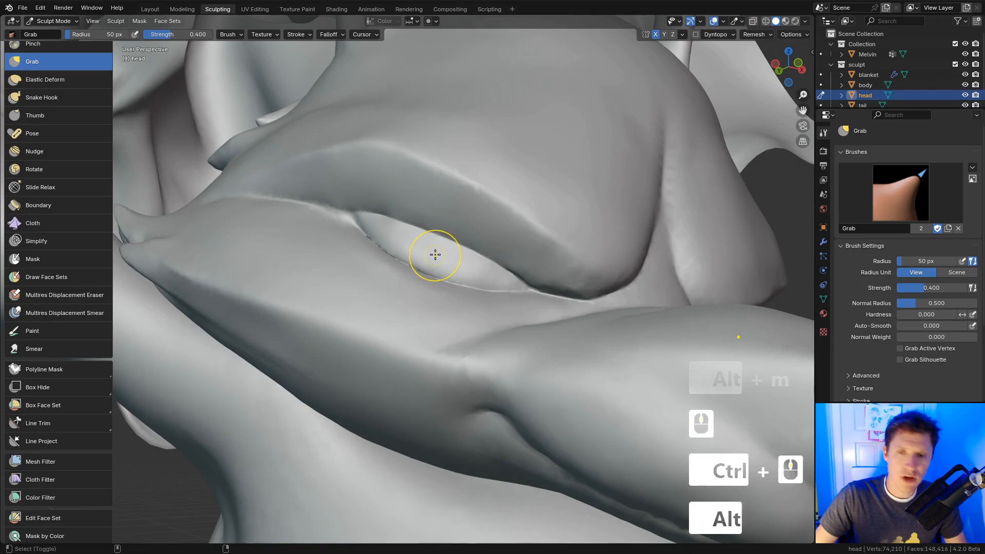
key("alt+shift+a")
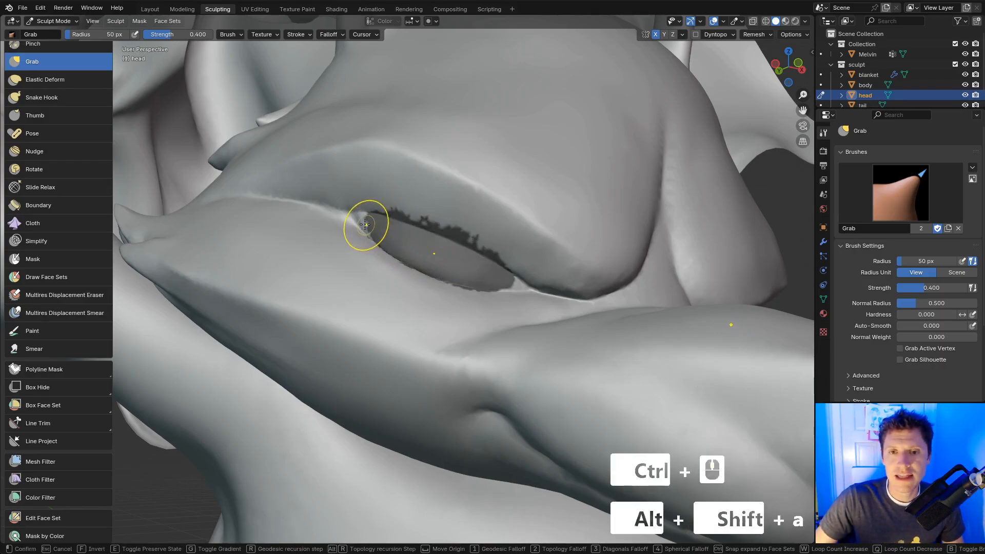
left_click(353, 219)
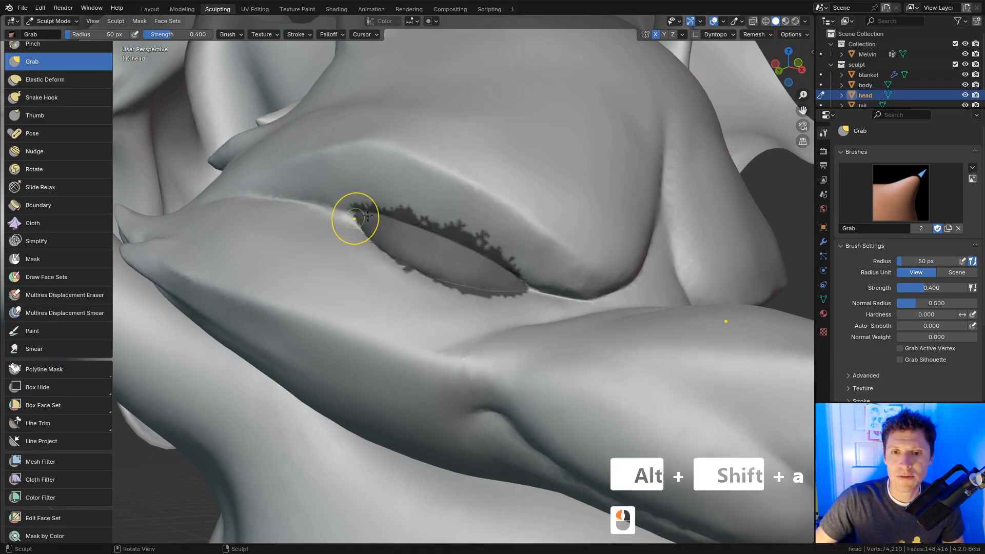
Erase the ragged mask spill from the upper and lower eyelids with the Mask brush at 50 px radius
mouse_move(448, 235)
middle_mouse_down("ctrl")
mouse_move(499, 236)
mouse_move(549, 185)
mouse_move(513, 219)
mouse_move(519, 191)
middle_mouse_up("ctrl")
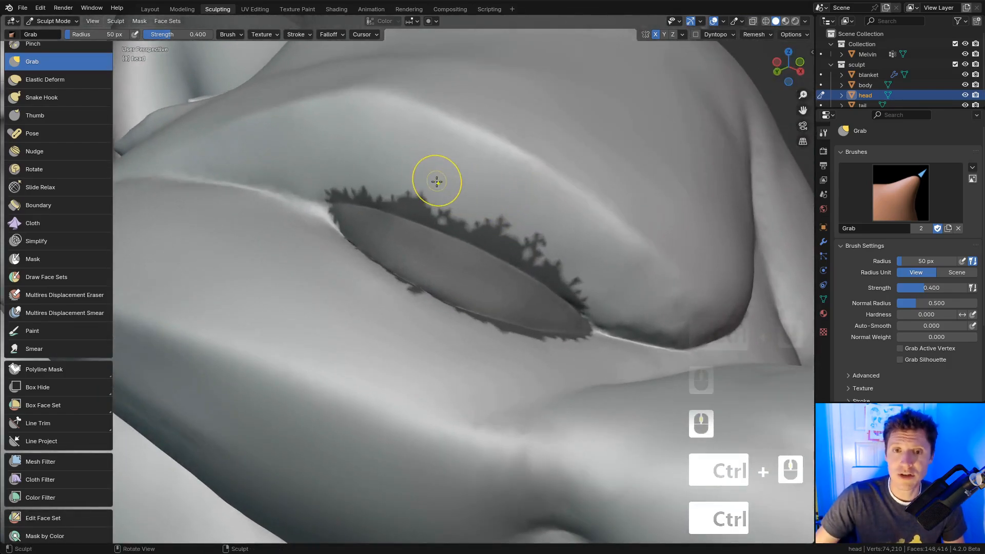
key("m")
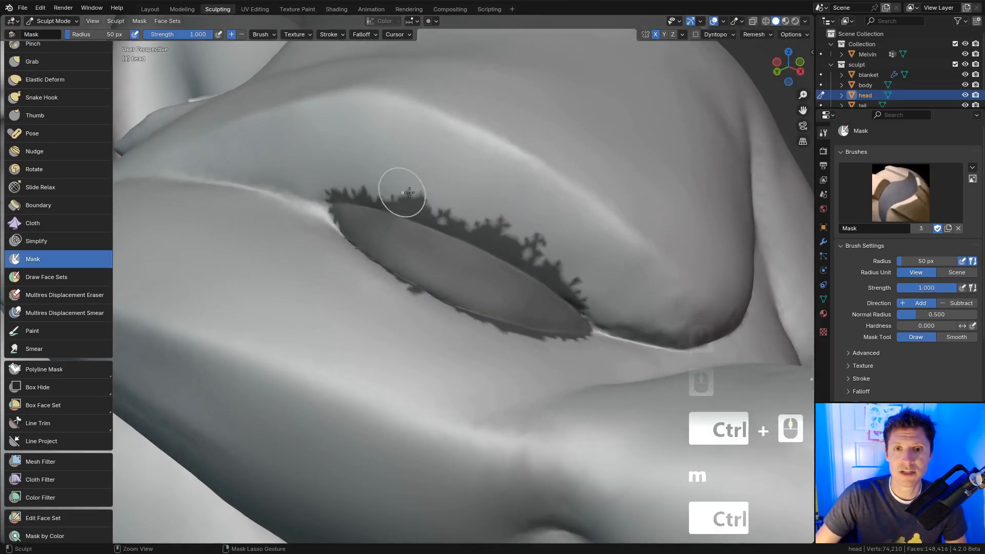
mouse_move(389, 193)
left_mouse_down("ctrl")
mouse_move(383, 186)
mouse_move(398, 202)
mouse_move(524, 252)
left_mouse_up("ctrl")
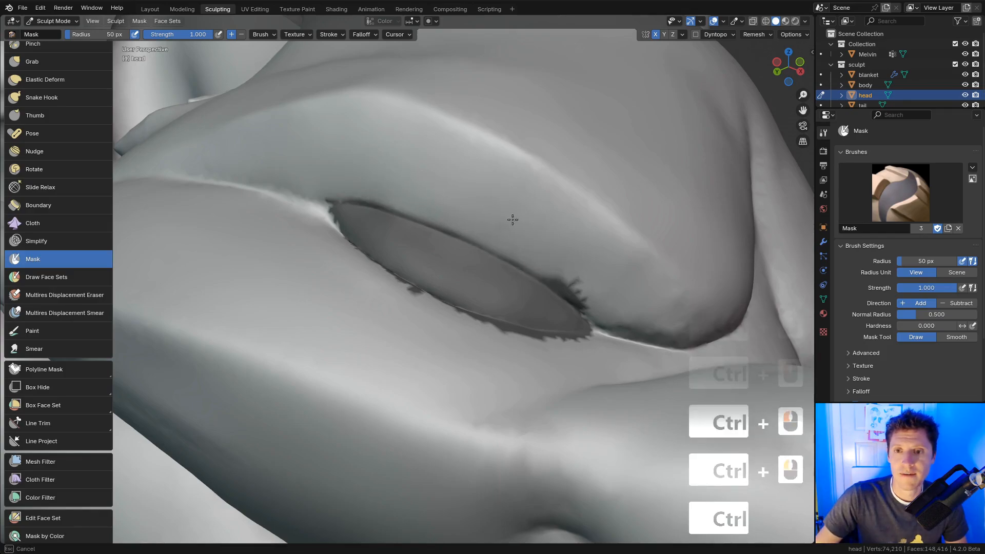
mouse_move(523, 261)
middle_mouse_down()
mouse_move(497, 286)
mouse_move(513, 228)
middle_mouse_up()
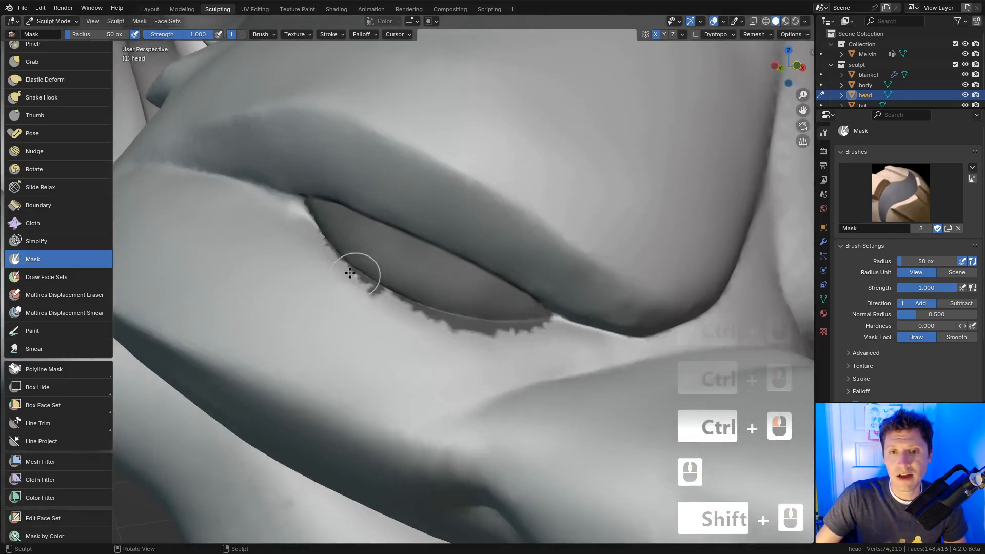
mouse_move(357, 274)
left_mouse_down("ctrl")
mouse_move(353, 281)
mouse_move(341, 267)
left_mouse_up("ctrl")
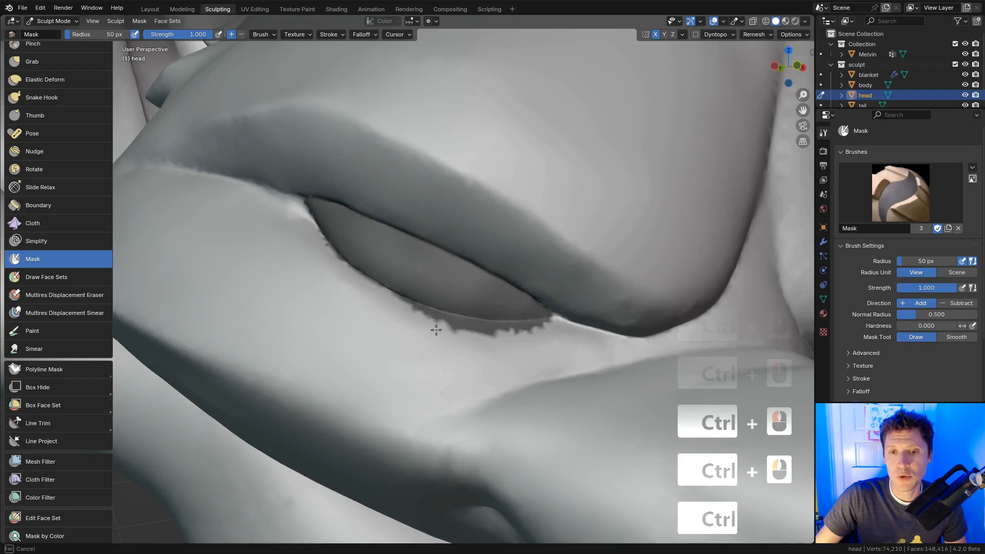
left_click_drag(441, 324, 402, 313, "ctrl")
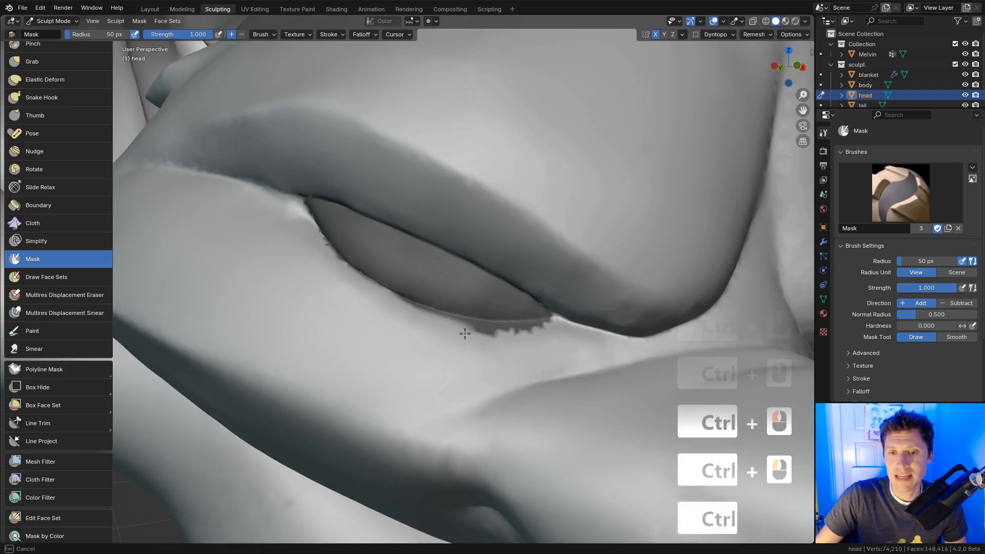
left_click_drag(464, 333, 462, 326, "ctrl")
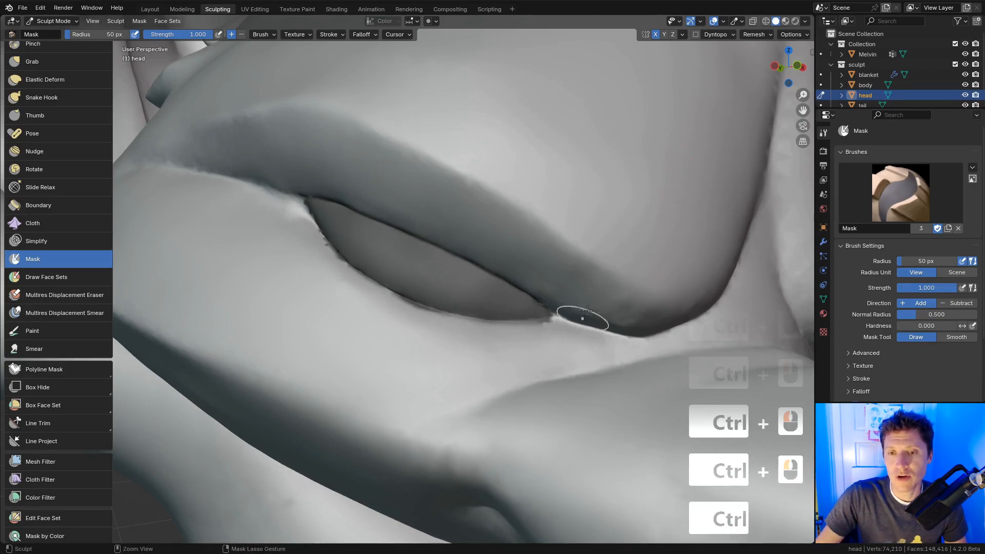
Invert the cleaned-up eye mask to isolate the eyeball, then clear the mask from the head
middle_click_drag(587, 310, 607, 193, "ctrl")
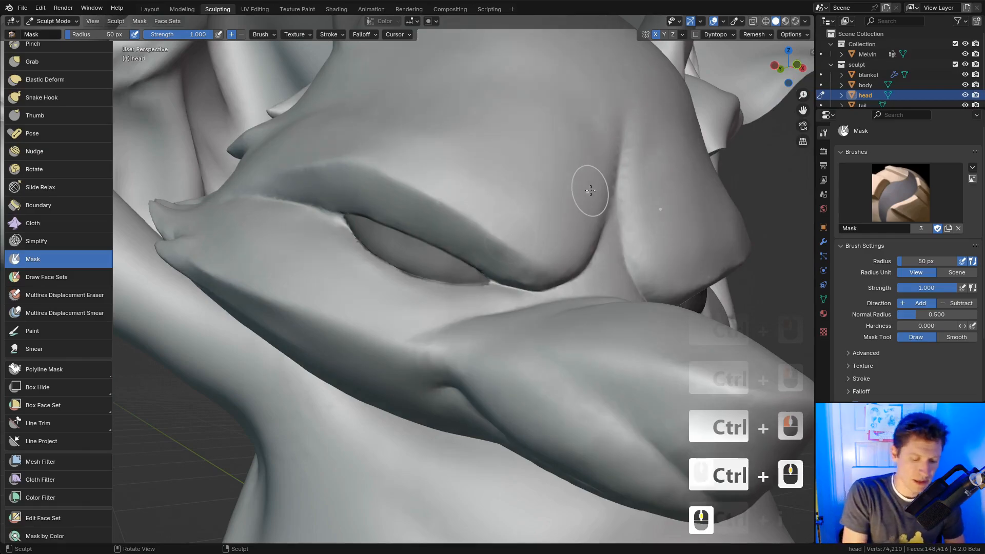
key("ctrl+i")
left_click(139, 21)
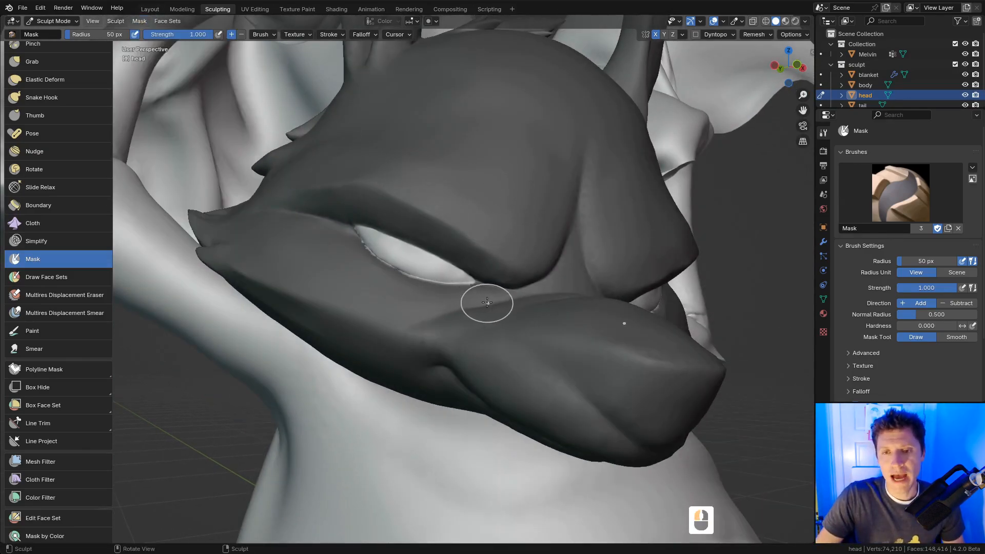
middle_click_drag(485, 306, 454, 272, "ctrl")
key("alt+m")
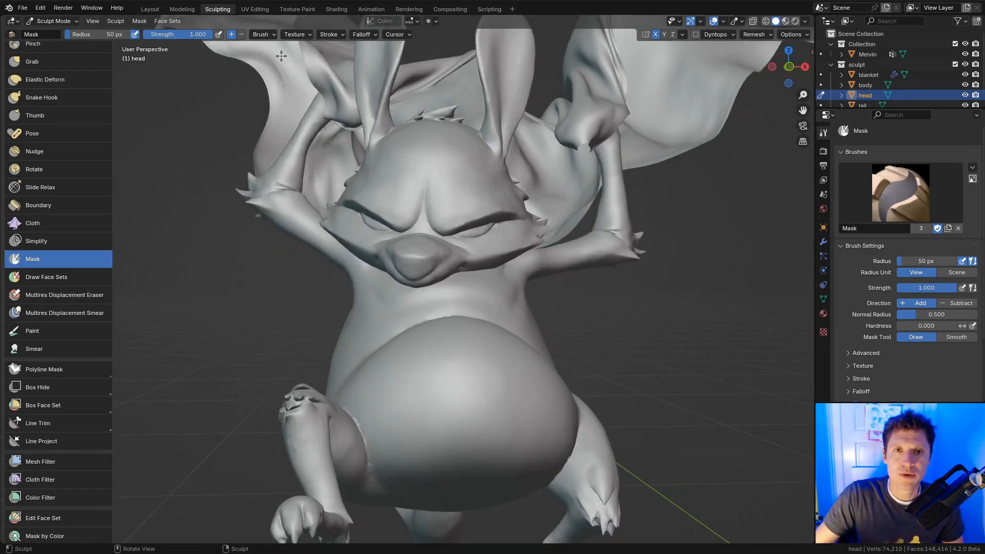
Try a Lasso Mask gesture around the lower half of the character's face, then undo it
left_click(138, 21)
left_click(154, 78)
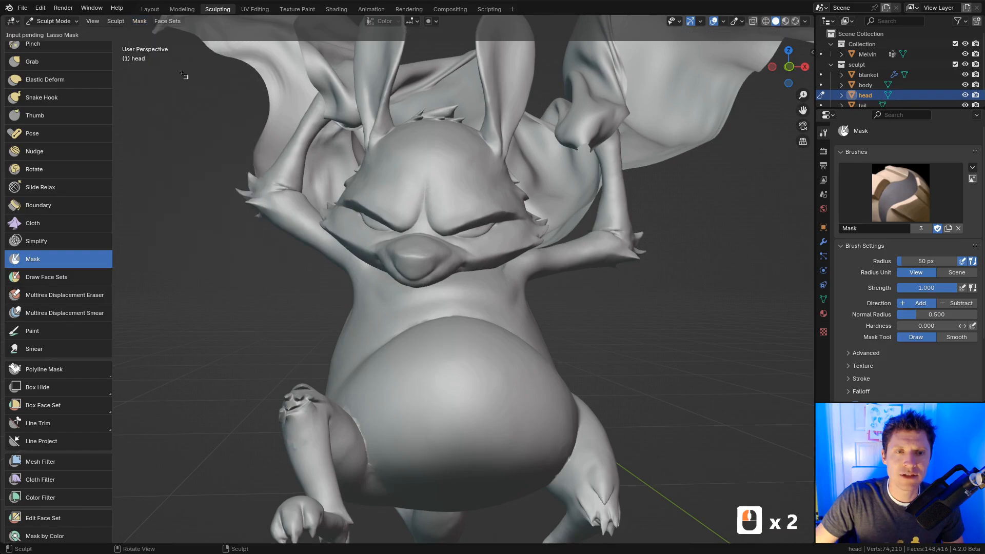
left_click_drag(367, 198, 310, 272)
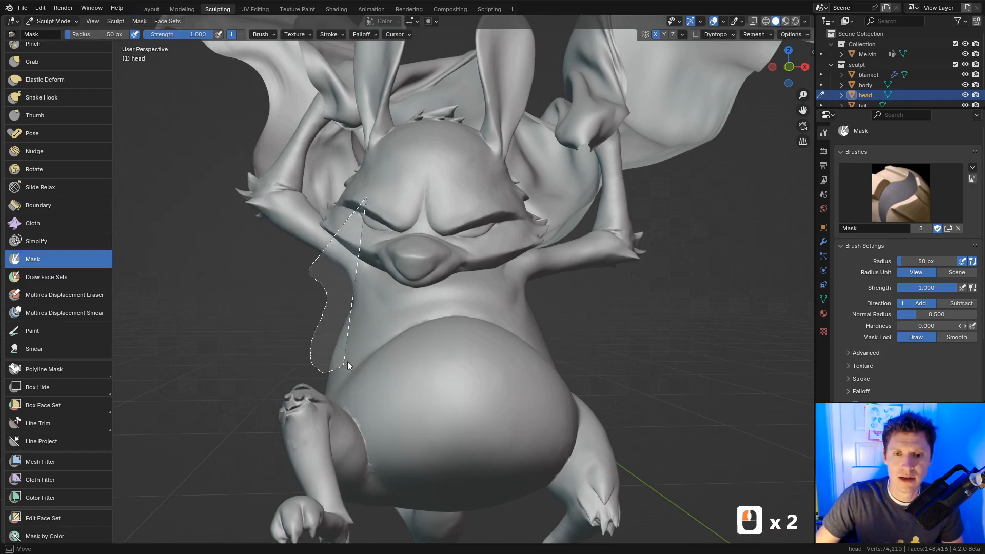
mouse_move(348, 365)
left_mouse_down()
mouse_move(446, 309)
mouse_move(586, 351)
mouse_move(594, 189)
left_mouse_up()
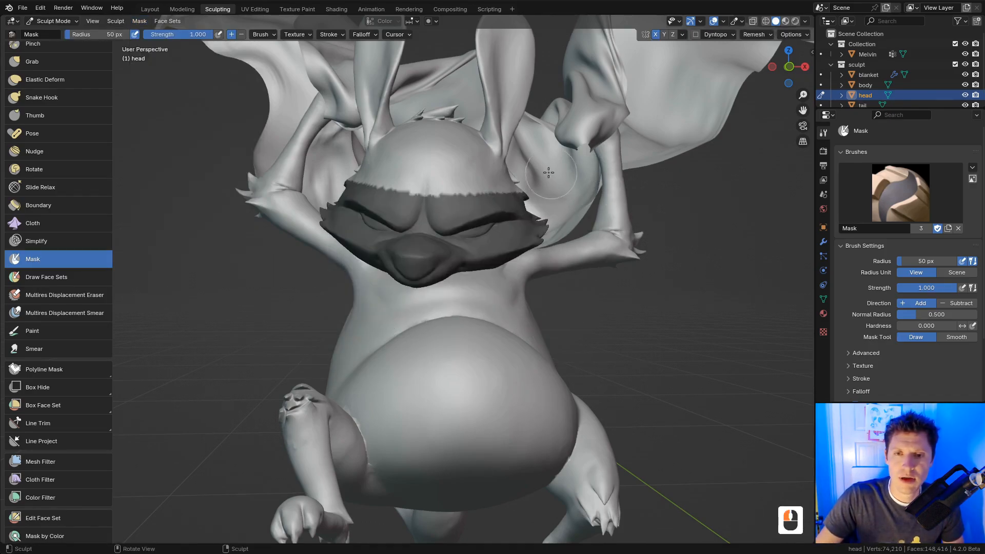
key("ctrl+z")
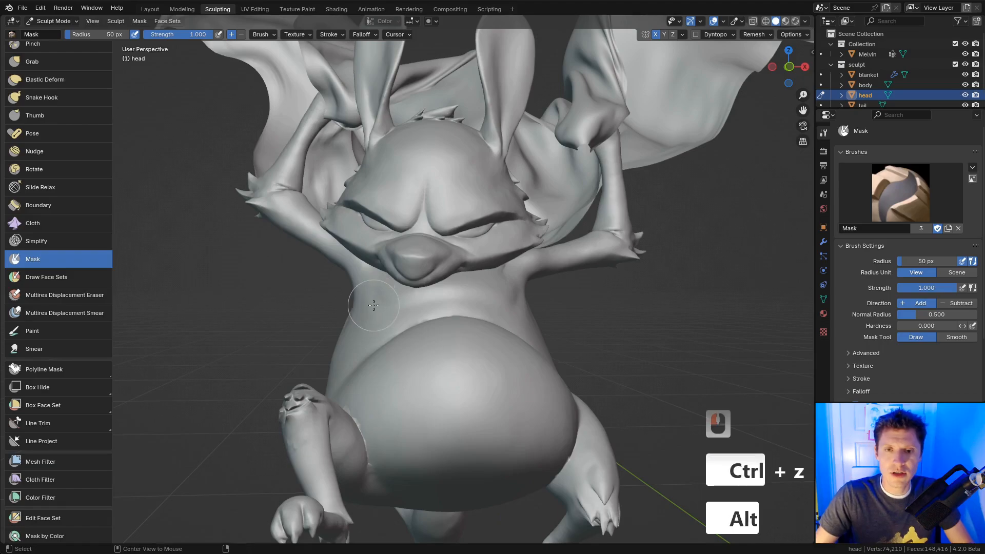
Switch sculpting to the body with its mask cleared, and mask its upper torso using the Lasso Mask tool
key("alt+q")
key("alt+m")
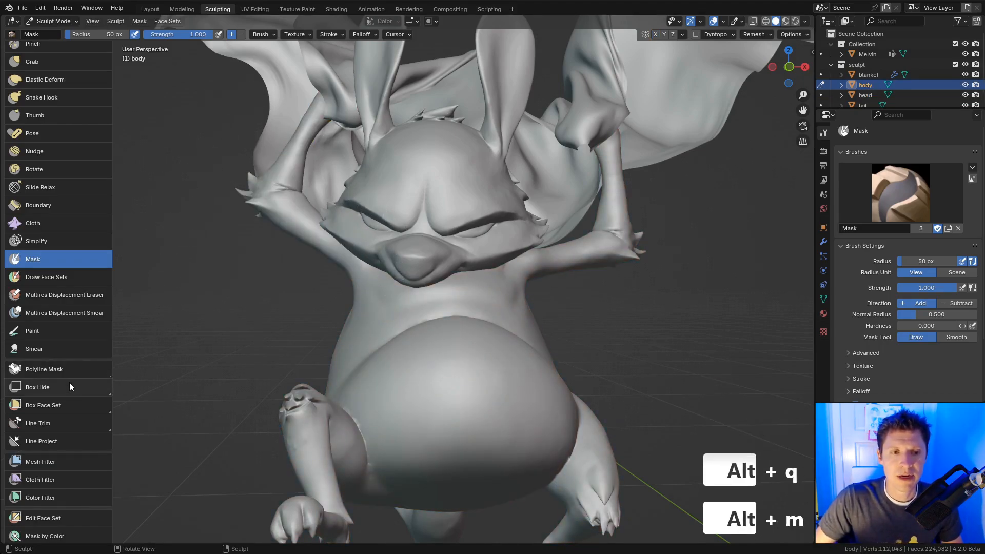
left_click_drag(72, 368, 60, 413)
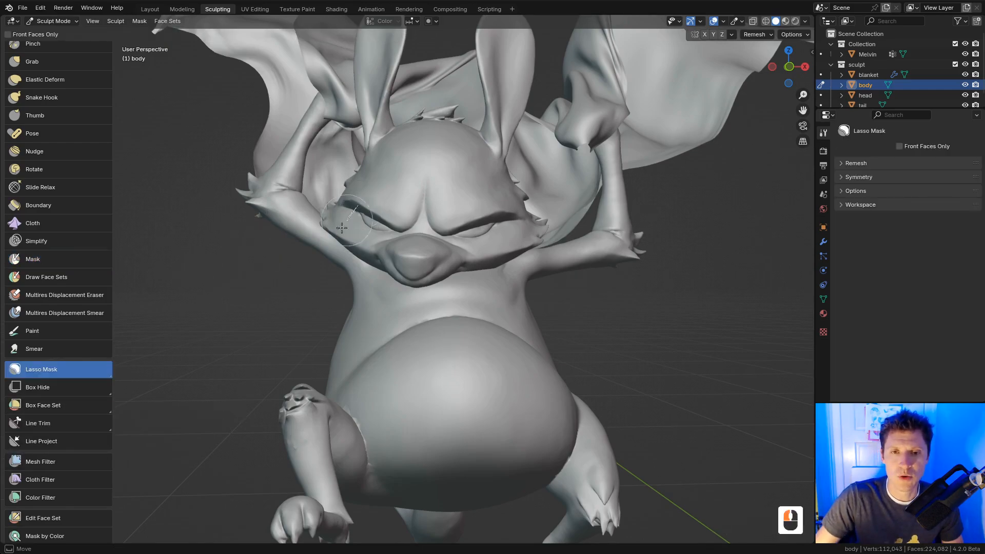
mouse_move(325, 310)
left_mouse_down()
mouse_move(338, 359)
mouse_move(474, 314)
mouse_move(577, 246)
mouse_move(427, 287)
left_mouse_up()
middle_click_drag(427, 288, 472, 280)
middle_click_drag(473, 280, 425, 297, "shift")
middle_click_drag(424, 297, 436, 289)
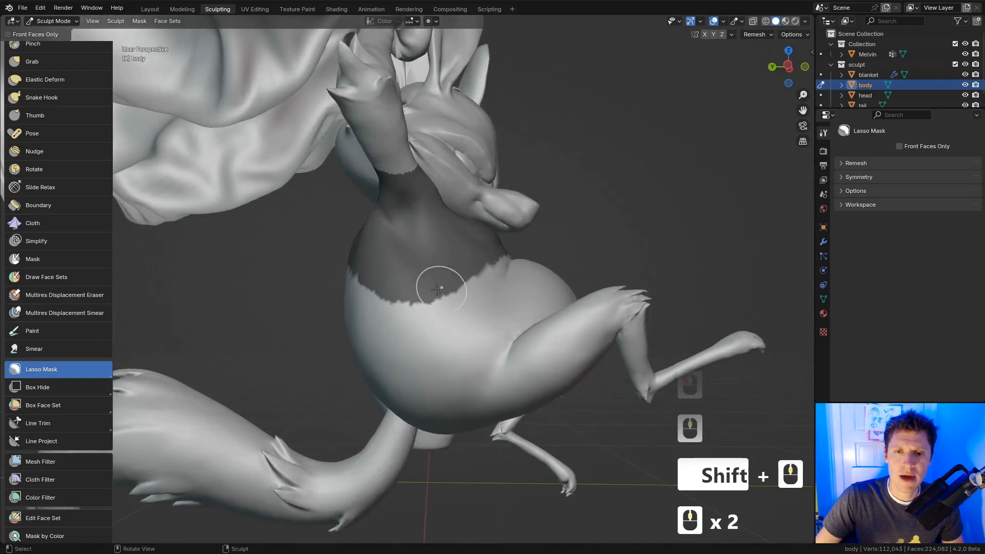
Extend the body's Lasso Mask down the back and around both sides of the upper torso
mouse_move(355, 373)
left_mouse_down()
mouse_move(319, 275)
mouse_move(484, 231)
left_mouse_up()
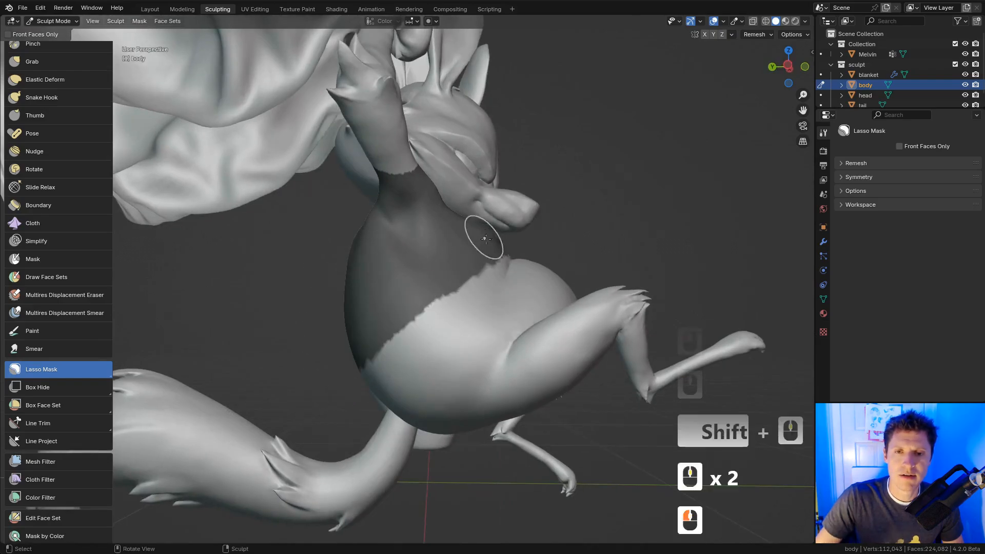
mouse_move(483, 231)
middle_mouse_down()
mouse_move(472, 272)
mouse_move(523, 290)
middle_mouse_up()
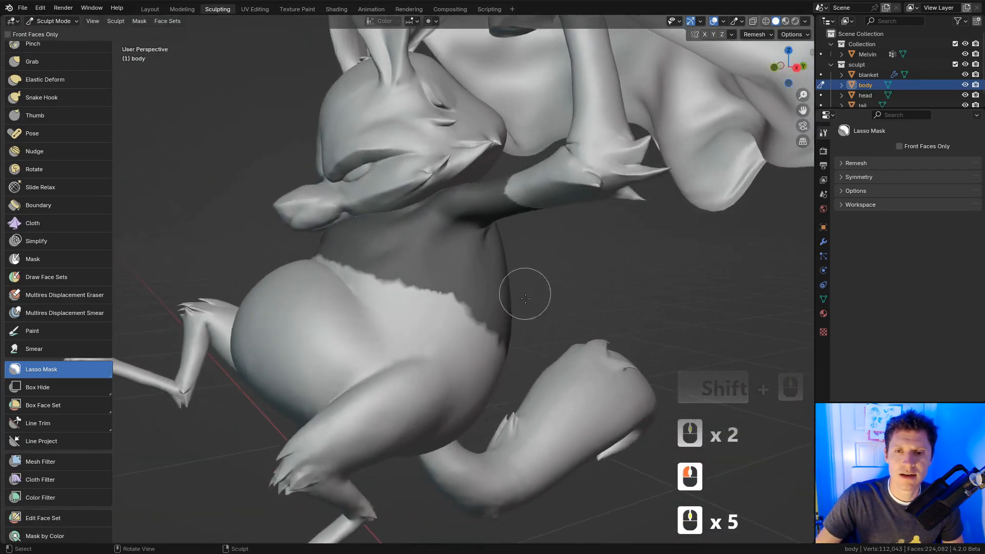
mouse_move(522, 336)
left_mouse_down()
mouse_move(425, 291)
mouse_move(521, 257)
left_mouse_up()
mouse_move(521, 257)
middle_mouse_down()
mouse_move(507, 252)
mouse_move(561, 246)
mouse_move(539, 263)
mouse_move(522, 254)
middle_mouse_up()
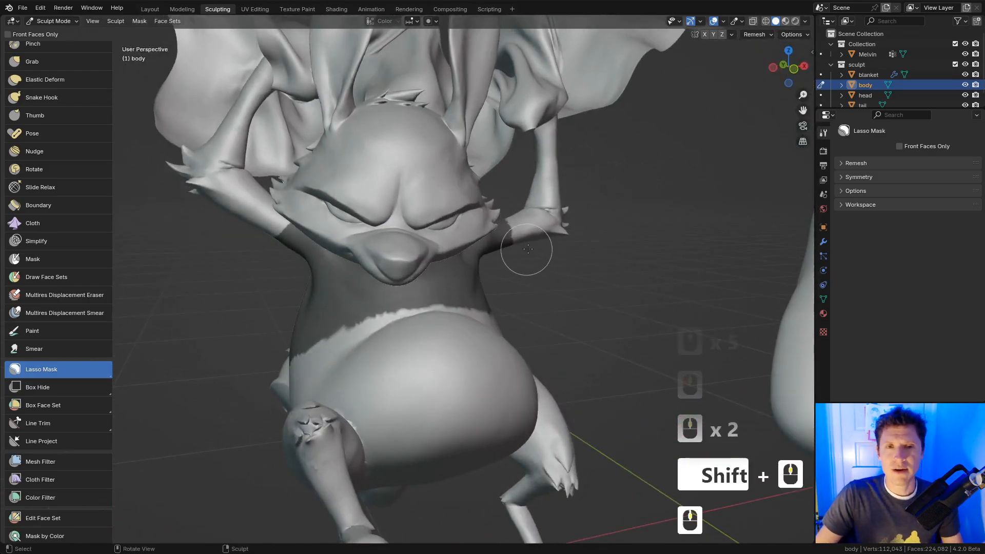
Extract the masked torso as a solid mesh with threshold 0.500, boundary loop, 4 smooth iterations and projection to the sculpt
left_click(137, 23)
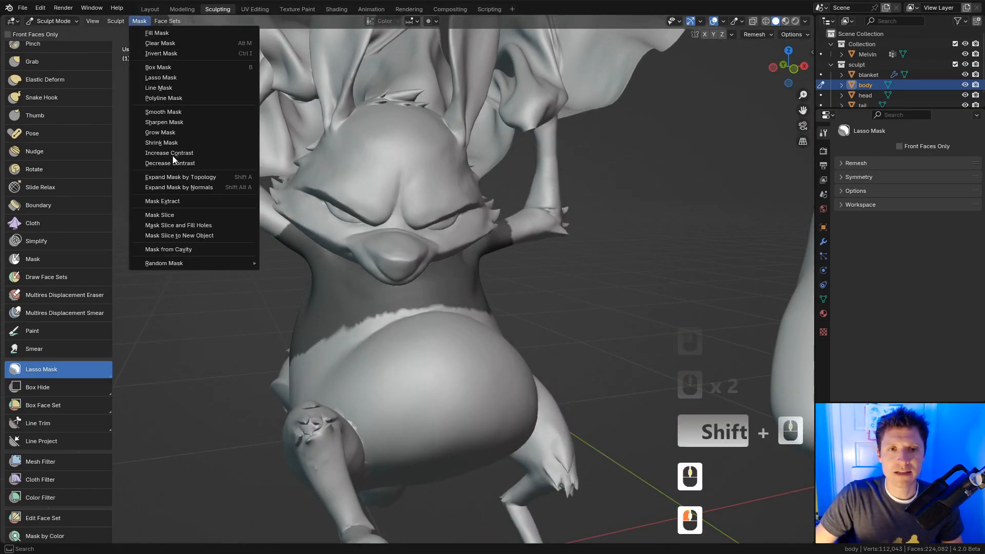
left_click(176, 201)
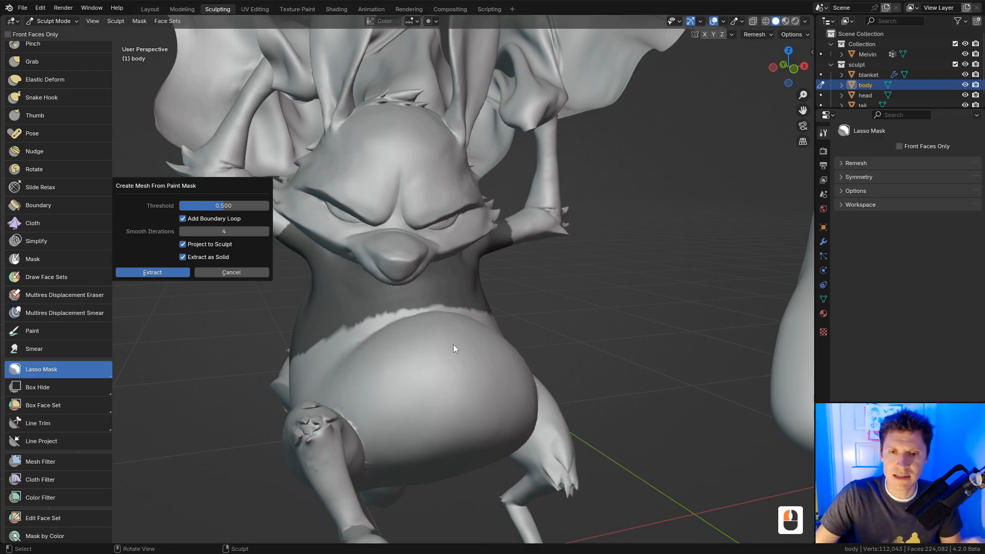
key("Return")
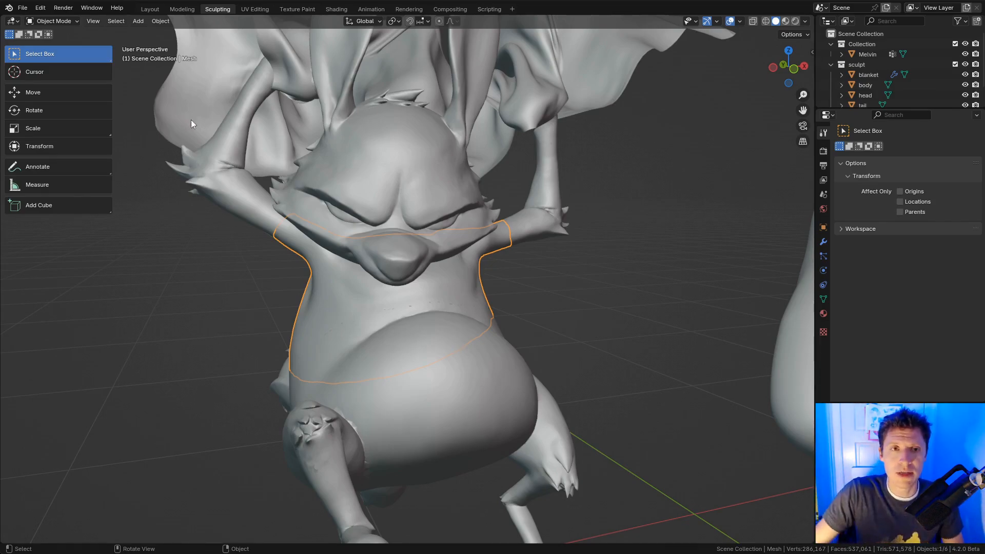
Put the extracted shirt mesh into Sculpt Mode and thicken it with the Mesh Filter set to Inflate at strength 1.000
double_click(305, 288)
left_click(51, 21)
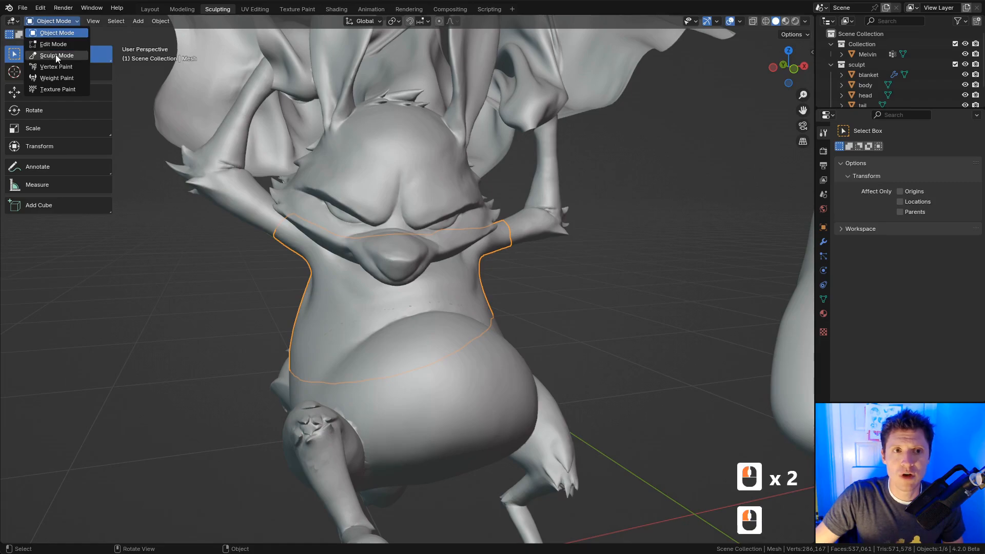
left_click(57, 55)
scroll(88, 308, "down", 3)
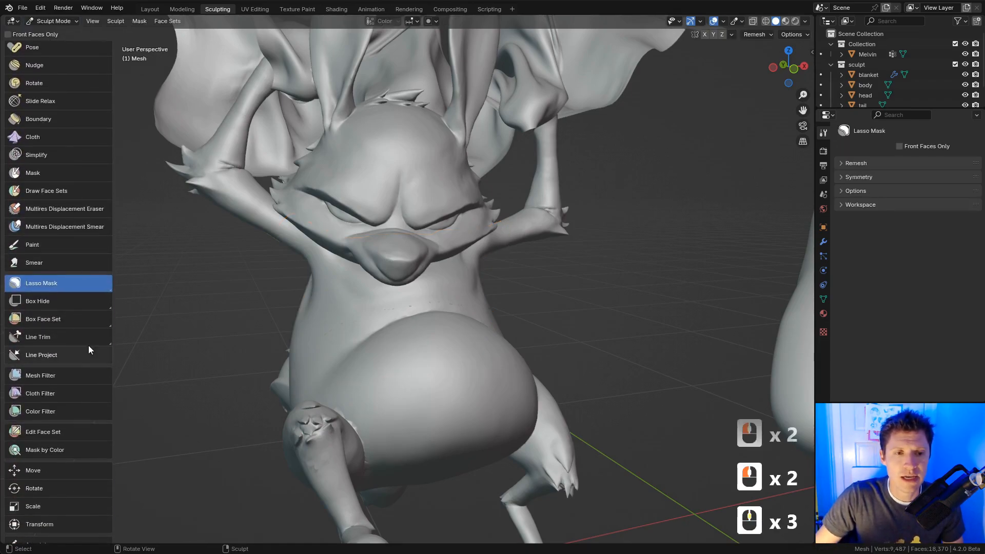
left_click(65, 375)
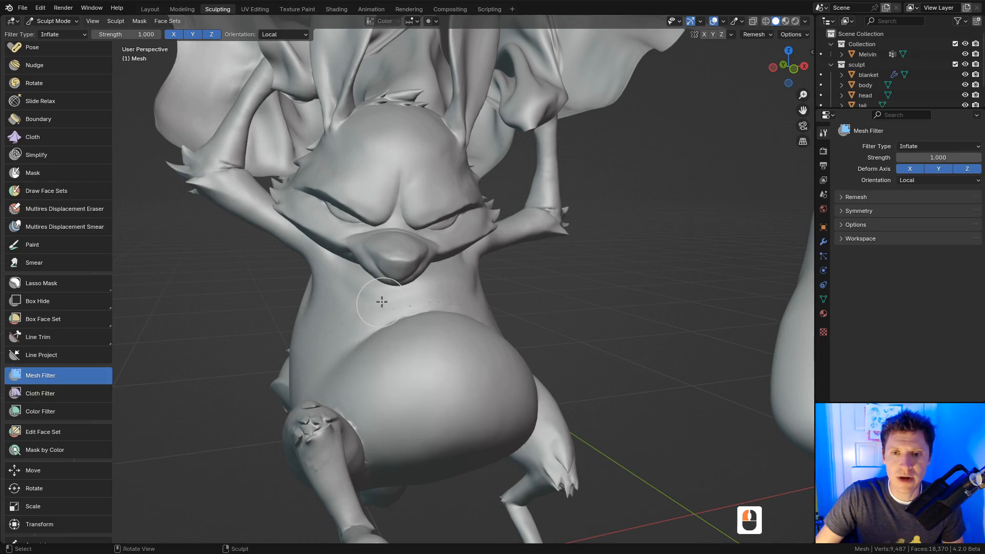
left_click_drag(380, 301, 391, 301)
middle_click_drag(456, 280, 271, 204)
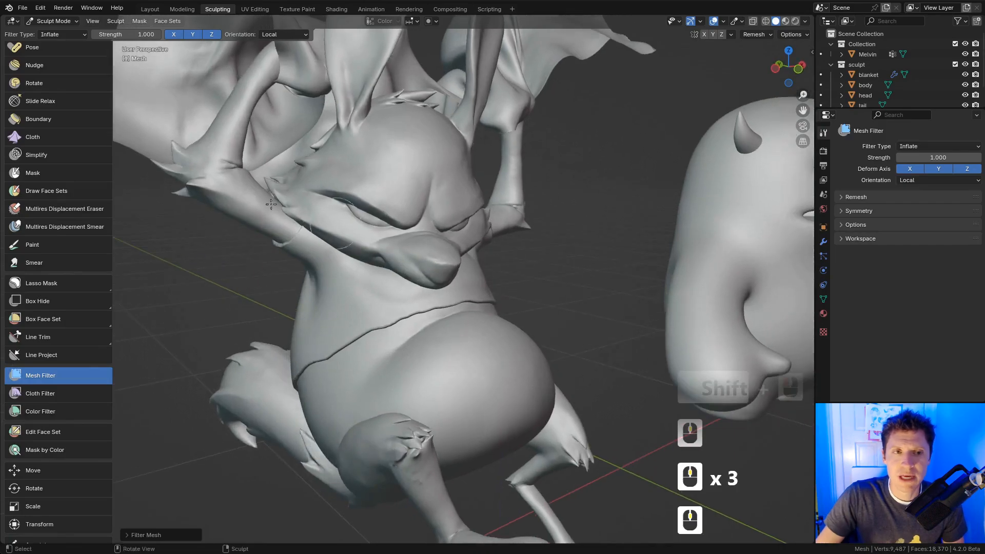
Sculpt wrinkles into the side and back of the shirt using the Cloth brush at 122 px radius
left_click(32, 136)
middle_click_drag(329, 268, 304, 307, "ctrl")
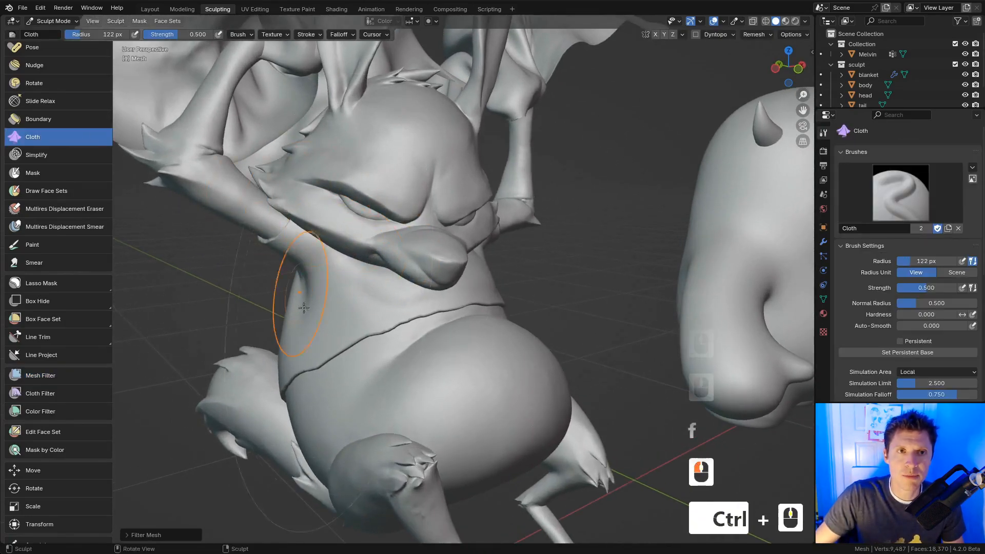
left_click(325, 308)
left_click(329, 308)
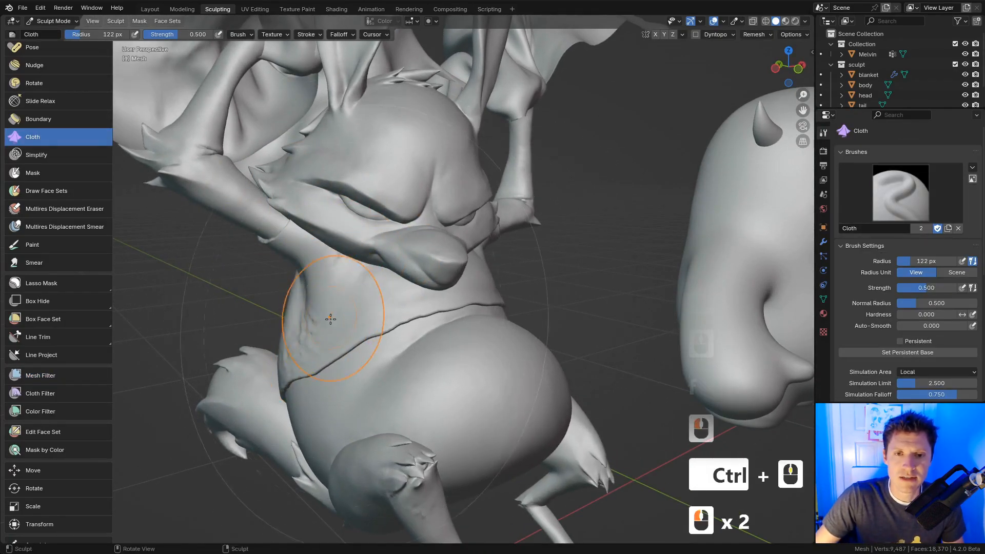
left_click(352, 286)
middle_click_drag(352, 285, 398, 284)
left_click_drag(360, 288, 345, 303)
middle_click_drag(346, 300, 404, 288)
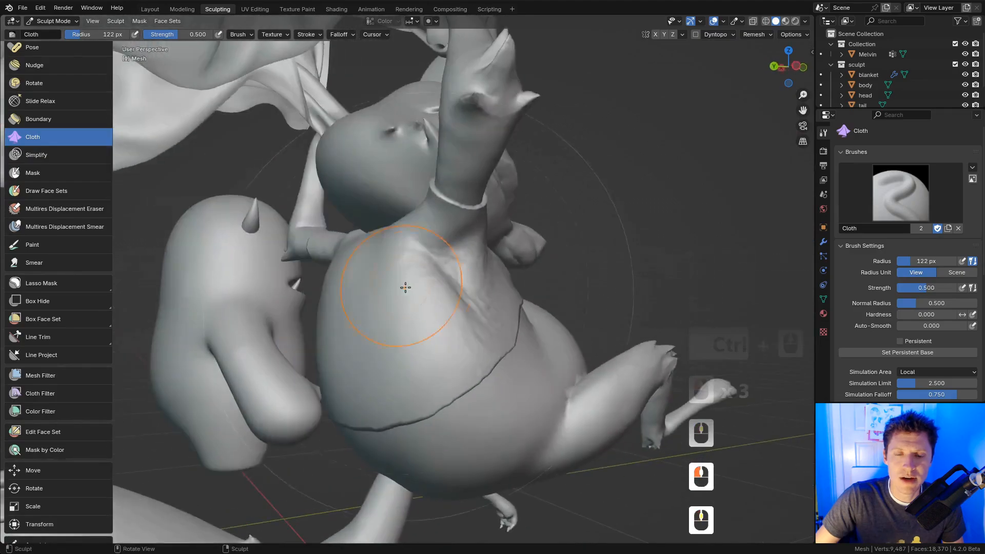
mouse_move(404, 288)
left_mouse_down()
mouse_move(392, 256)
mouse_move(401, 344)
left_mouse_up()
Reduce the Cloth brush radius to 67 px and add finer folds to the back of the shirt
key("f")
left_click(364, 261)
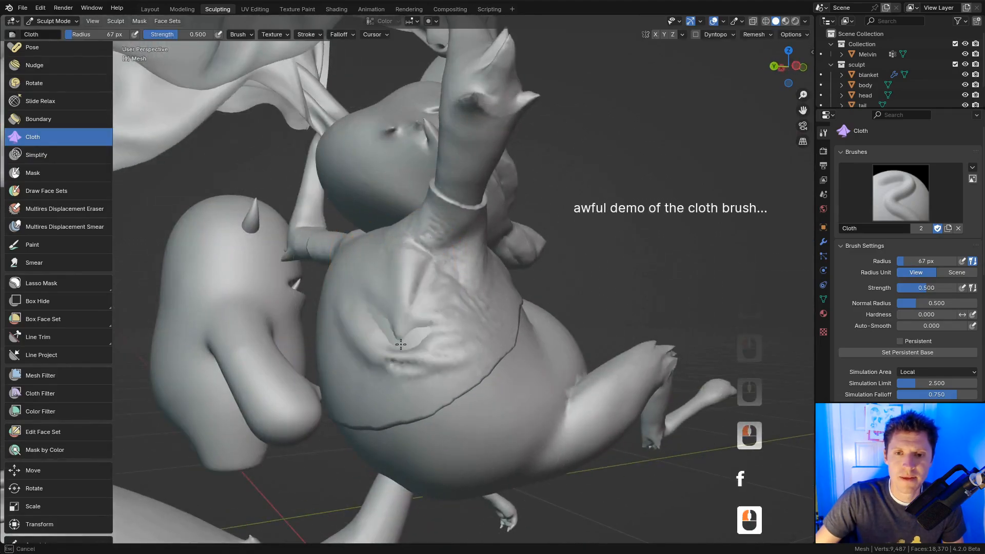
middle_click_drag(609, 194, 614, 209, "ctrl")
middle_click_drag(623, 211, 530, 252)
middle_click_drag(530, 252, 523, 245, "ctrl")
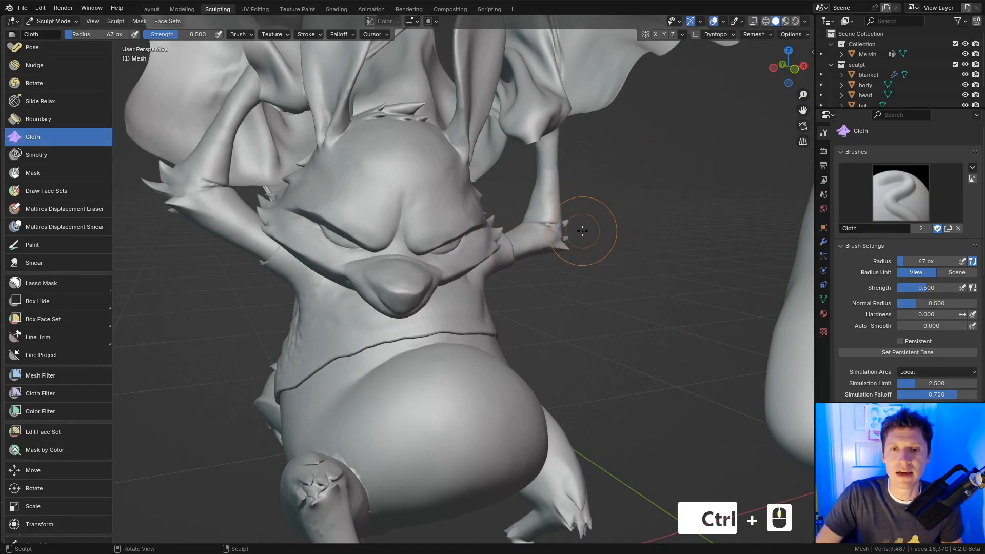
middle_click_drag(582, 230, 580, 237, "ctrl")
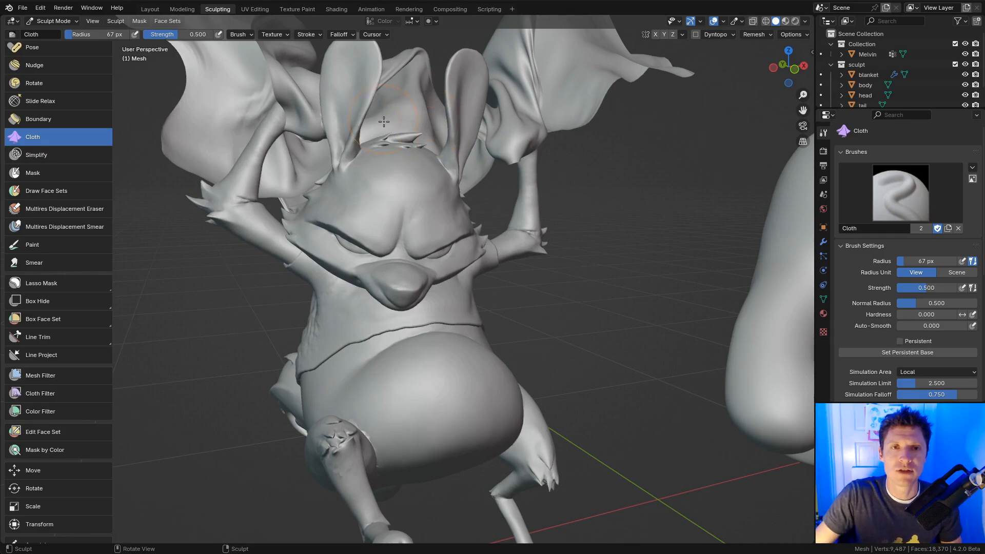
Switch sculpting to the body, clear its mask, and mask one raised arm from the hand using Expand Mask by Topology
left_click(139, 21)
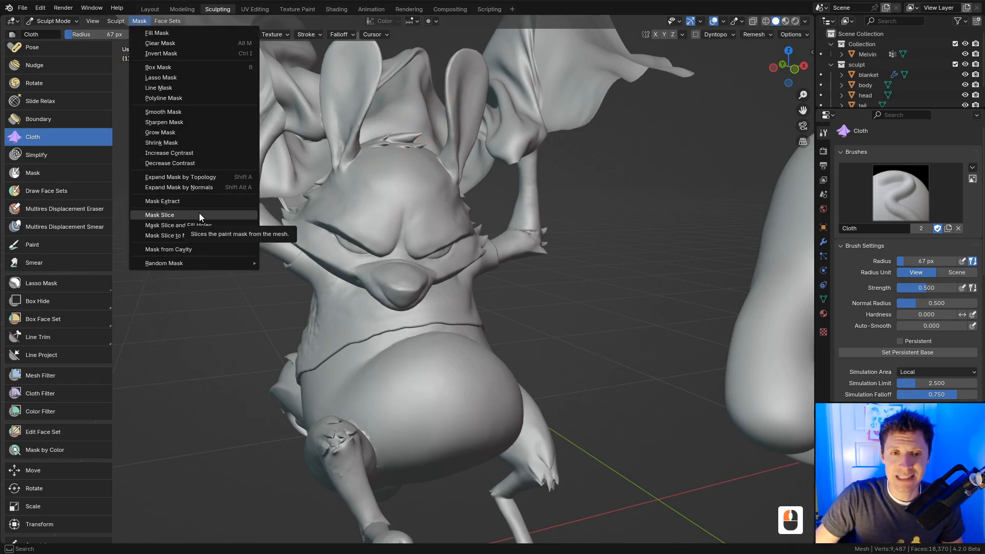
middle_click_drag(272, 203, 291, 216)
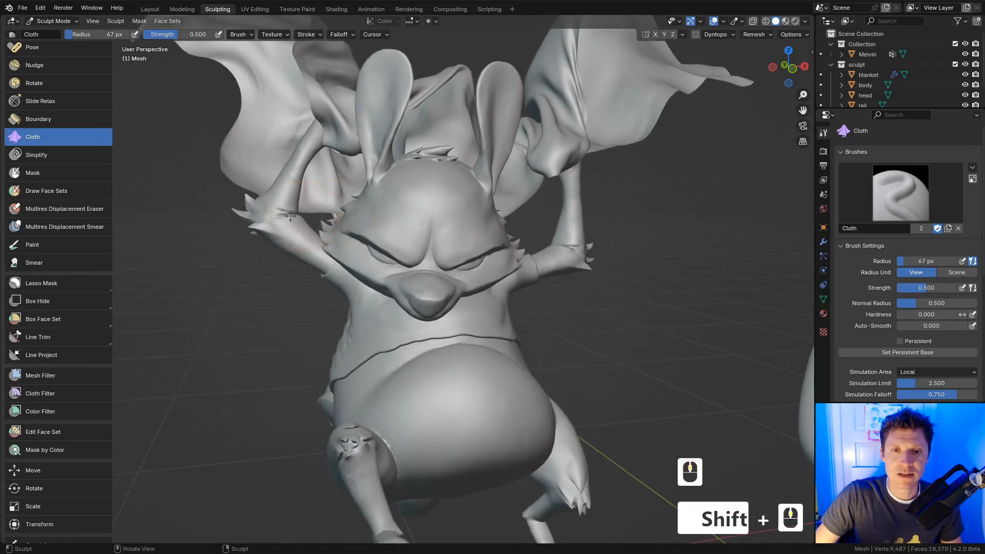
key("alt+q")
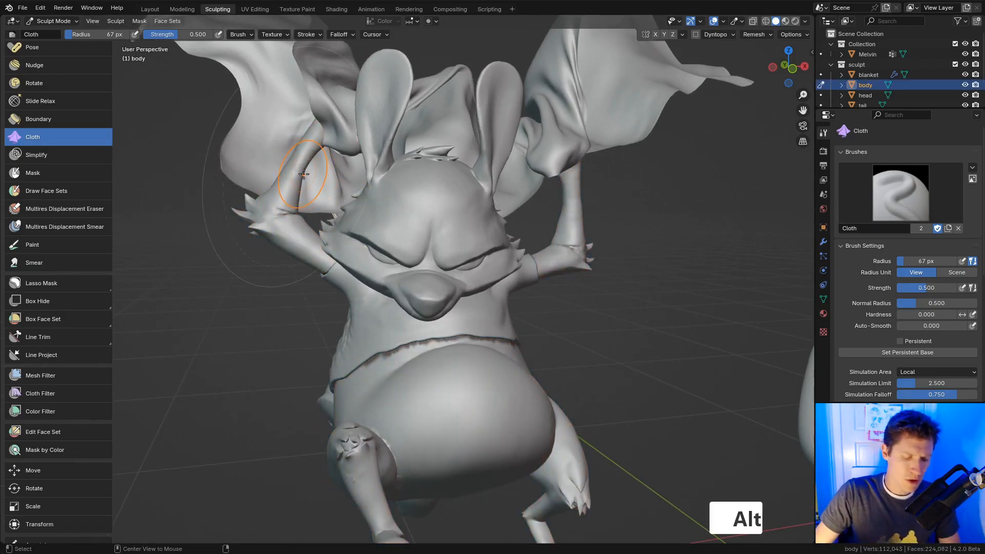
key("alt+m")
middle_click_drag(304, 174, 390, 157, "shift")
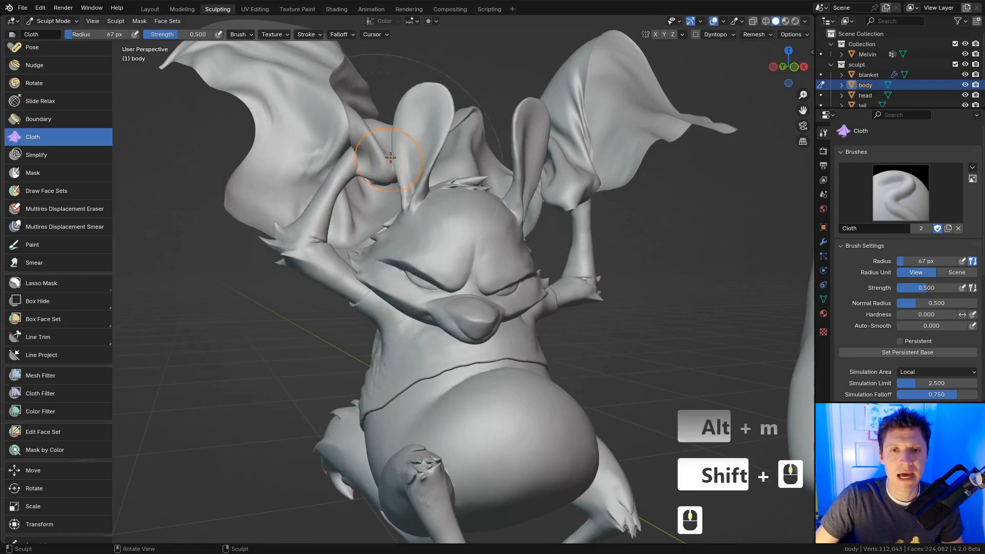
key("a")
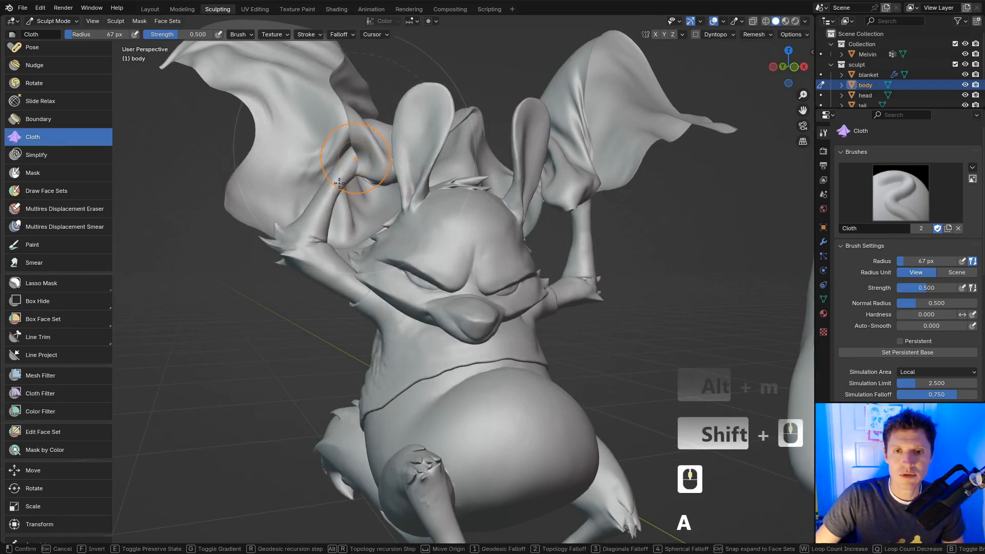
left_click(359, 295)
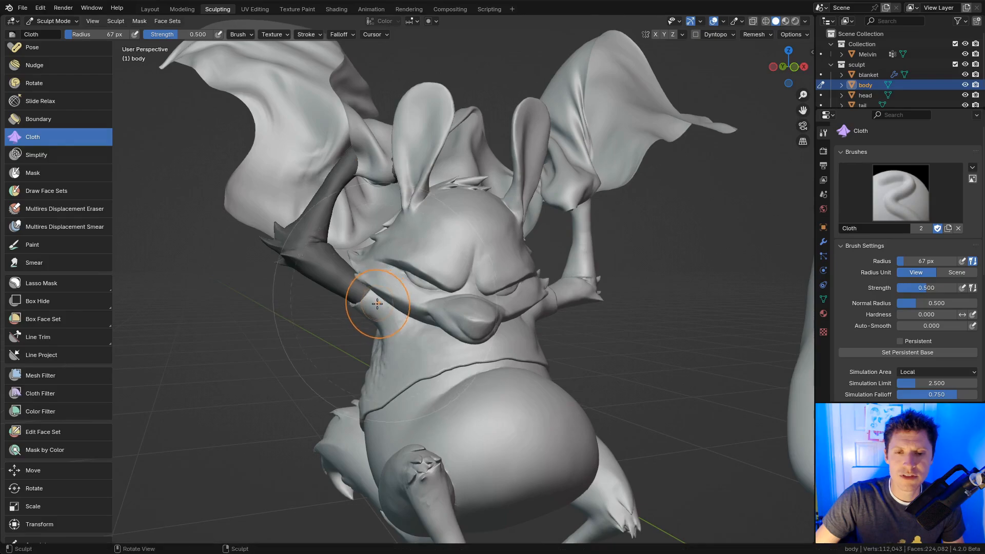
Try Mask Slice on the masked arm, then undo it
middle_click_drag(416, 243, 414, 264, "ctrl")
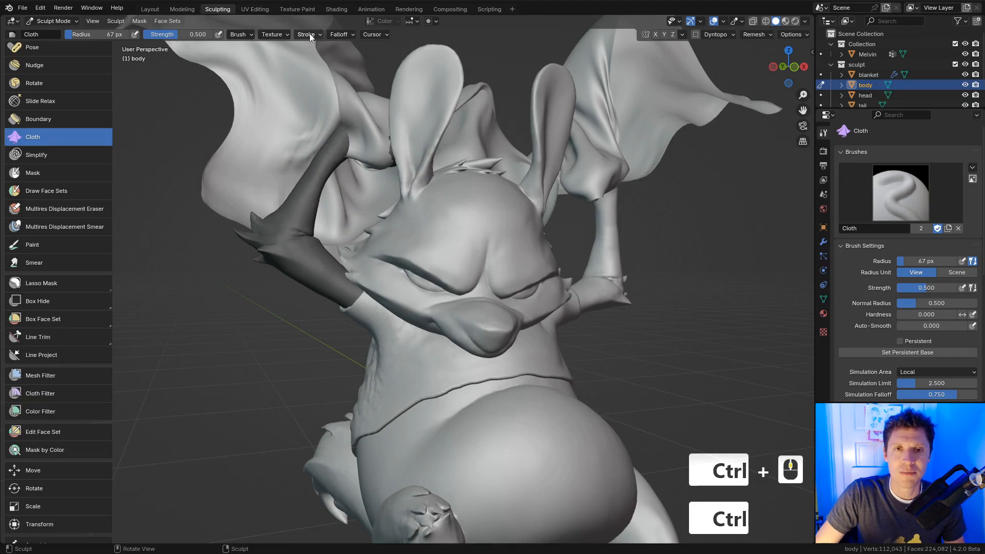
left_click(138, 21)
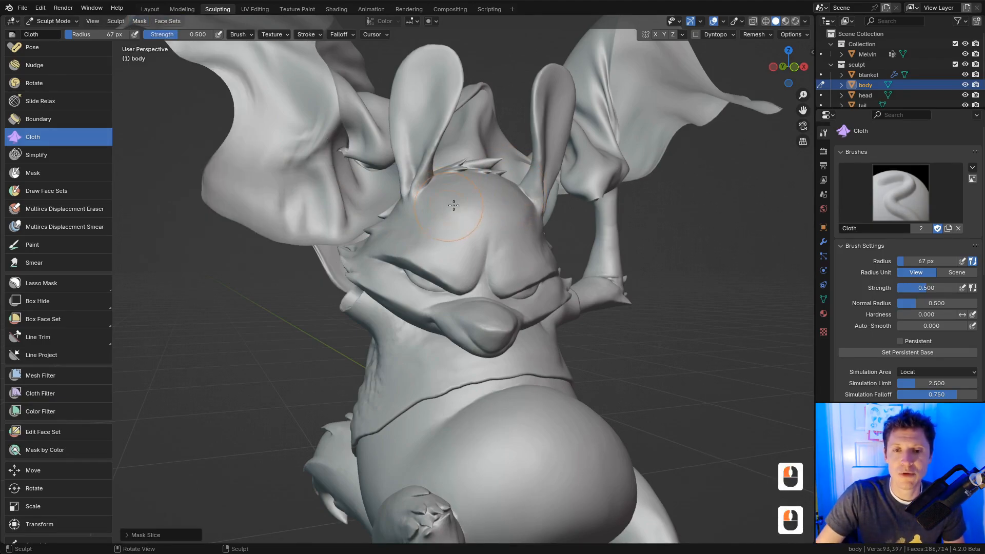
middle_click_drag(454, 207, 492, 193)
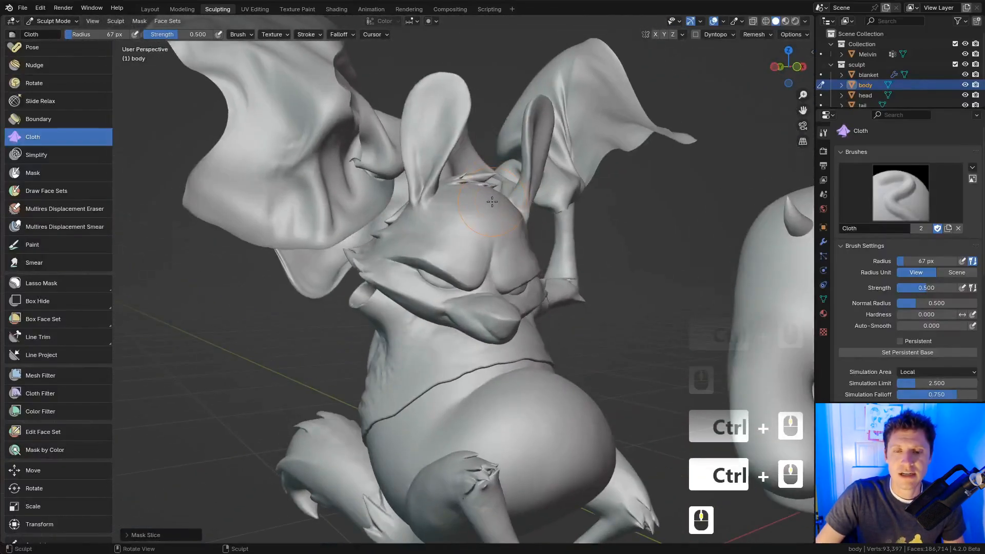
key("ctrl+z")
Try Mask Slice and Fill Holes on the masked arm, inspect the cut at the shoulder, and undo it
left_click(139, 20)
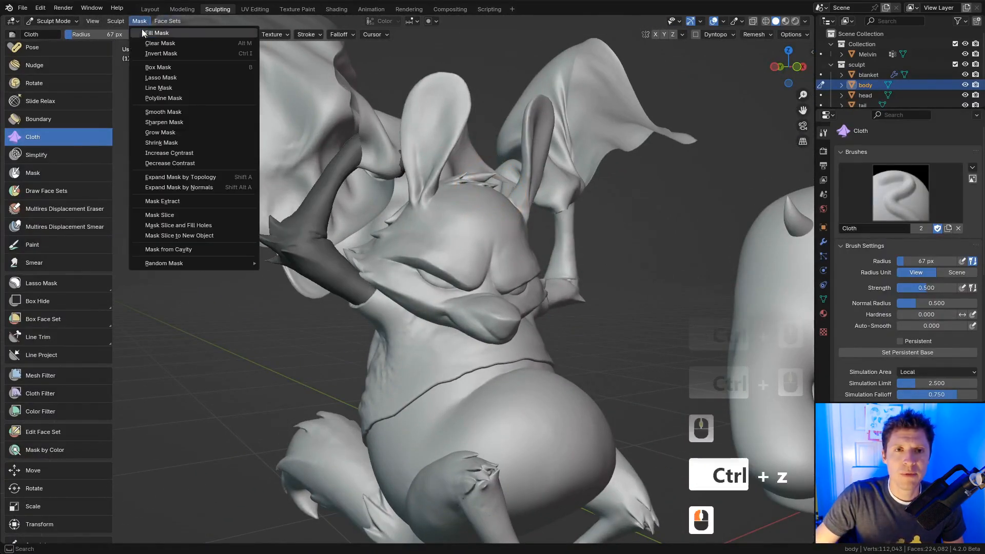
left_click(179, 226)
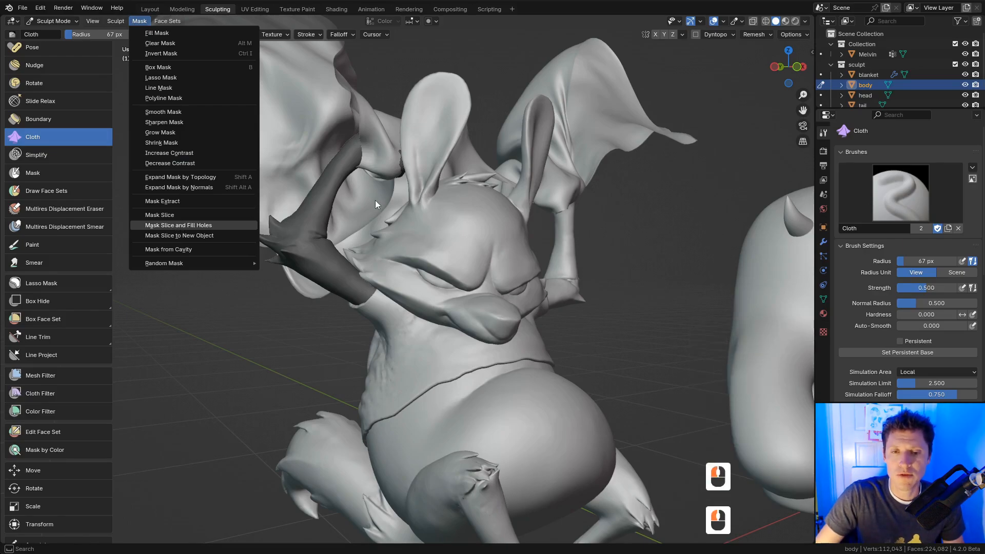
middle_click_drag(375, 201, 436, 277)
mouse_move(436, 277)
middle_mouse_down("ctrl")
mouse_move(426, 257)
mouse_move(464, 302)
mouse_move(439, 350)
middle_mouse_up("ctrl")
mouse_move(446, 308)
middle_mouse_down()
mouse_move(487, 250)
mouse_move(397, 211)
mouse_move(413, 211)
middle_mouse_up()
key("ctrl+z")
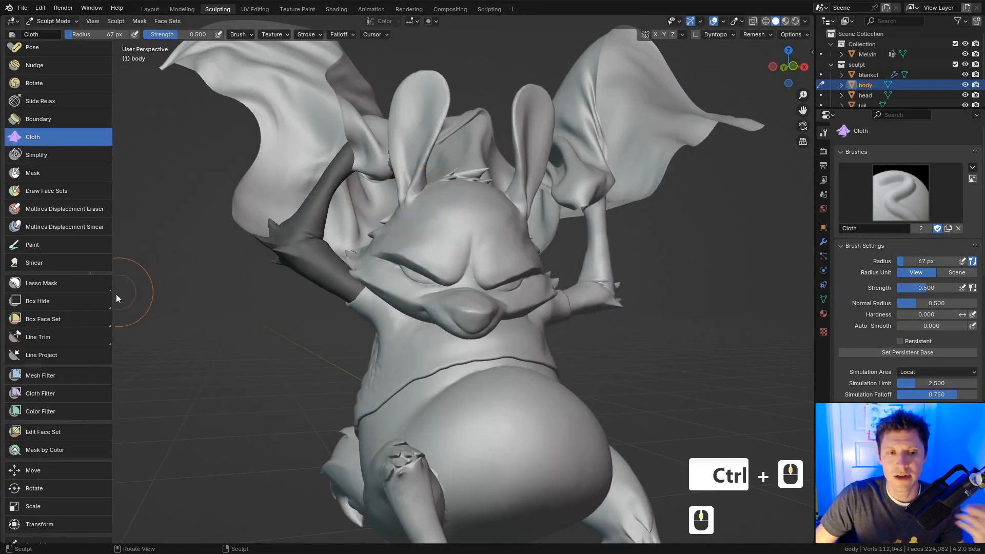
Activate the Box Trim tool and separate the masked arm from the body with Mask Slice to New Object
mouse_move(61, 337)
left_mouse_down()
mouse_move(53, 376)
mouse_move(53, 361)
left_mouse_up()
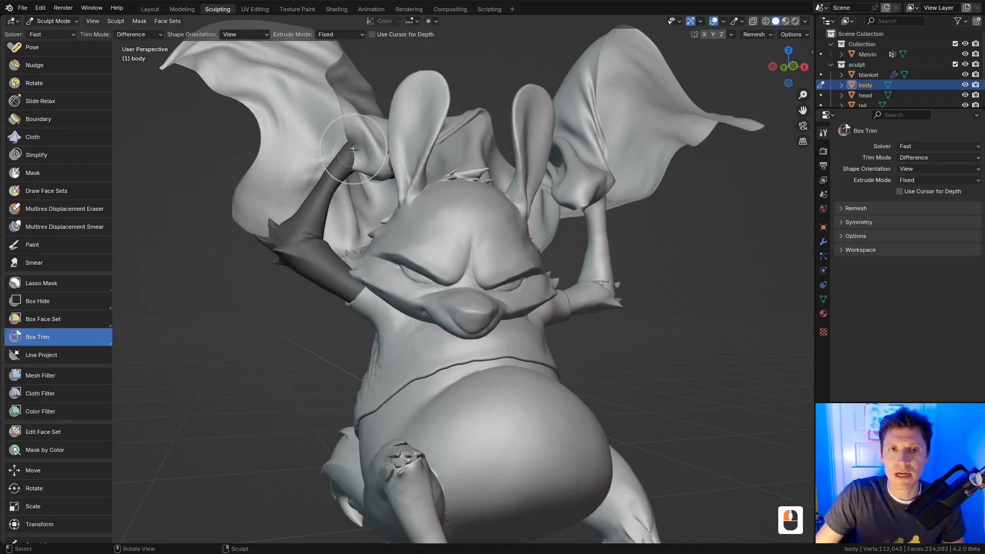
left_click(137, 22)
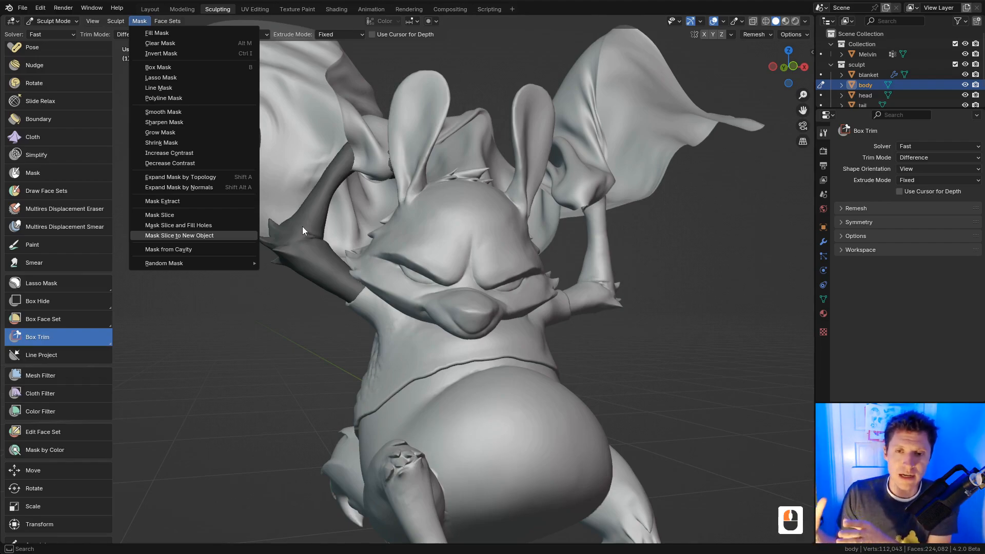
key("Return")
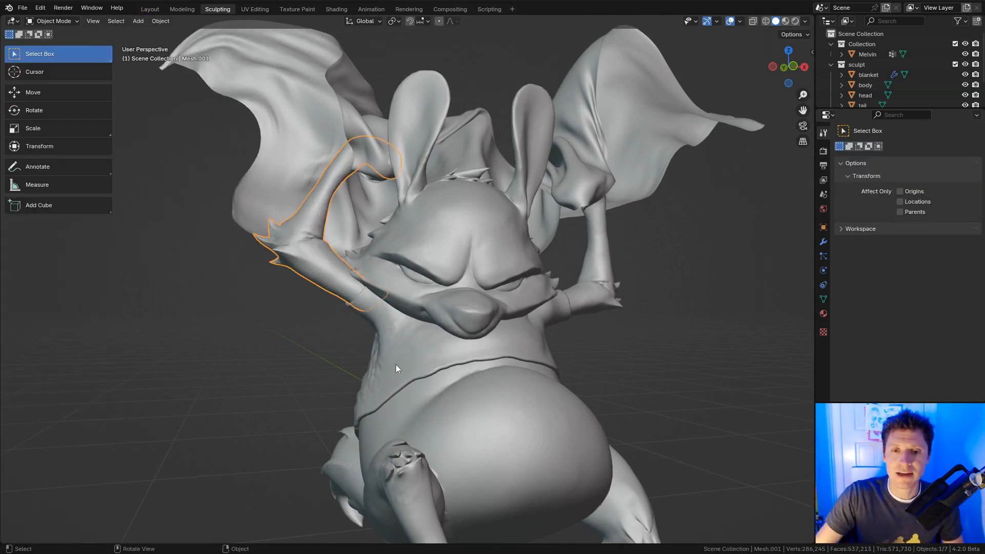
Enter Sculpt Mode on the separated arm, then switch the sculpt target to the head and back to the arm
key("alt+q")
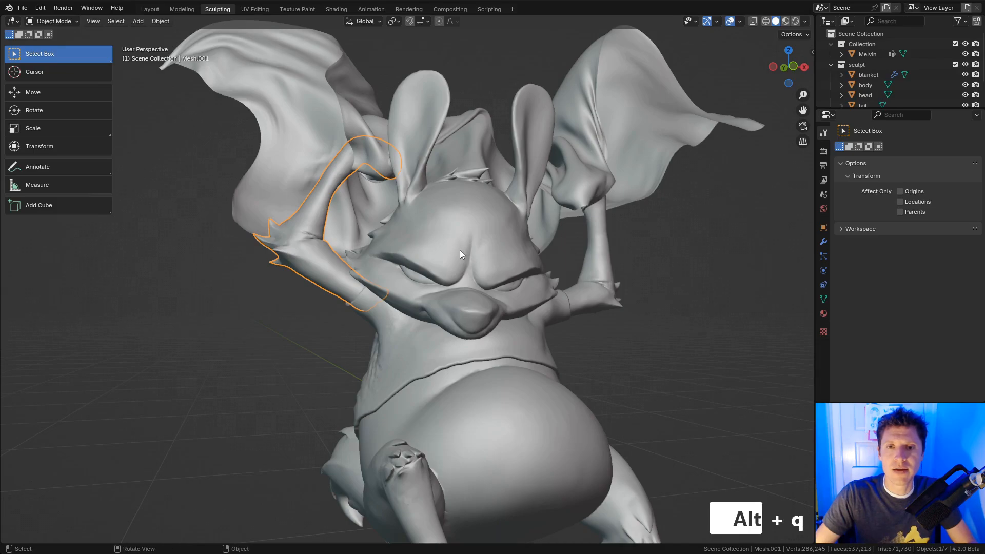
left_click(53, 21)
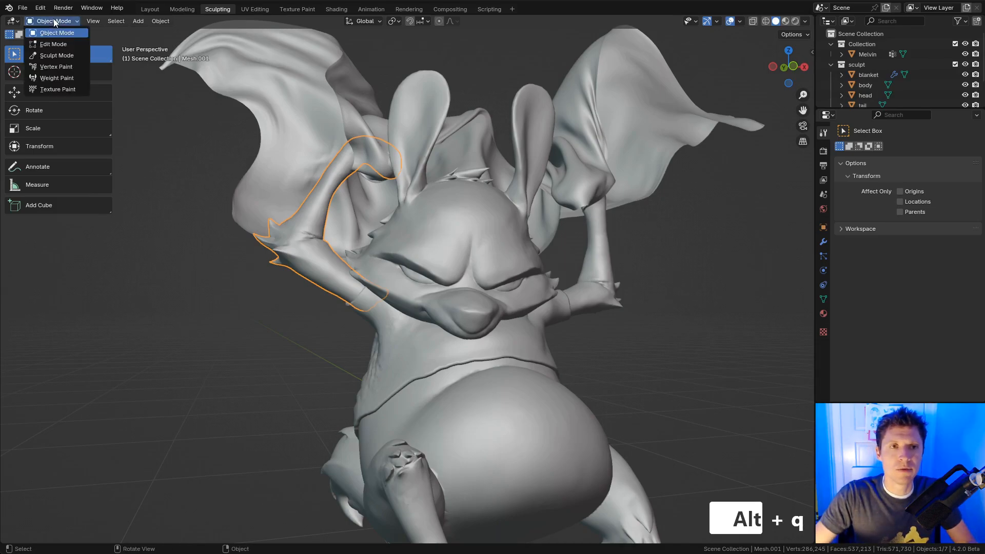
left_click(57, 54)
key("alt+q")
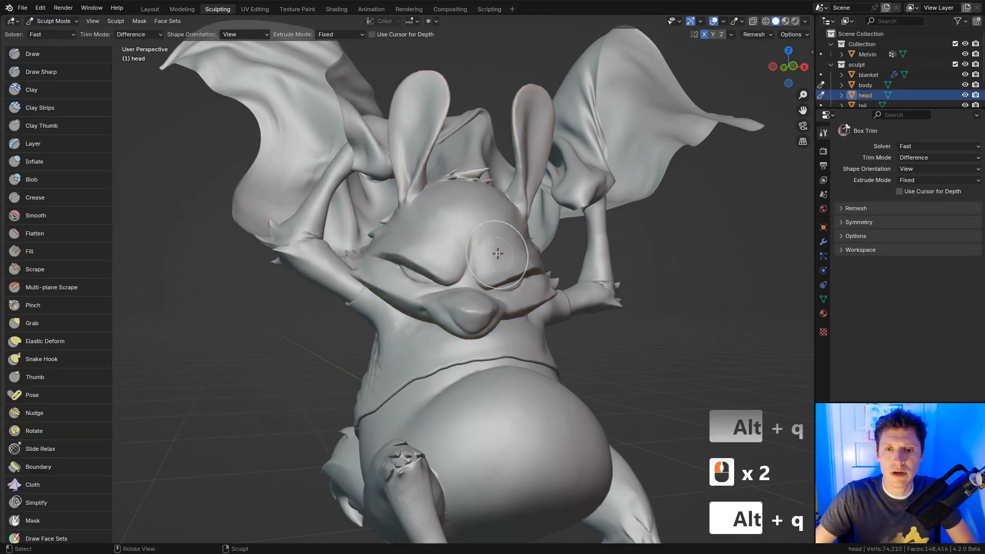
key("alt+q")
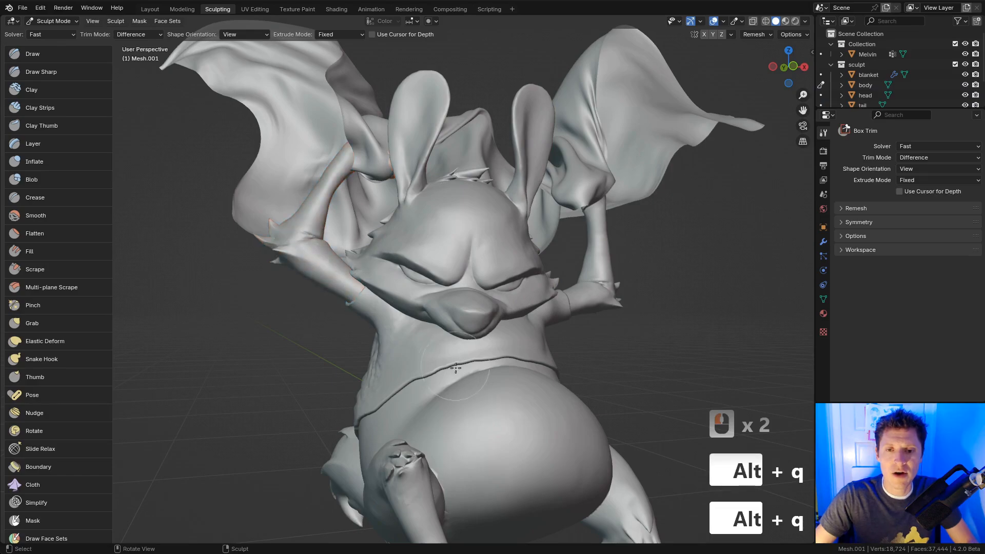
Switch the sculpt target from the separated arm to the body, the head, and back to the arm
key("alt+q")
middle_click_drag(463, 378, 471, 324)
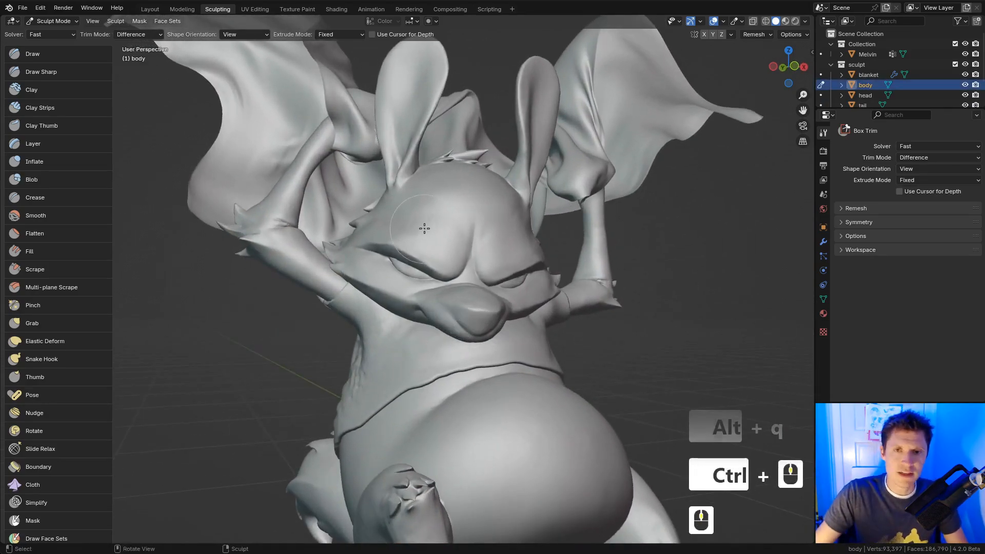
key("alt+q")
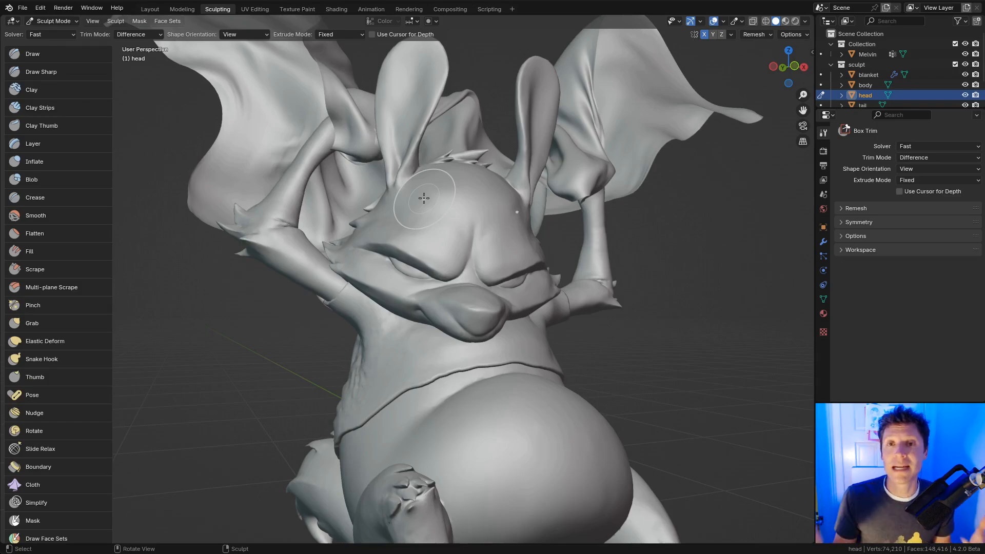
middle_click_drag(439, 225, 518, 272)
middle_click_drag(364, 269, 405, 273)
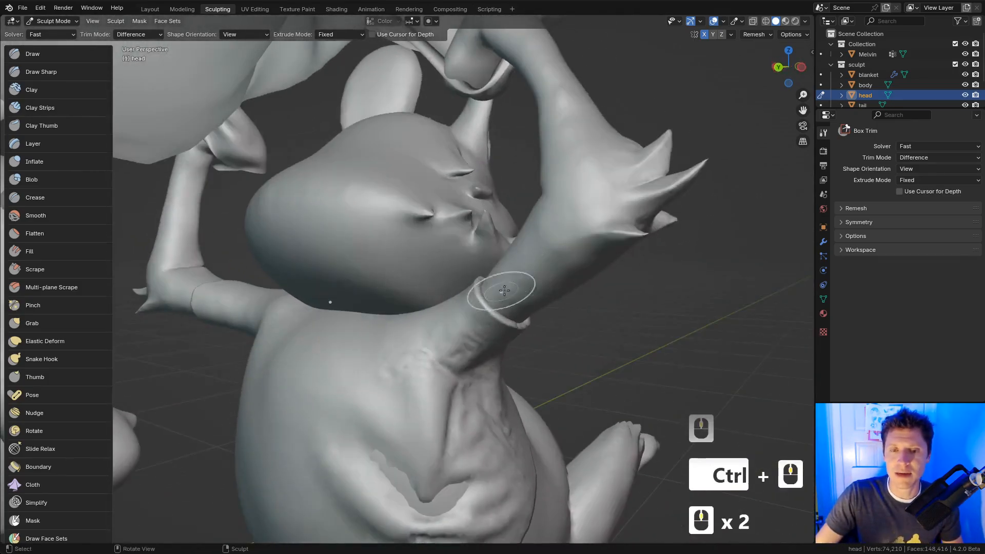
middle_click_drag(513, 286, 429, 298)
middle_click_drag(511, 294, 466, 313, "ctrl")
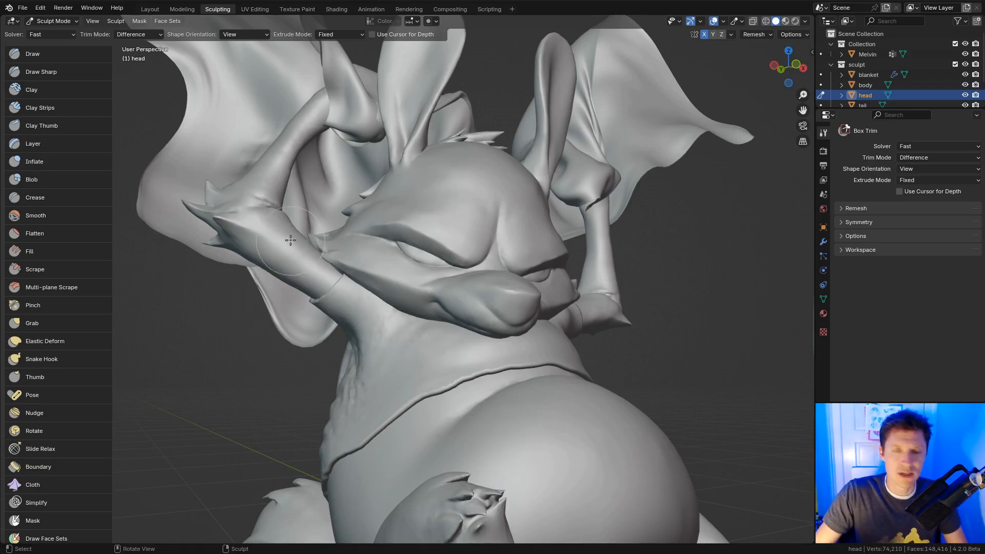
key("alt+q")
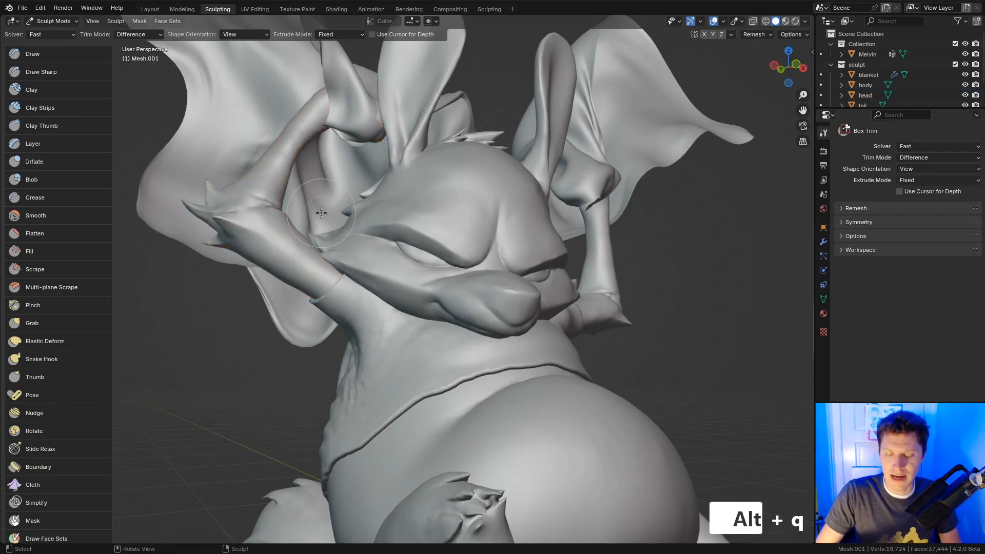
Isolate the separated arm in Local View, inspect it, and return to the full scene
key("slash")
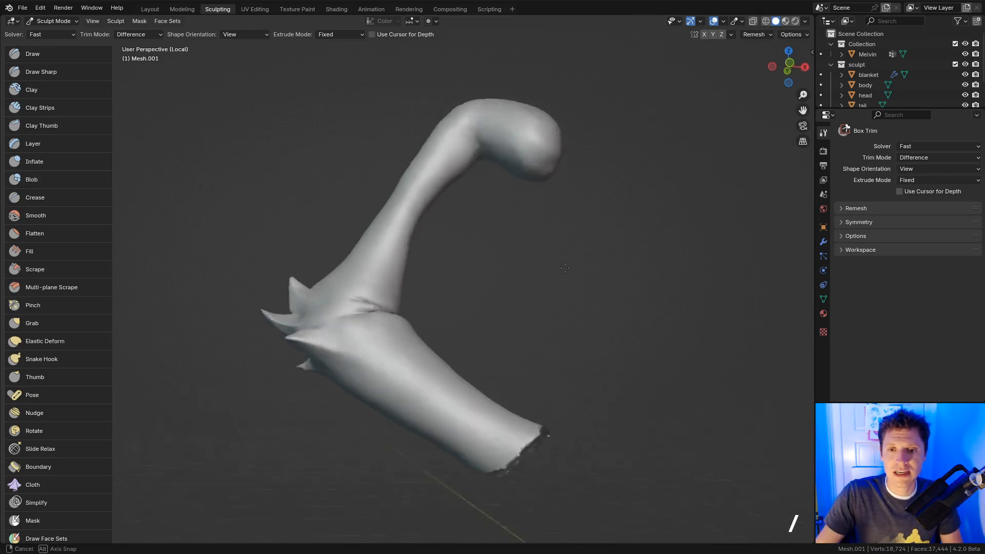
middle_click_drag(564, 267, 510, 258)
mouse_move(510, 258)
middle_mouse_down("ctrl")
mouse_move(530, 267)
mouse_move(538, 231)
middle_mouse_up("ctrl")
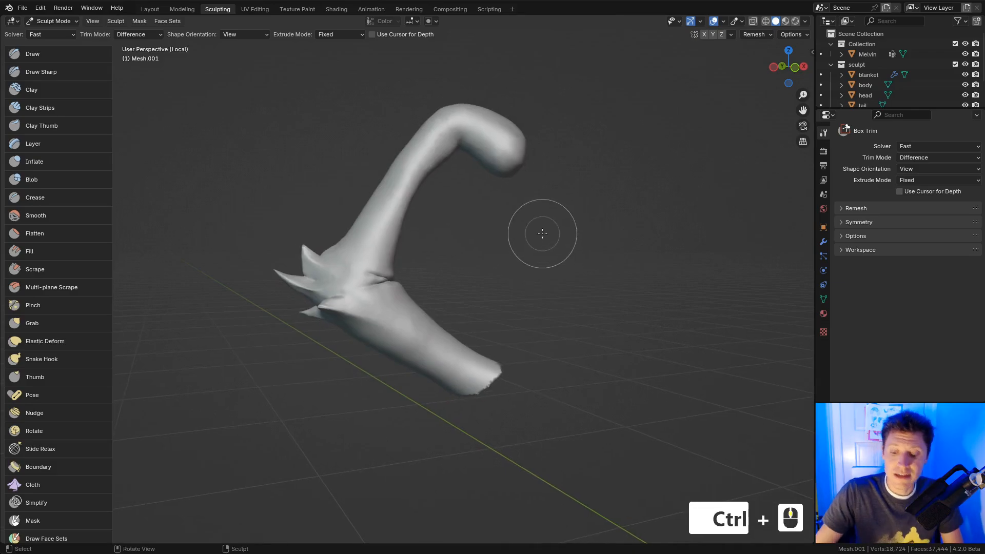
key("KP_Divide")
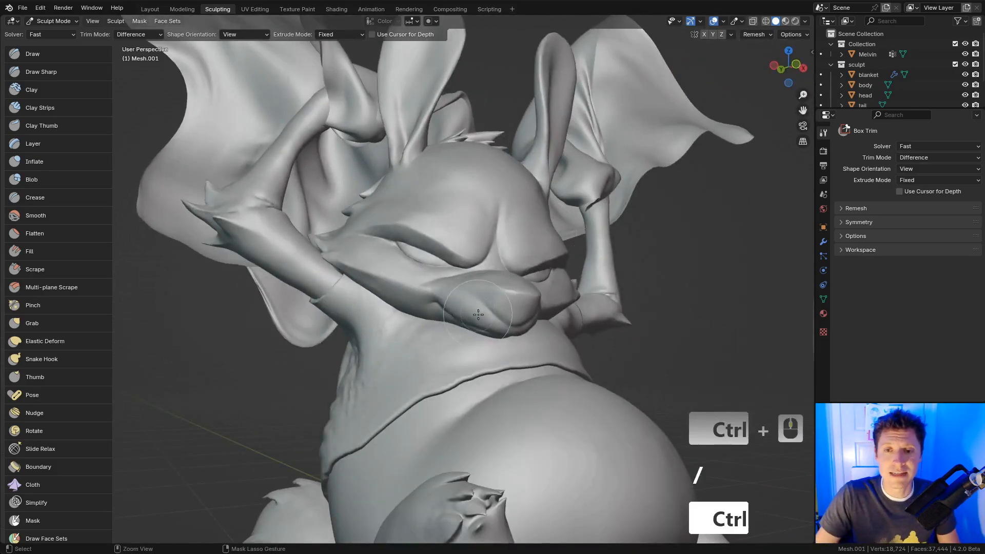
Create a Mask from Cavity on the separated arm and examine the creases around the elbow spikes
middle_click_drag(542, 234, 393, 263, "ctrl")
left_click(139, 21)
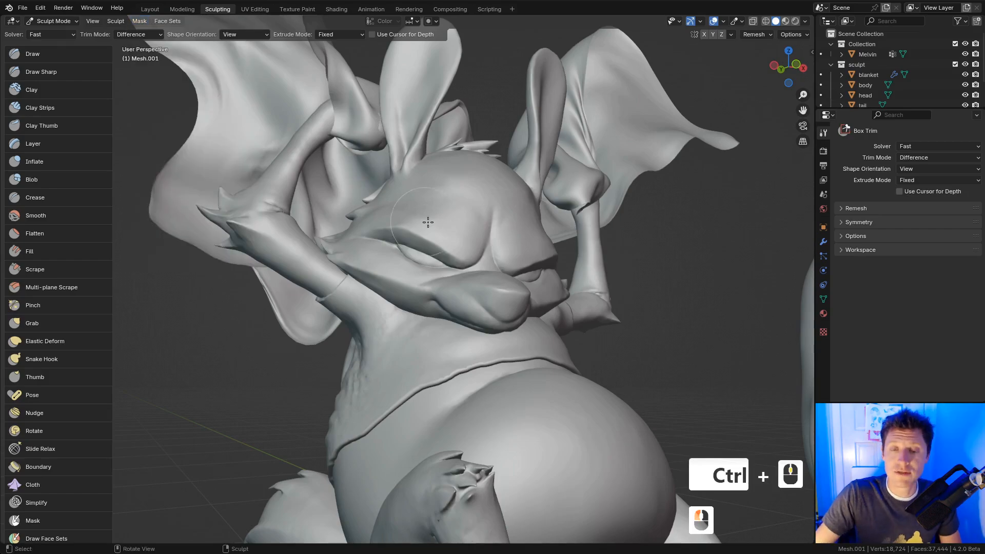
middle_click_drag(429, 222, 472, 263)
scroll(396, 285, "up", 4)
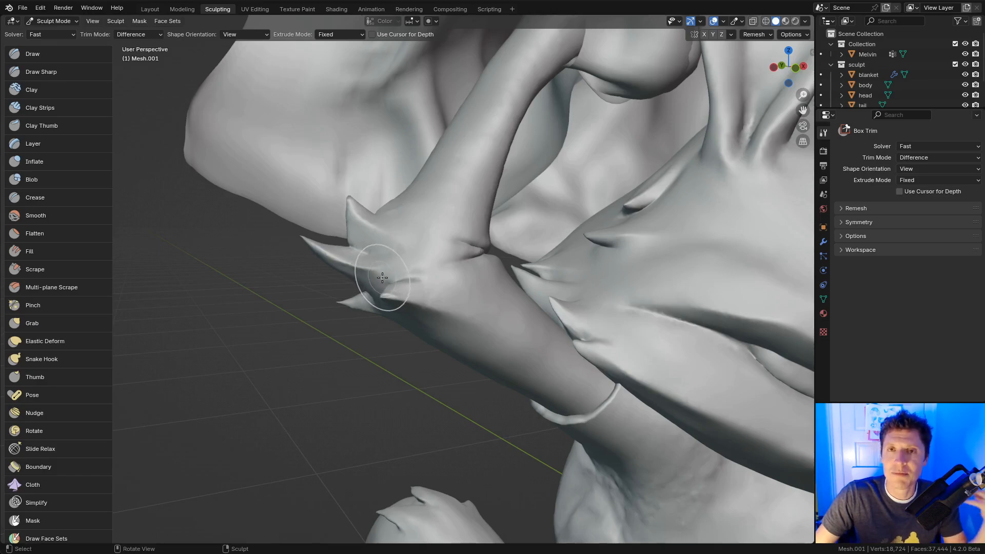
left_click(139, 21)
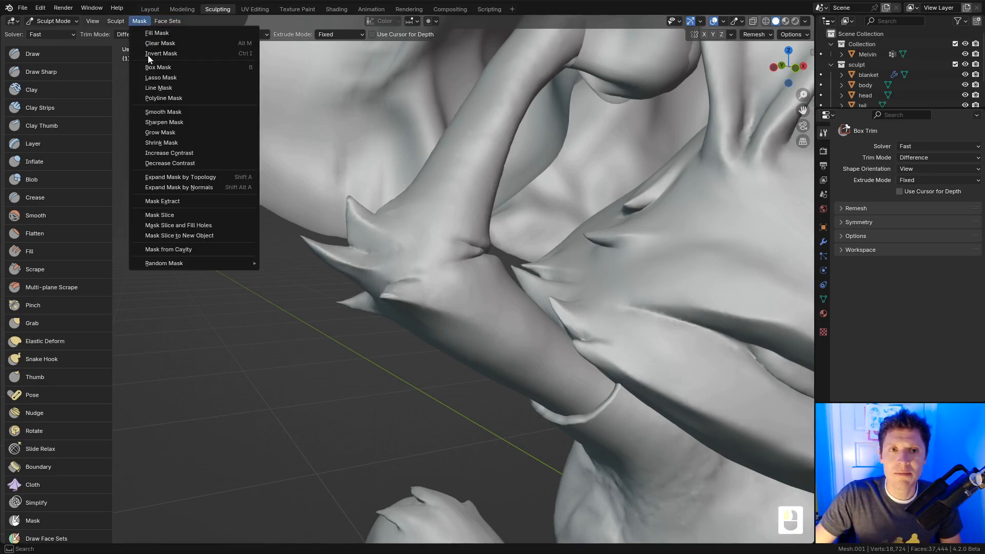
left_click(188, 249)
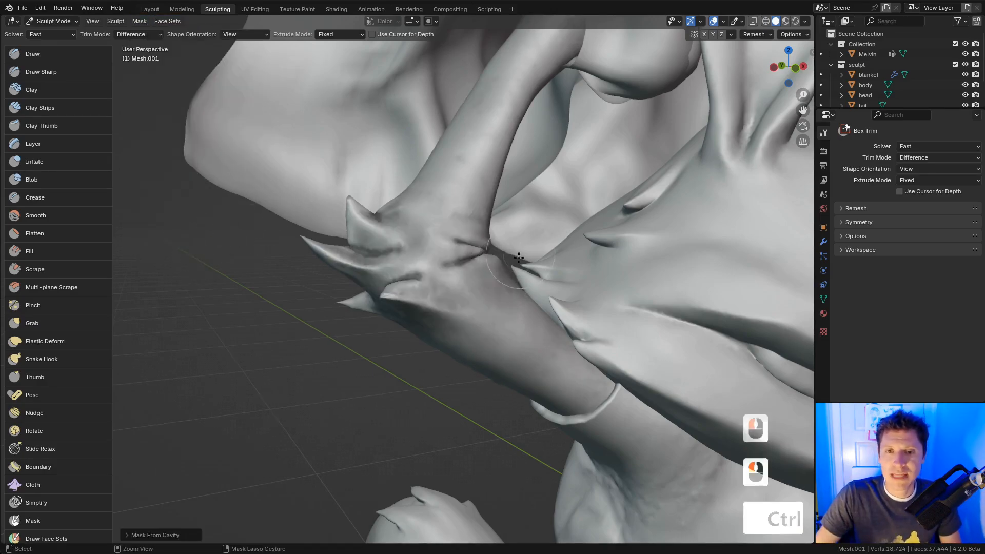
middle_click_drag(508, 277, 520, 272, "ctrl")
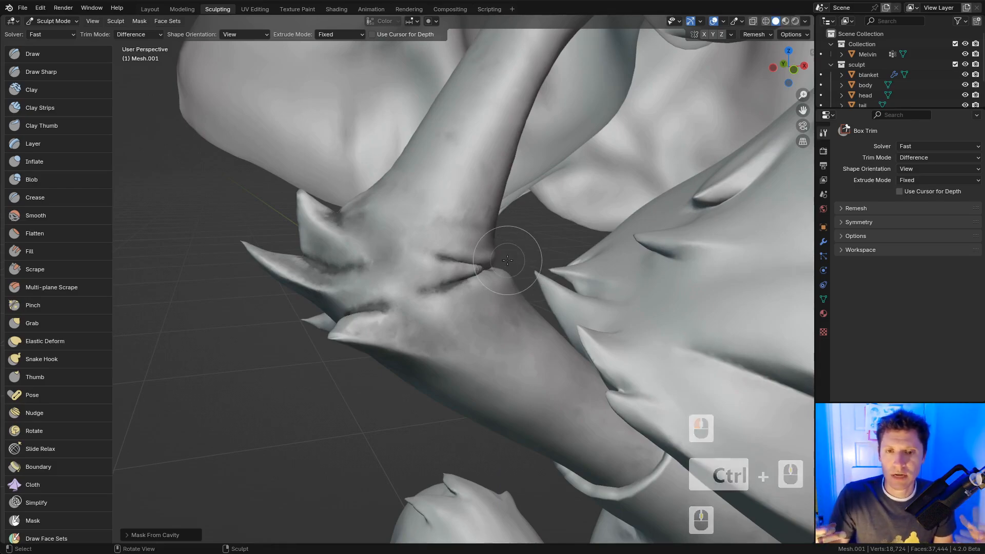
middle_click_drag(376, 243, 306, 204)
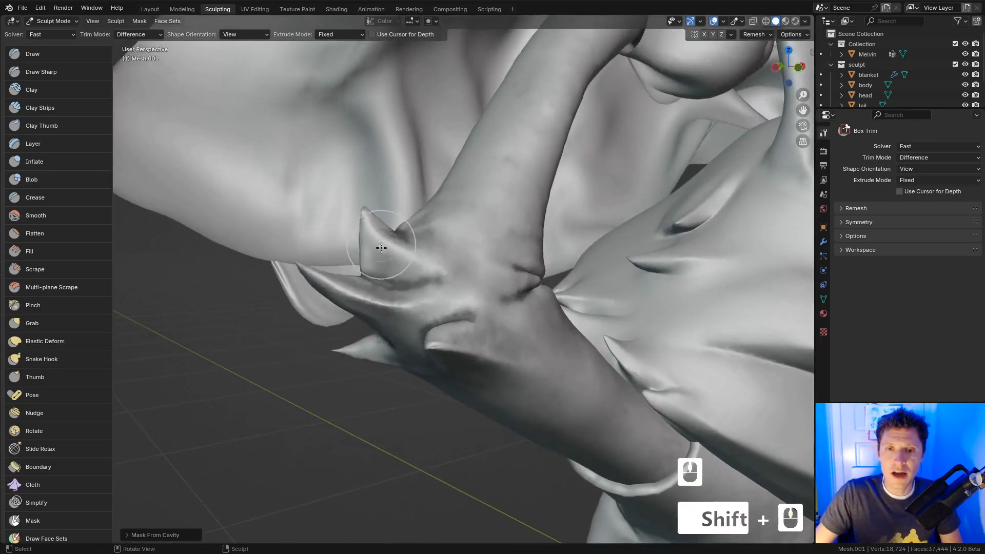
Try pulling the elbow spikes with the Grab brush at a 160 px radius, then undo the strokes
key("g")
key("f")
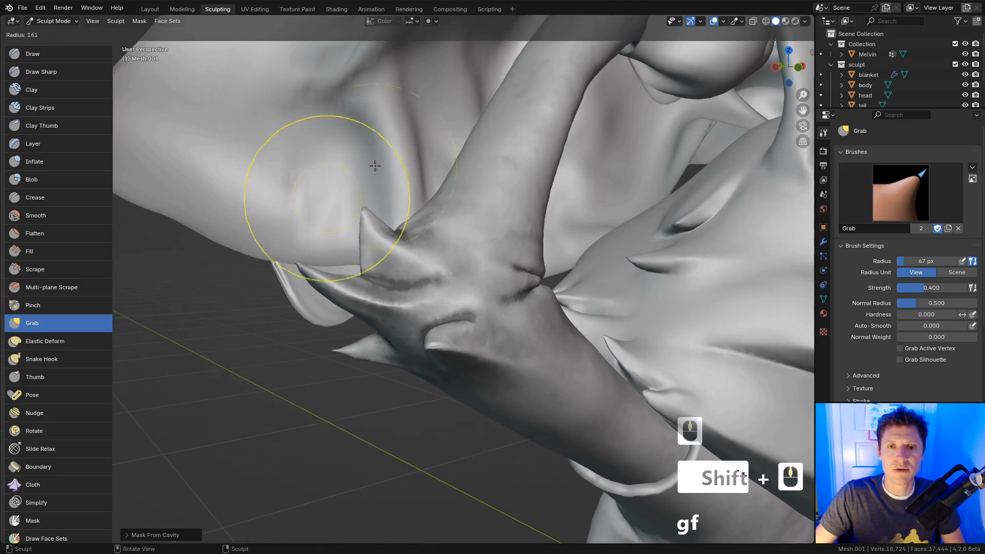
left_click(347, 188)
left_click_drag(347, 189, 341, 156)
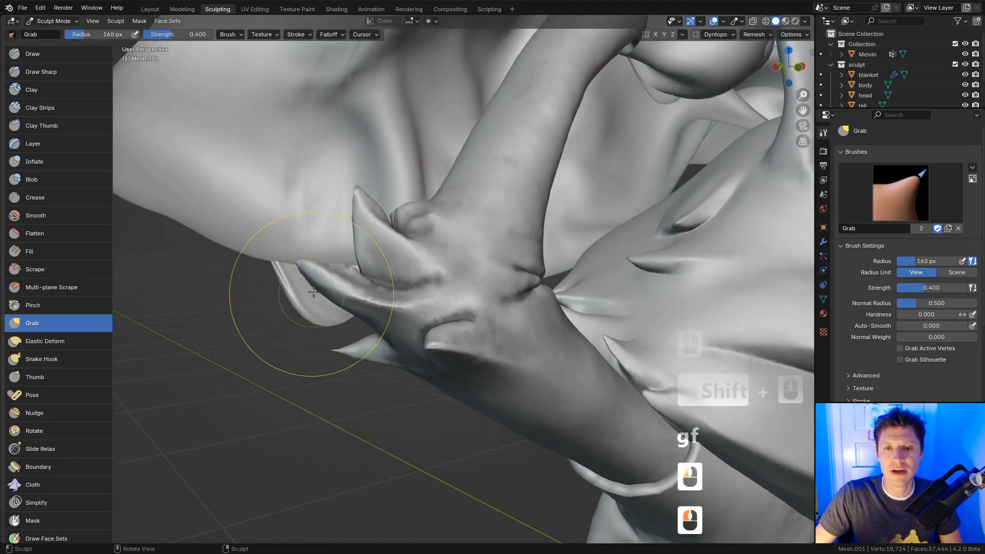
left_click_drag(311, 287, 271, 229)
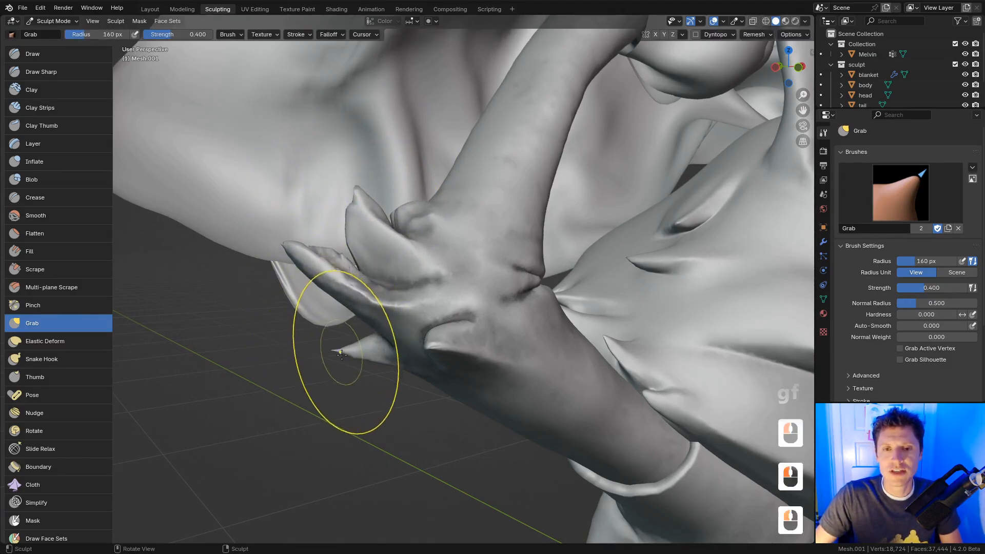
key("ctrl+z")
key("ctrl+z")
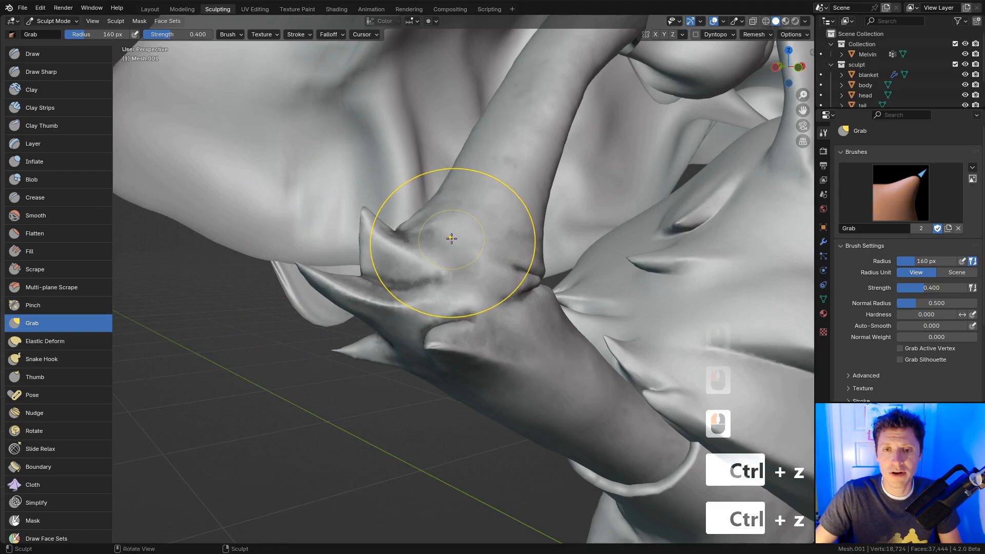
Smooth the arm's cavity mask and increase its contrast
key("a")
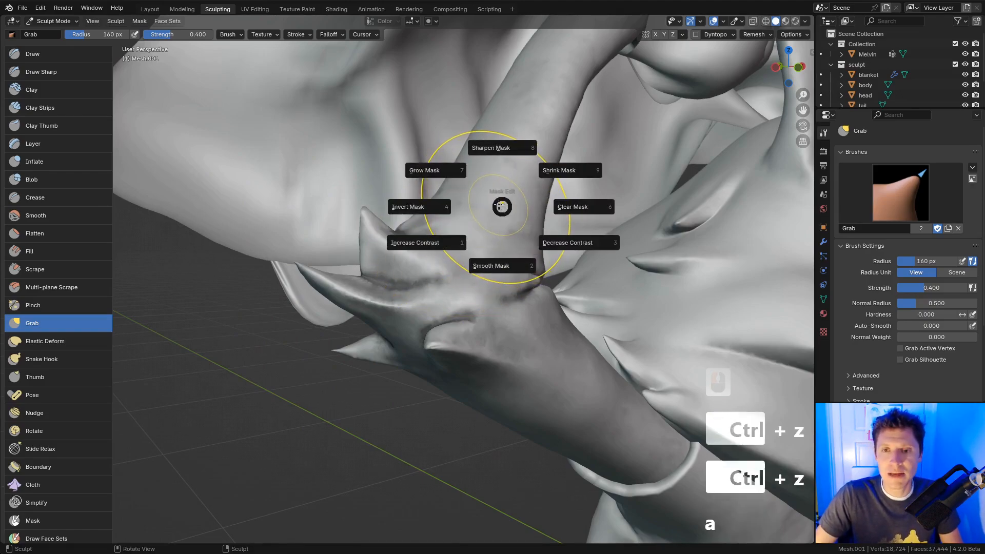
left_click(502, 231)
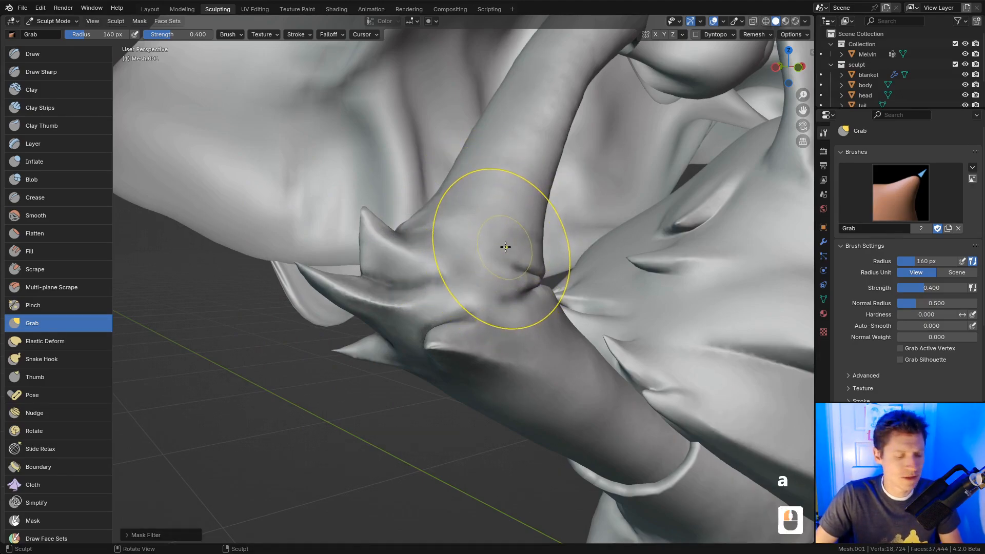
key("a")
left_click(490, 245)
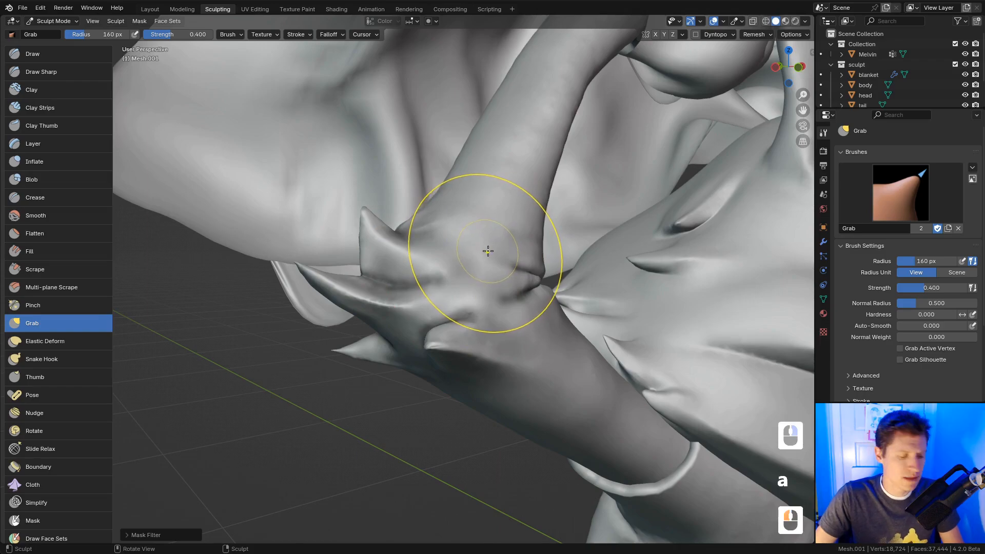
key("r")
key("r")
key("r")
key("r")
key("r")
Grow the arm's cavity mask and repeat the growth to widen the masked creases around the elbow
key("a")
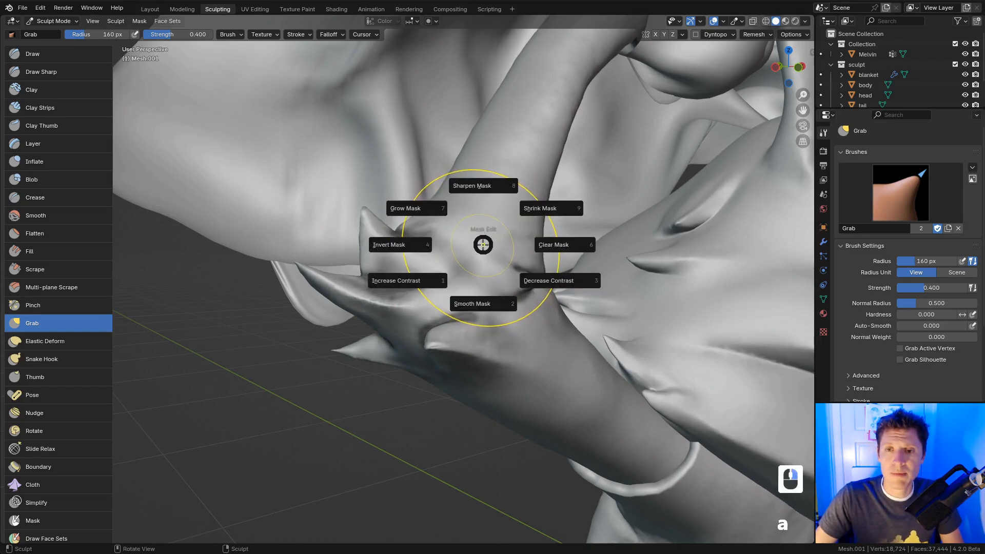
left_click(442, 222)
key("shift+r")
key("shift+r")
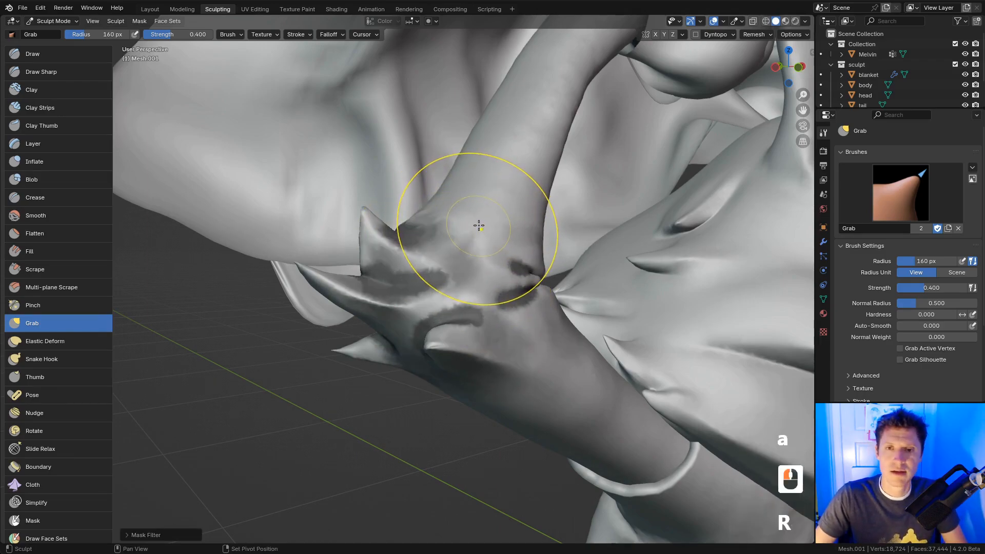
Pull the elbow spikes outward with the Grab brush, using radii of 112 px and 161 px
left_click_drag(364, 212, 352, 190)
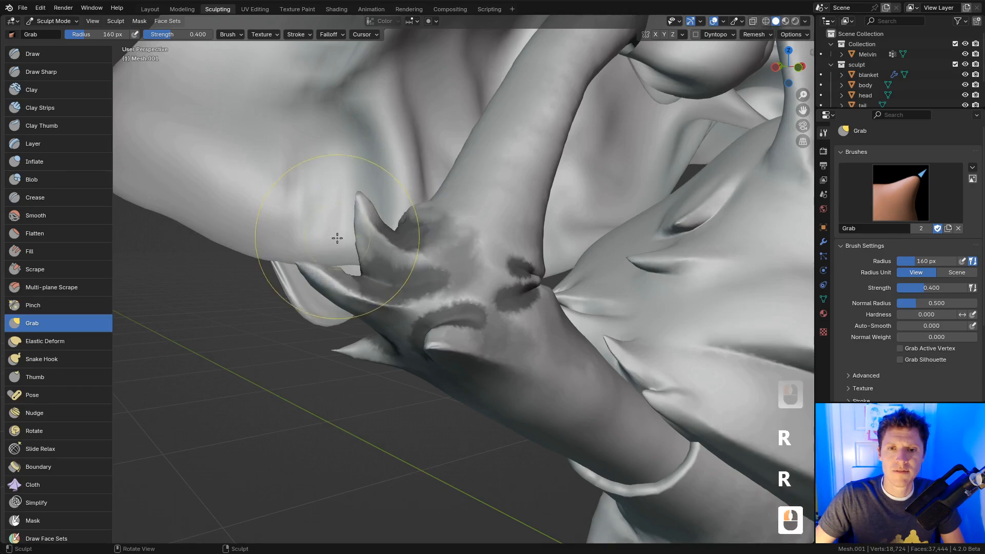
key("ctrl+z")
key("f")
left_click(362, 216)
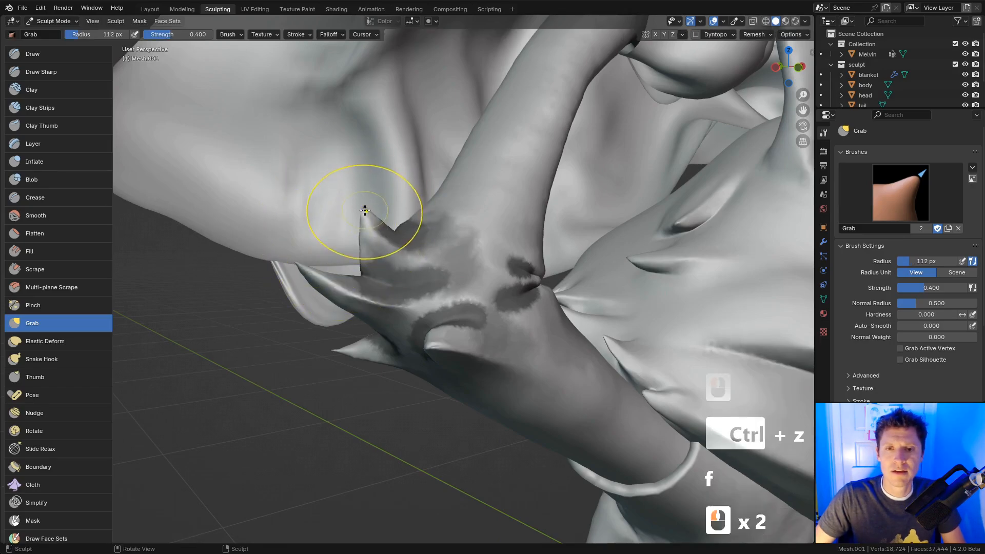
left_click_drag(364, 210, 357, 191)
left_click_drag(301, 268, 292, 247)
key("f")
left_click(348, 311)
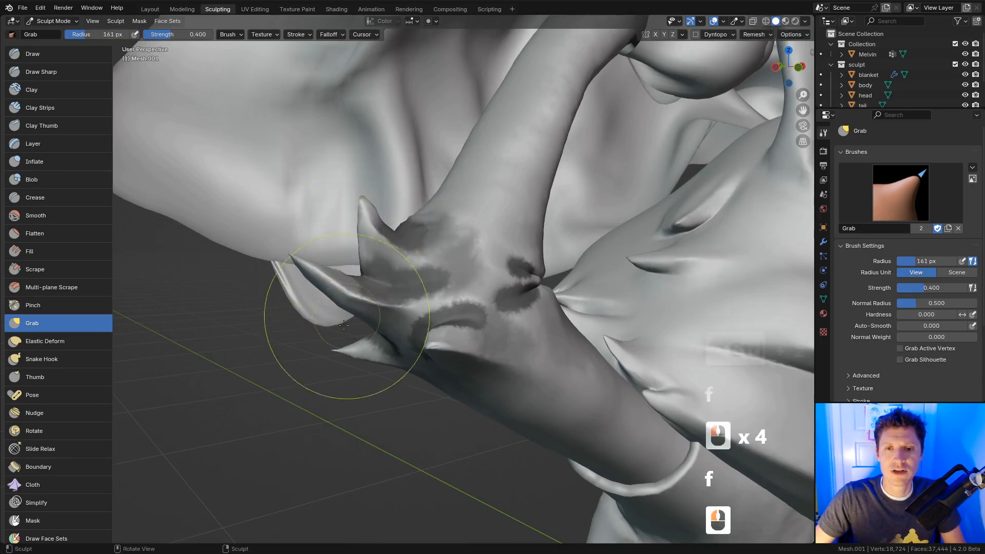
left_click_drag(343, 355, 295, 327)
Clear the cavity mask from the arm
middle_click_drag(390, 266, 431, 292, "ctrl")
mouse_move(445, 256)
middle_mouse_down()
mouse_move(407, 244)
mouse_move(466, 263)
mouse_move(490, 255)
middle_mouse_up()
key("alt+m")
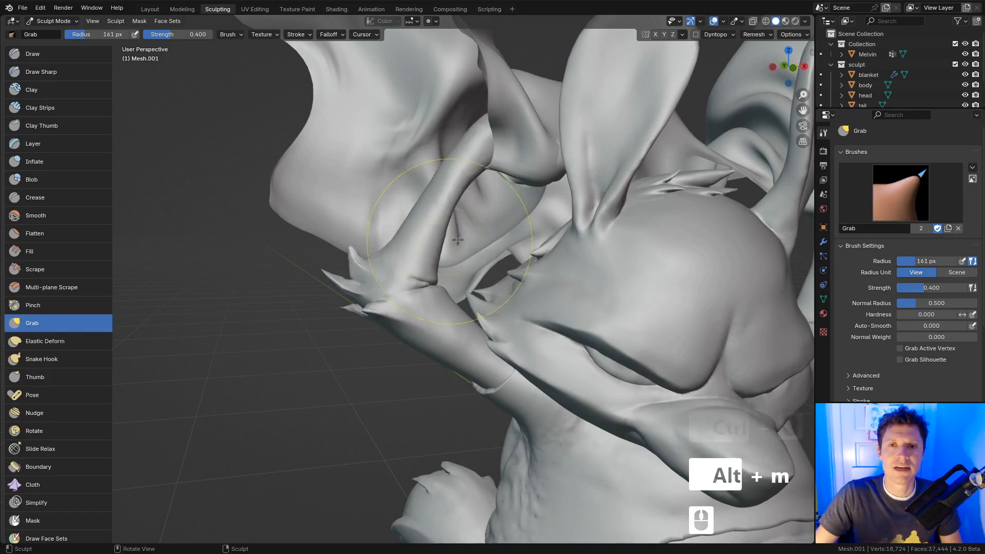
Apply a Random Mask Per Vertex to the arm, inspect the pattern, and clear the mask
left_click(139, 21)
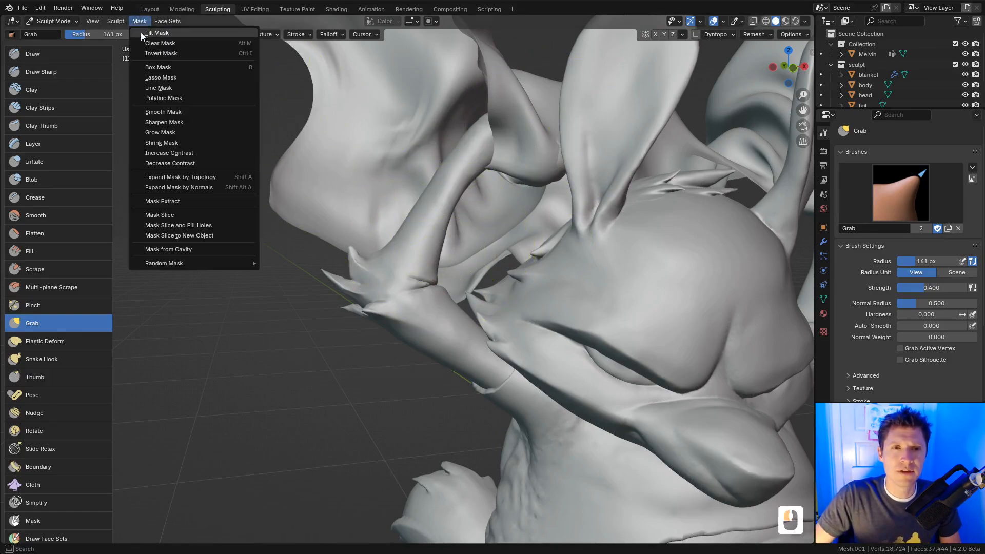
mouse_move(171, 264)
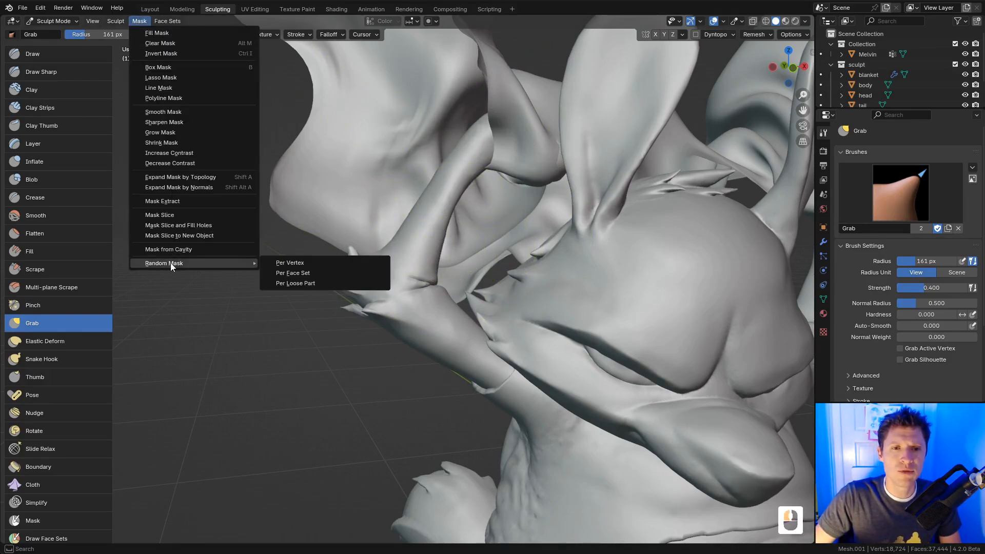
left_click(303, 263)
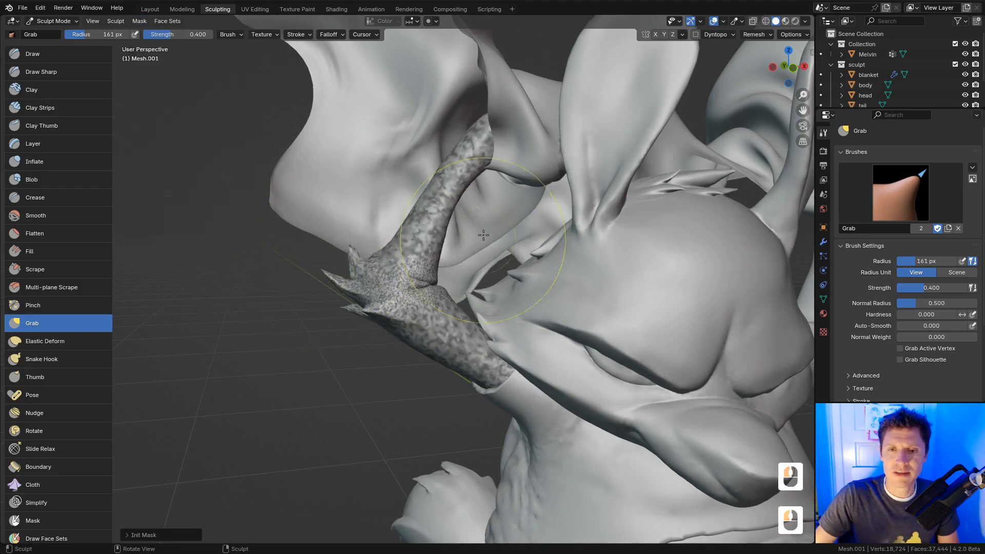
middle_click_drag(328, 195, 340, 138, "ctrl")
key("alt+m")
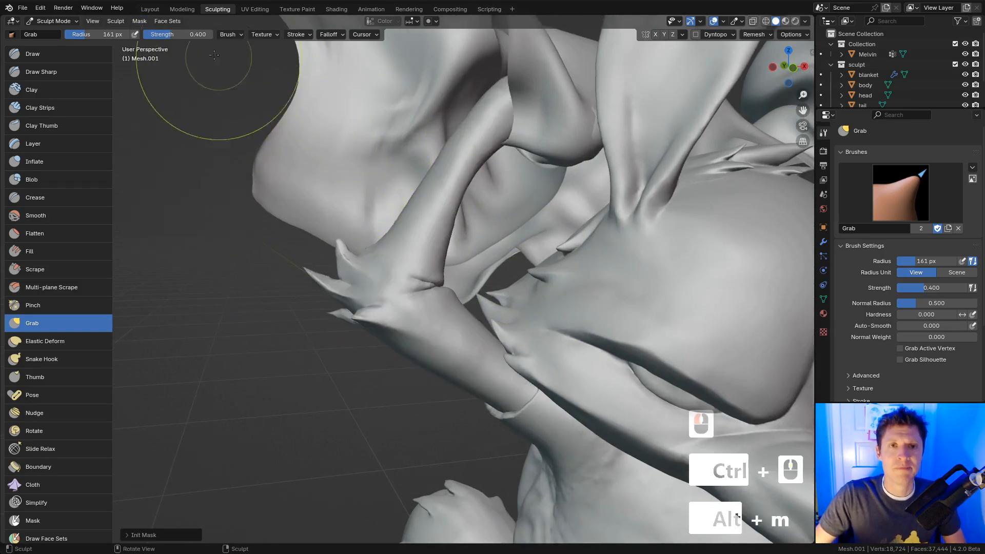
Try another Random Mask option on the arm, then undo it
left_click(139, 21)
mouse_move(195, 263)
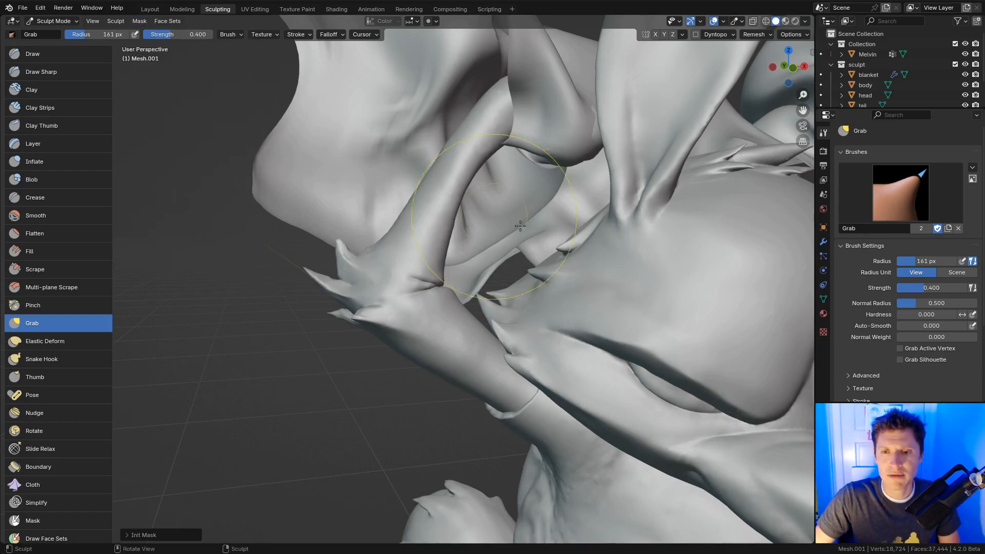
key("ctrl+z")
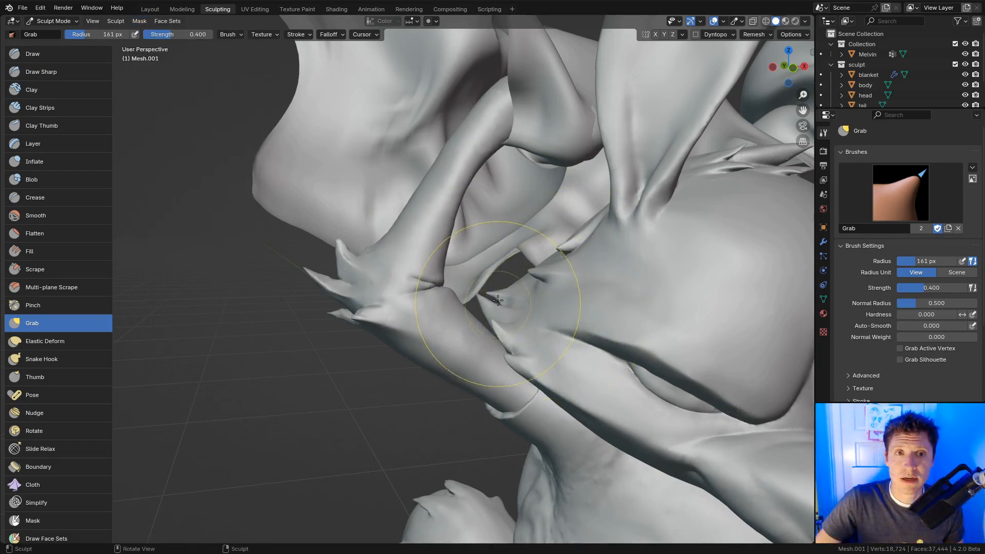
Mask the forearm from its upper end down to just above the elbow spikes with Expand Mask
middle_click_drag(452, 210, 450, 226, "shift")
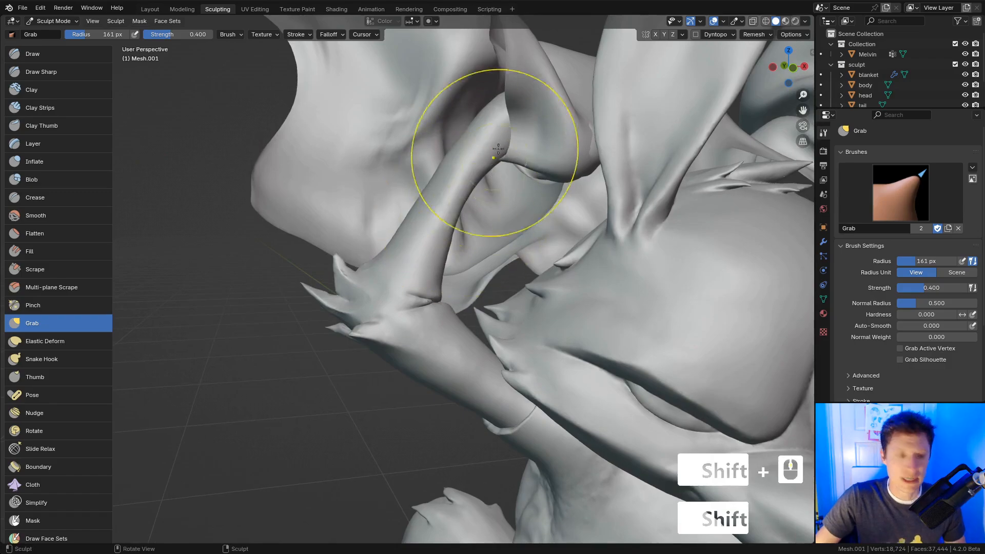
key("shift+a")
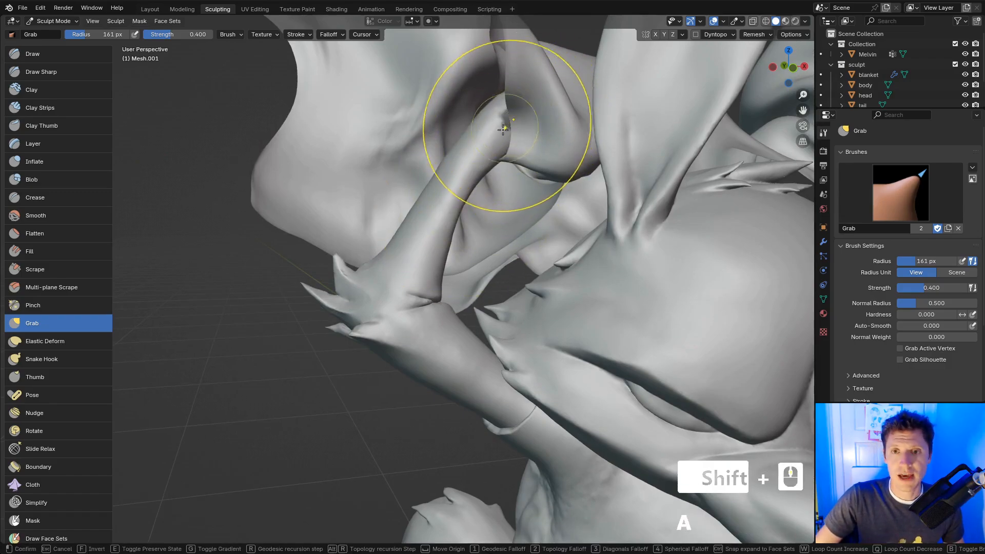
left_click(420, 233)
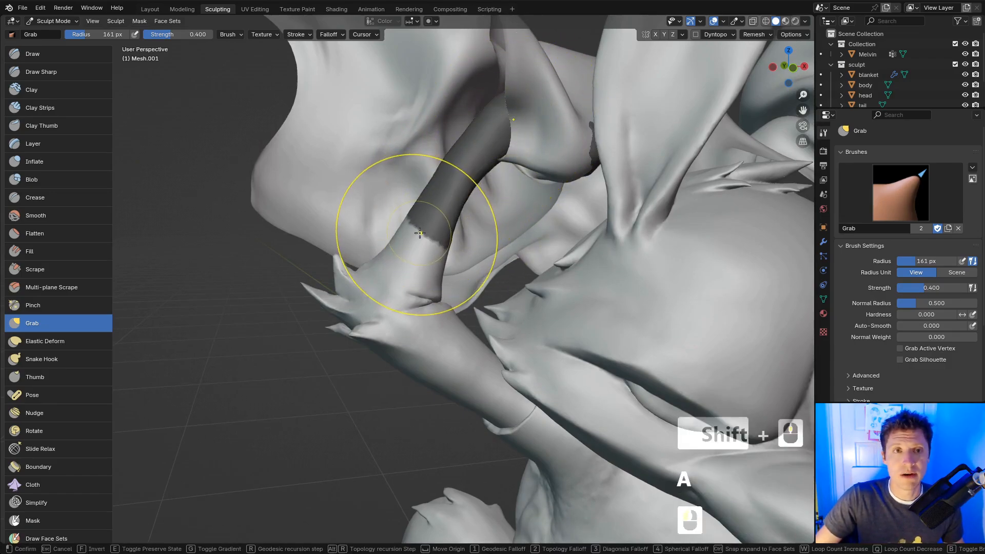
Hide the masked forearm section and invert visibility to isolate it from the rest of the arm
left_click(115, 21)
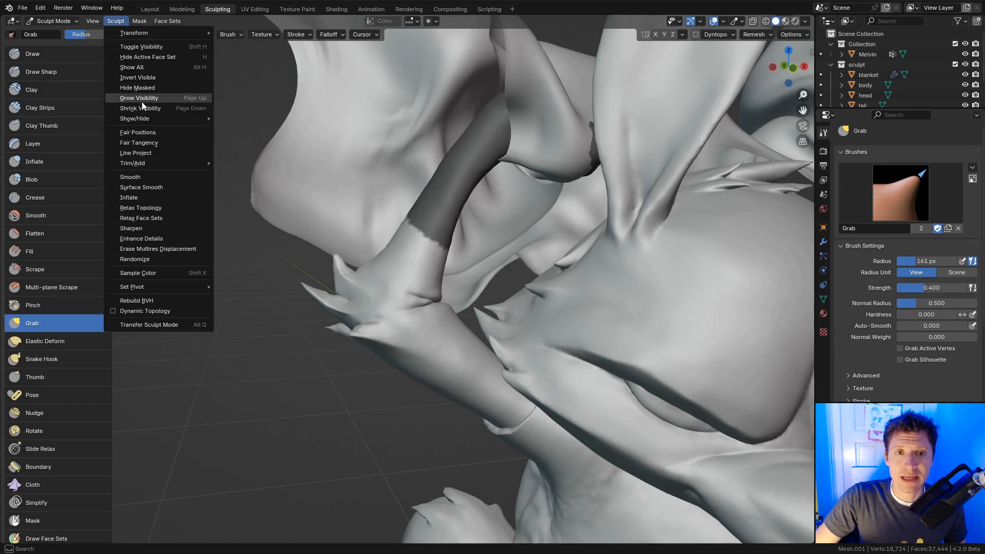
left_click(143, 88)
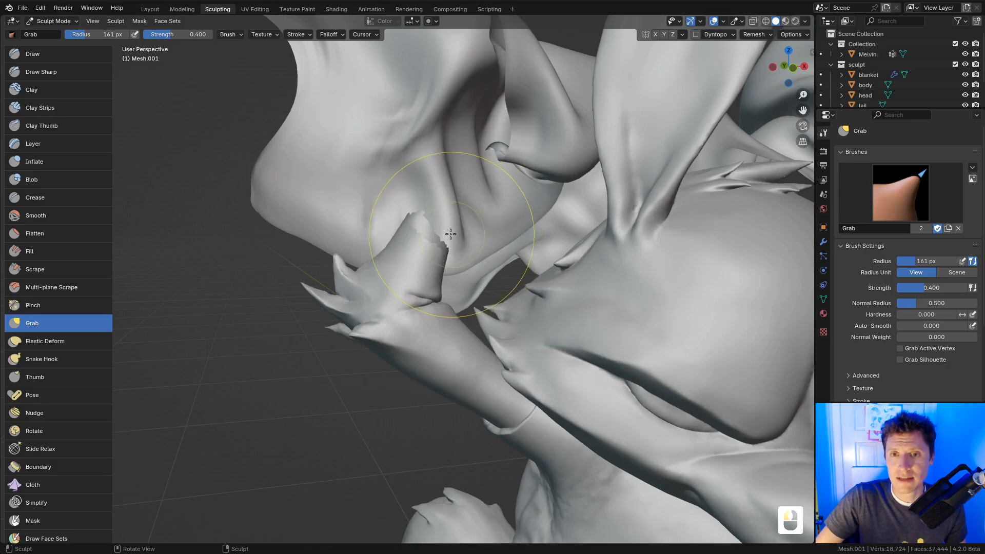
left_click(116, 21)
left_click(136, 79)
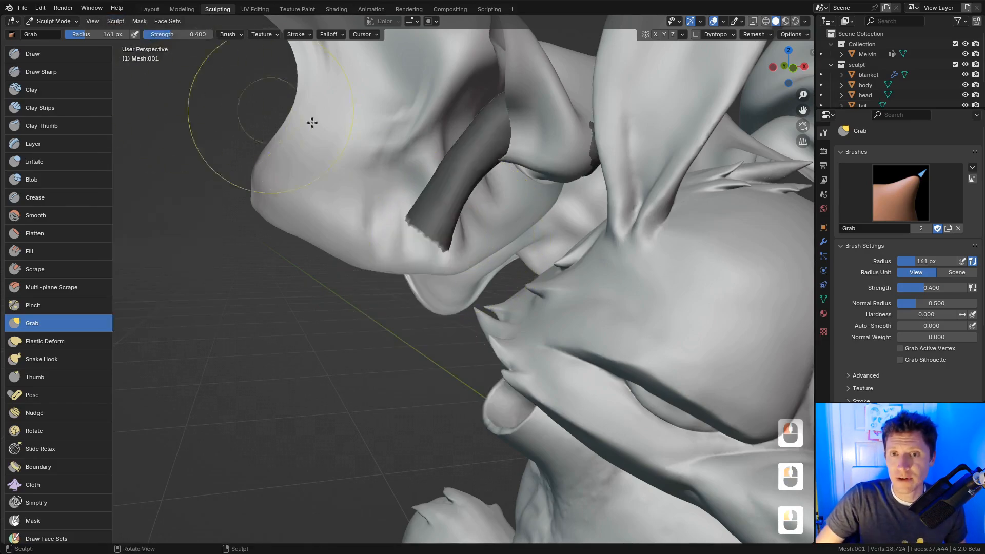
Grow the visible forearm region repeatedly toward the elbow and shrink it by one step
left_click(116, 21)
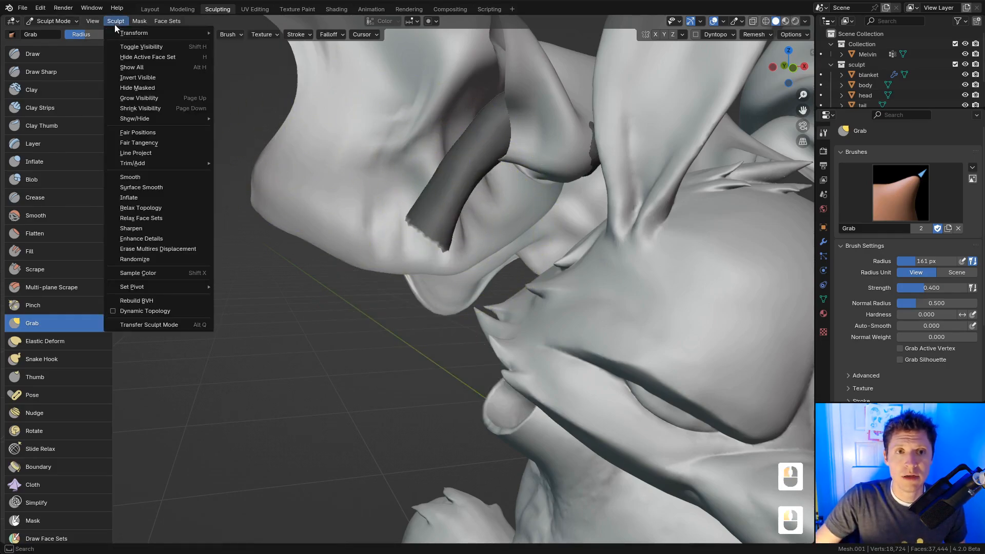
left_click(139, 98)
key("shift+r")
key("shift+r")
key("shift+r")
key("shift+r")
key("shift+r")
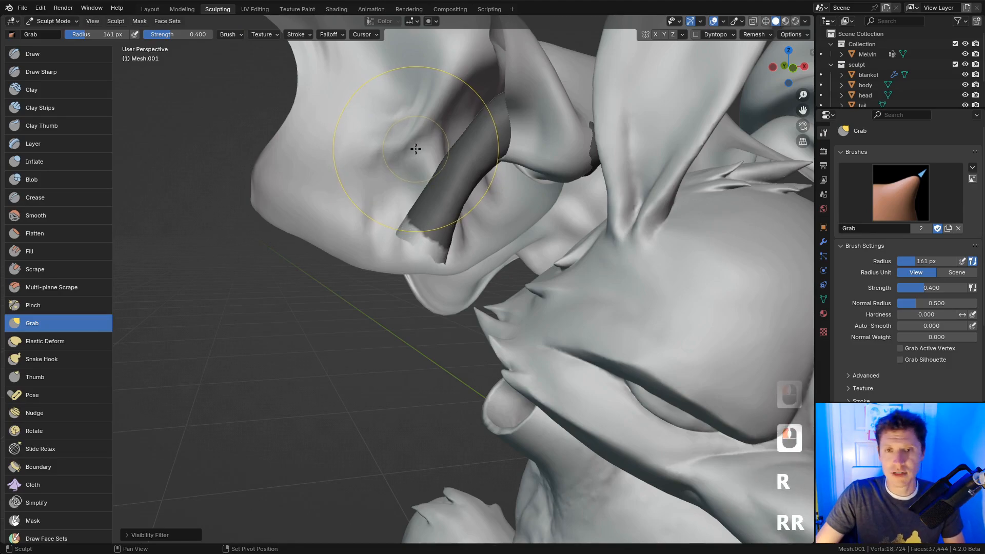
key("shift+r")
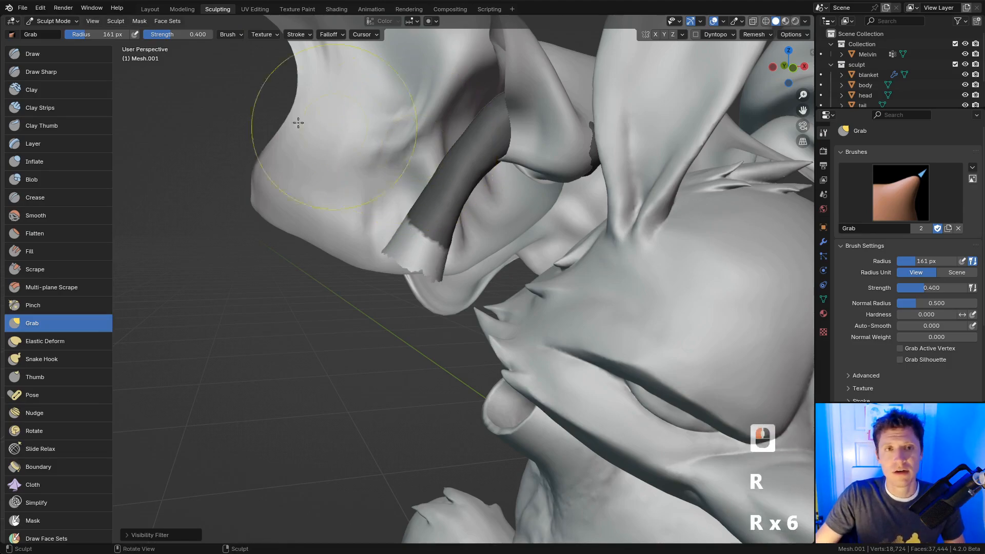
left_click(116, 21)
left_click(147, 108)
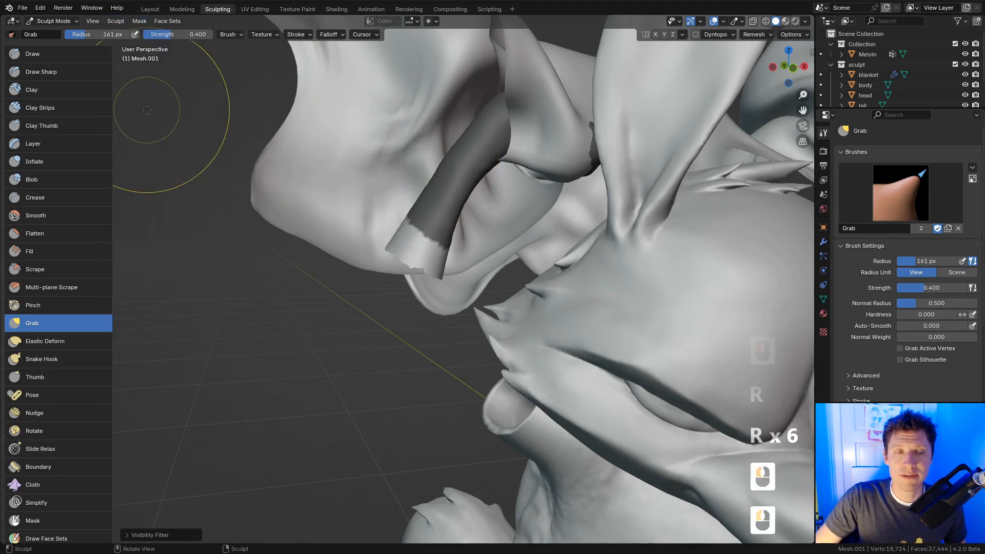
Reveal a small rectangular patch of the hidden elbow area with Box Show and inspect it from another angle
left_click(115, 21)
mouse_move(143, 122)
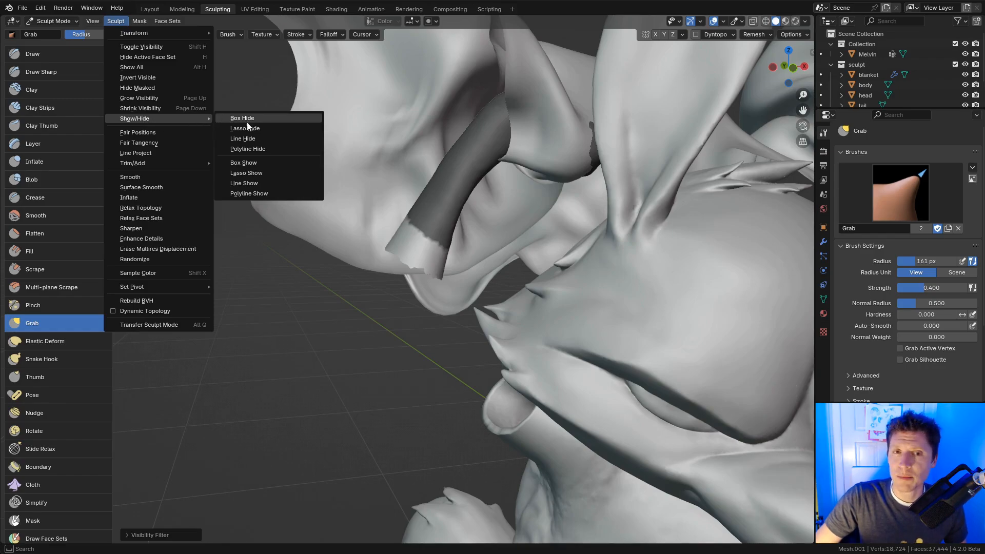
left_click(254, 171)
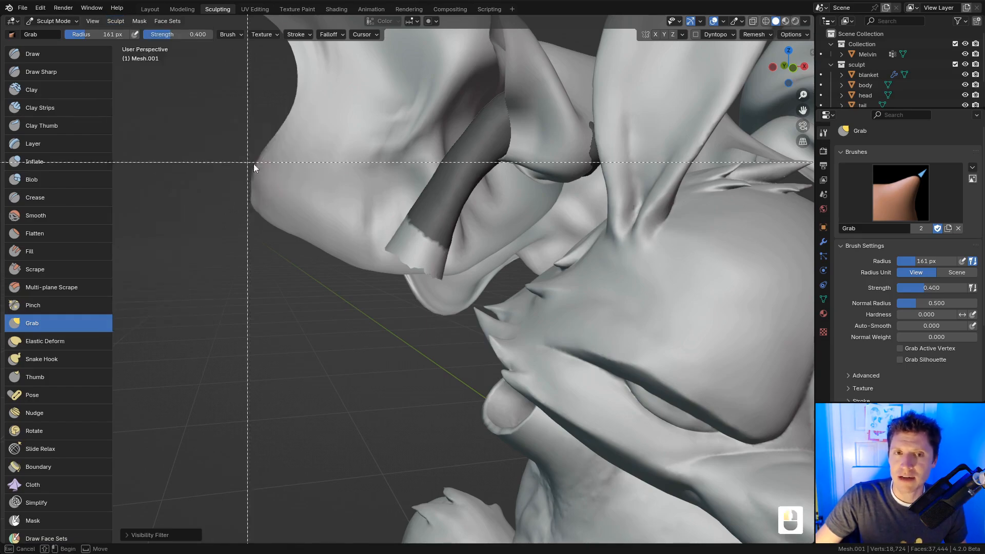
left_click_drag(360, 277, 403, 307)
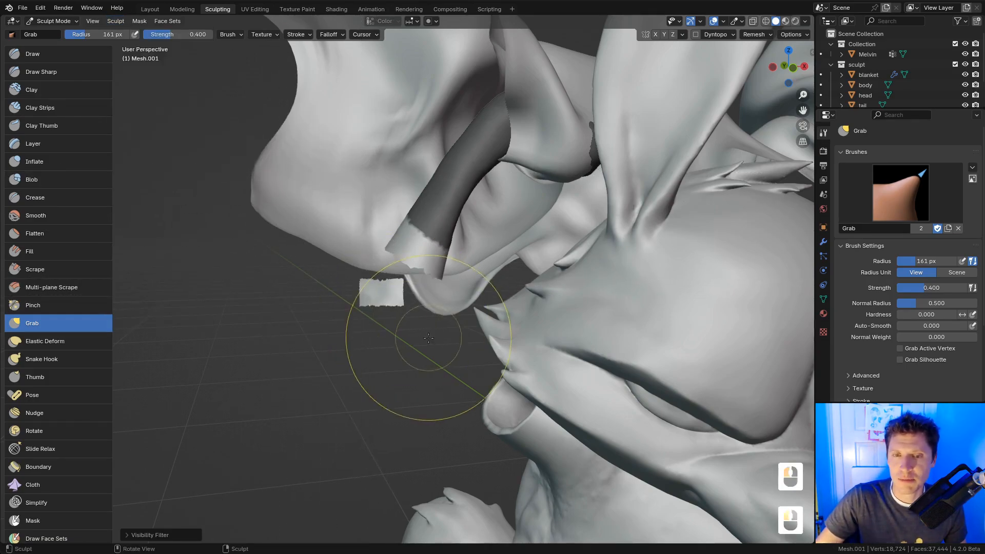
middle_click_drag(427, 340, 437, 315)
key("r")
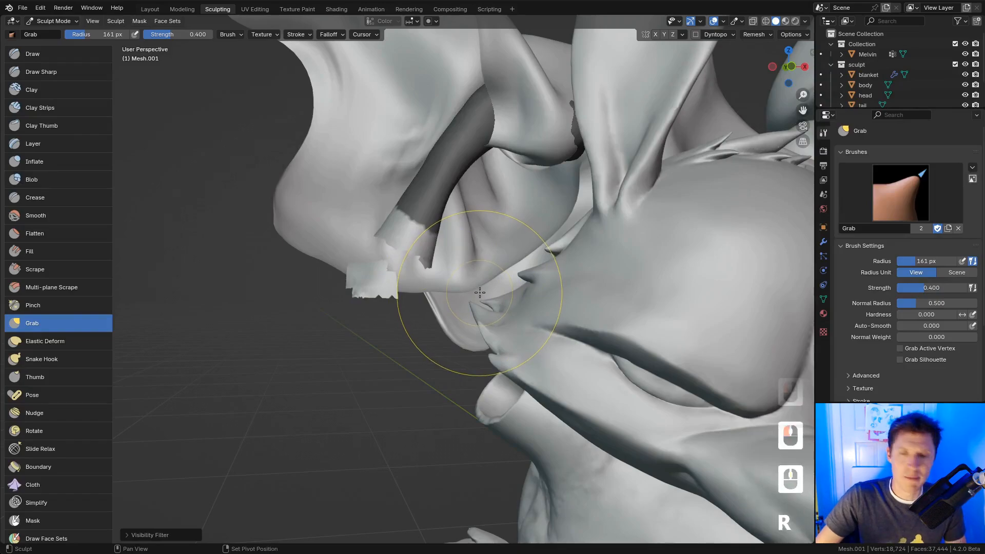
mouse_move(479, 291)
middle_mouse_down()
mouse_move(493, 303)
mouse_move(476, 308)
middle_mouse_up()
key("ctrl+z")
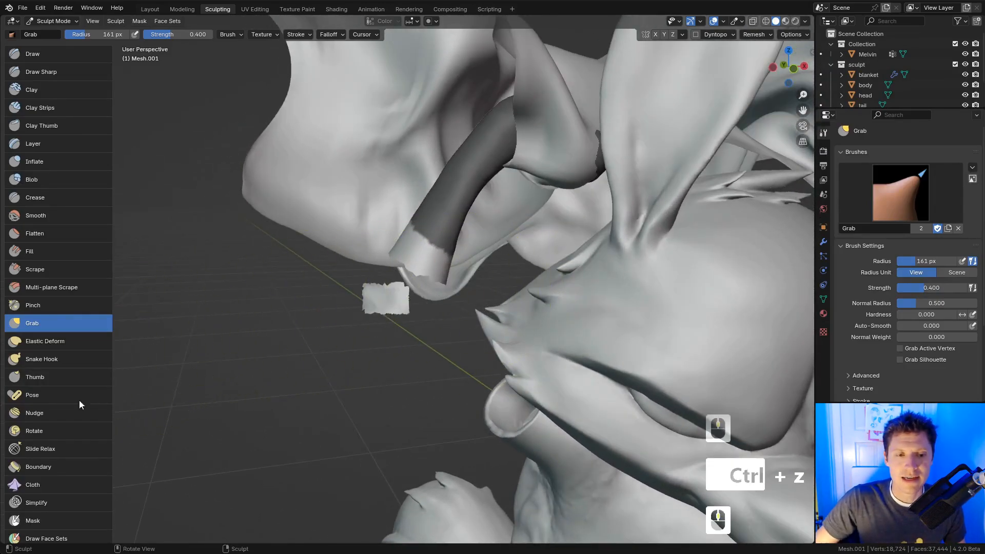
Reveal several more rectangular patches of the hidden elbow using the inverted Box Hide tool
scroll(79, 399, "down", 5)
scroll(62, 285, "down", 1)
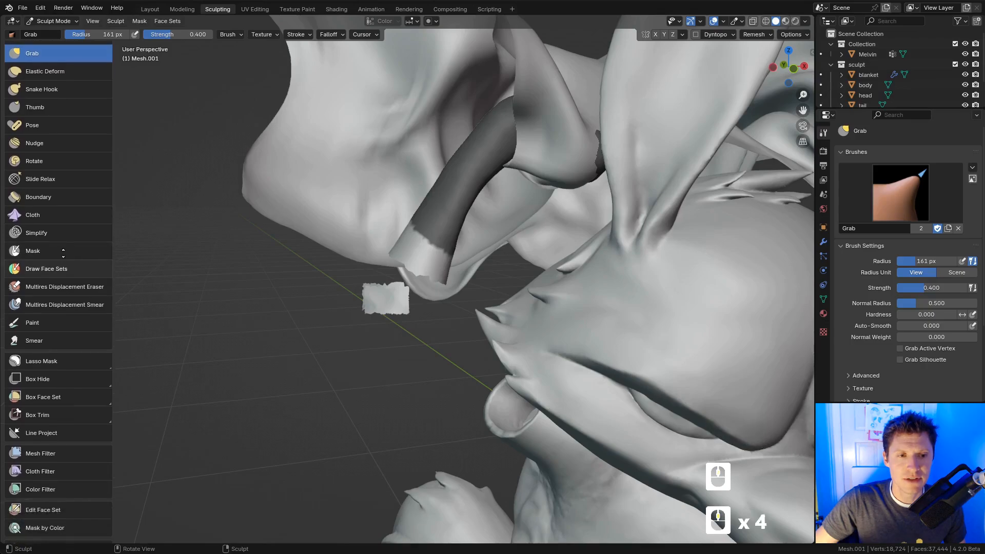
left_click(64, 359)
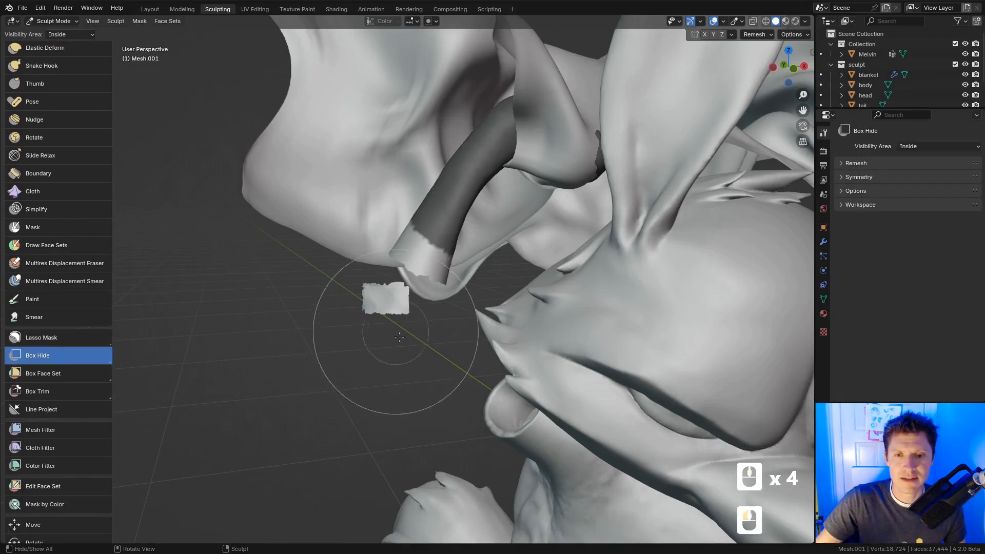
left_click_drag(361, 347, 413, 367, "ctrl")
middle_click_drag(475, 325, 461, 328)
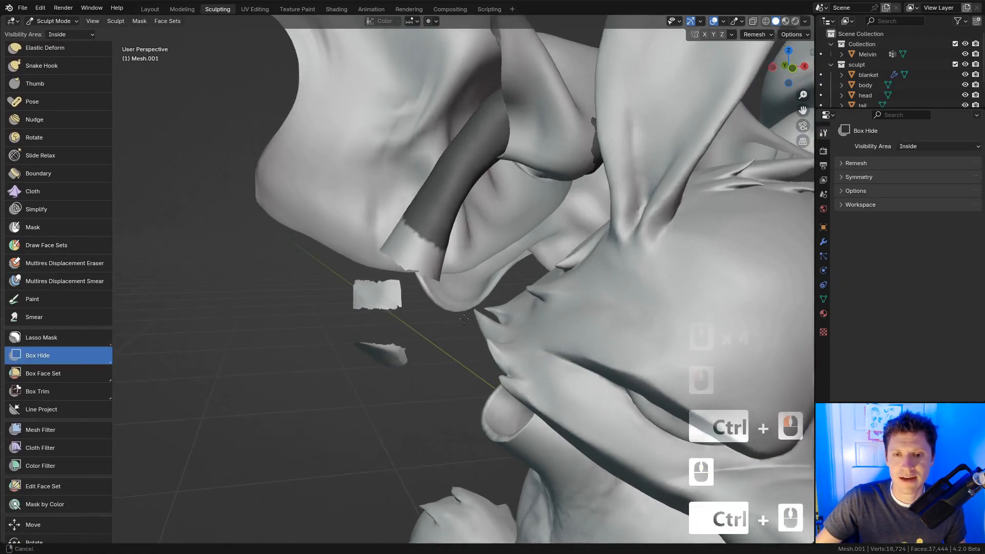
left_click_drag(426, 313, 460, 339, "ctrl")
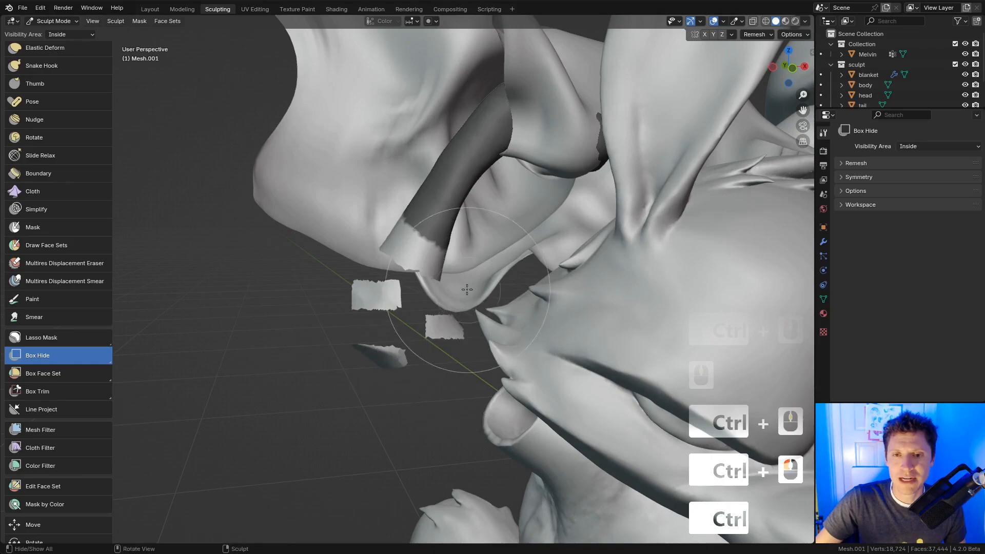
left_click_drag(429, 300, 396, 263, "ctrl")
middle_click_drag(447, 251, 467, 283)
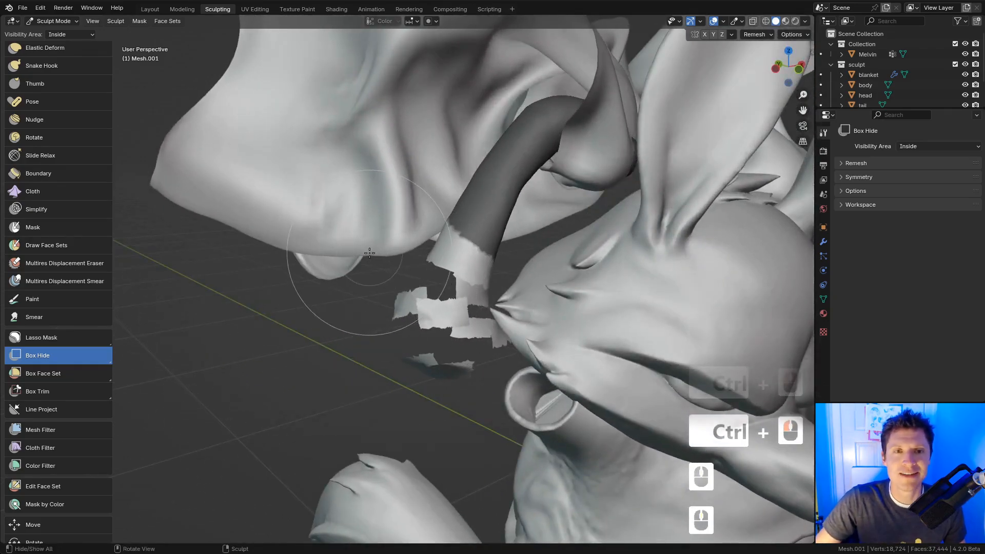
Bring the Melvin monster into view and enable the wireframe overlay to inspect its body and arm topology
left_click(115, 21)
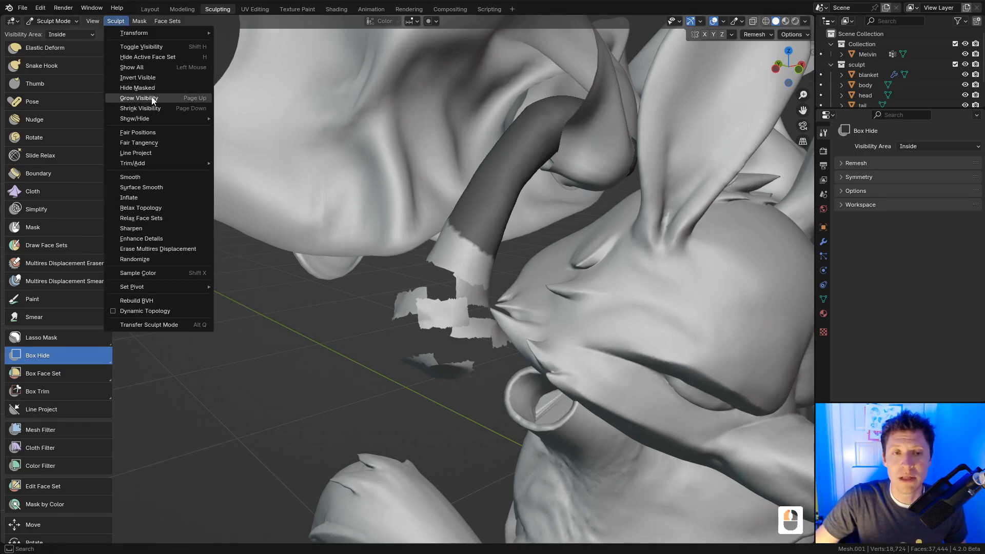
mouse_move(456, 260)
middle_mouse_down("ctrl")
mouse_move(456, 297)
mouse_move(605, 286)
mouse_move(485, 236)
mouse_move(638, 196)
mouse_move(564, 210)
mouse_move(541, 247)
middle_mouse_up("ctrl")
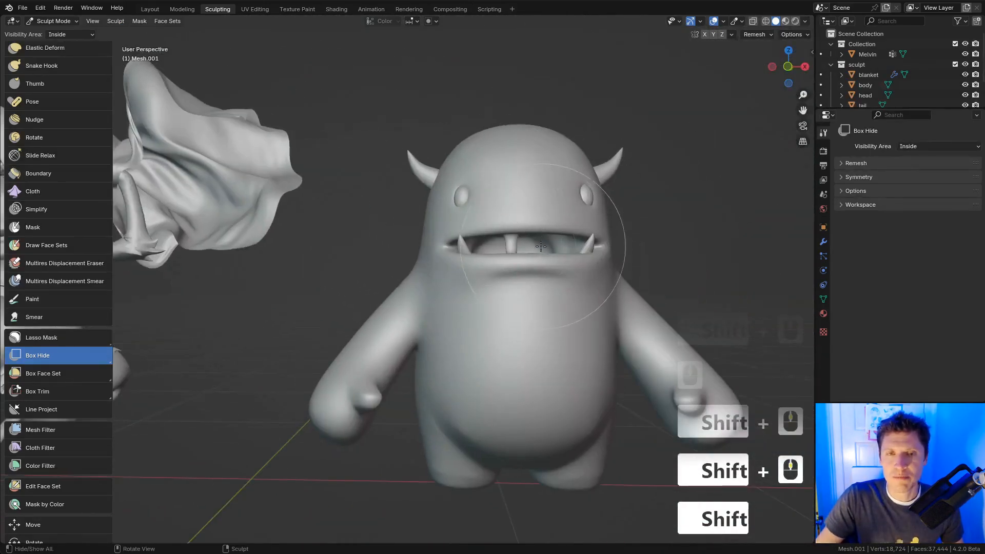
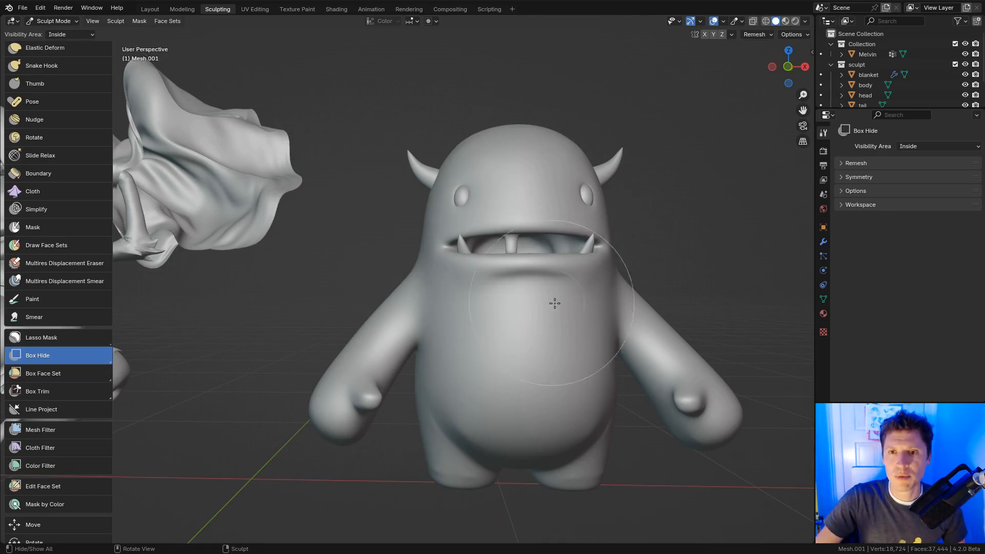
middle_click_drag(555, 303, 523, 299)
middle_click_drag(523, 298, 543, 303, "shift")
middle_click_drag(542, 303, 548, 290, "ctrl")
left_click(724, 21)
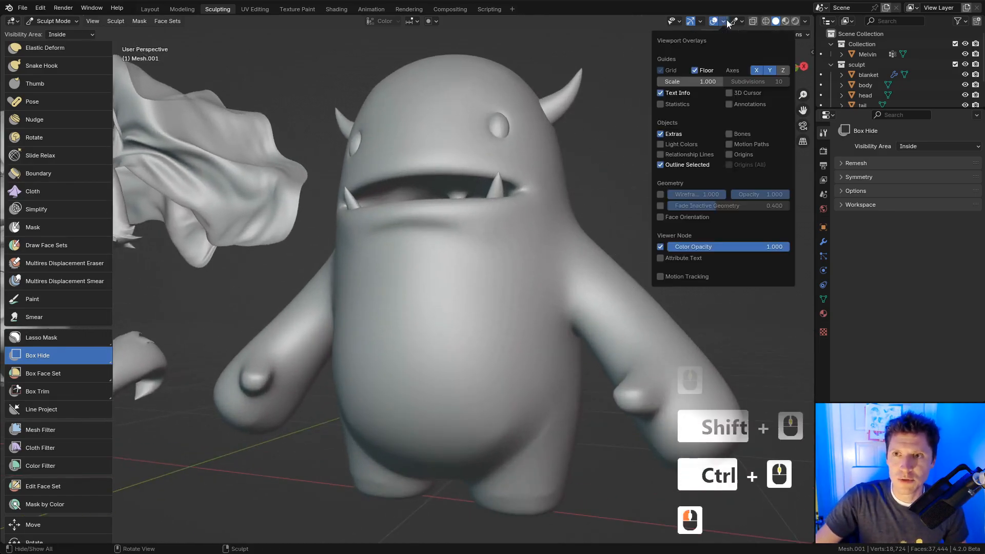
left_click(661, 195)
middle_click_drag(570, 268, 556, 271)
middle_click_drag(580, 272, 579, 238, "shift")
middle_click_drag(634, 301, 570, 256)
middle_click_drag(569, 256, 543, 215)
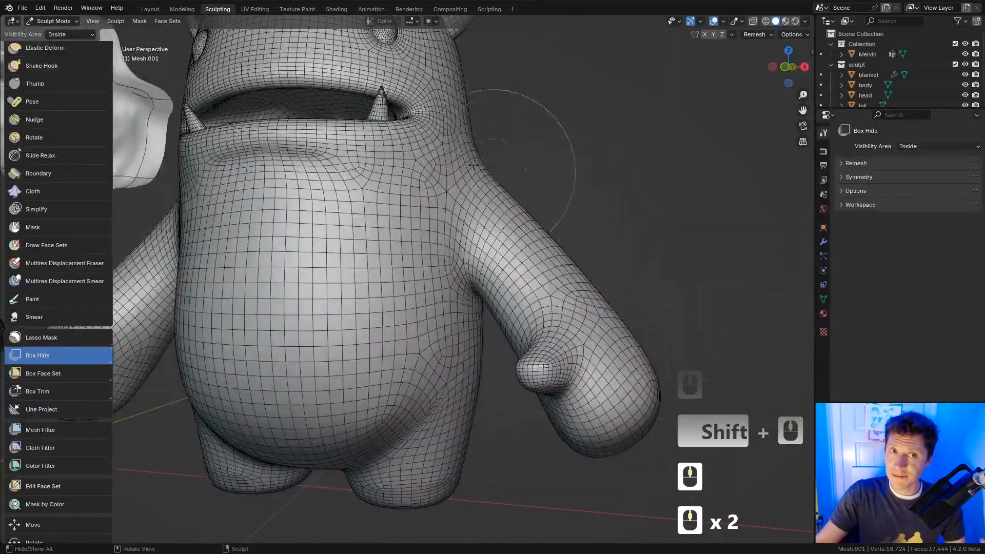
Initialize face sets by loose parts on the active arm mesh and inspect the colored pieces
left_click(168, 21)
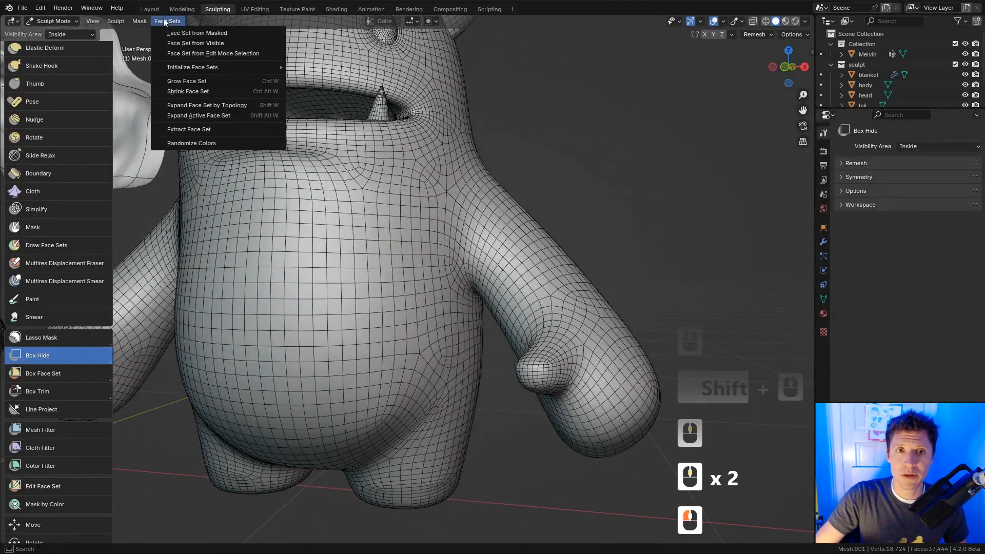
mouse_move(190, 70)
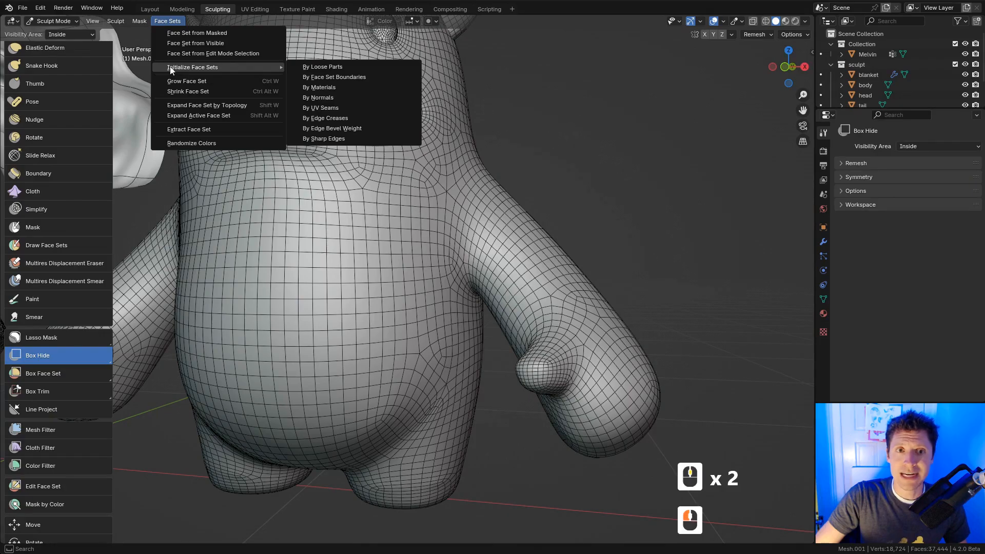
left_click(330, 67)
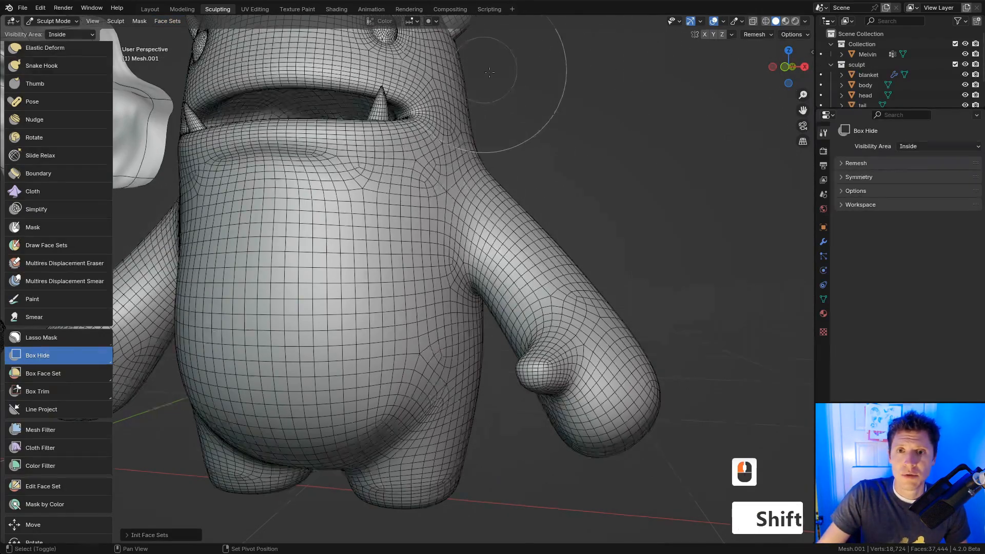
middle_click_drag(489, 71, 487, 161, "shift")
middle_click_drag(449, 220, 445, 354, "ctrl")
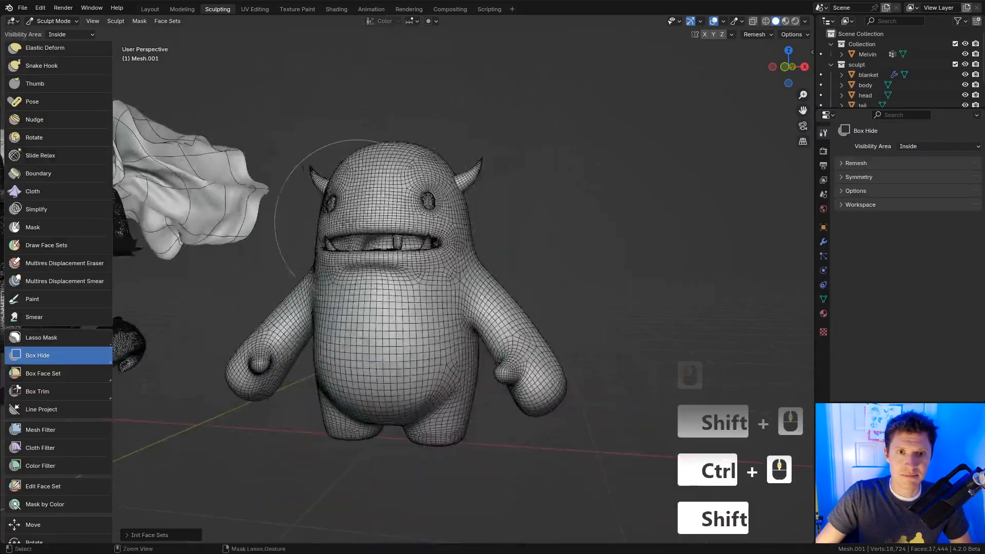
middle_click_drag(366, 208, 564, 206, "shift")
middle_click_drag(252, 189, 483, 85, "shift")
middle_click_drag(384, 214, 389, 307, "shift")
middle_click_drag(388, 308, 373, 312)
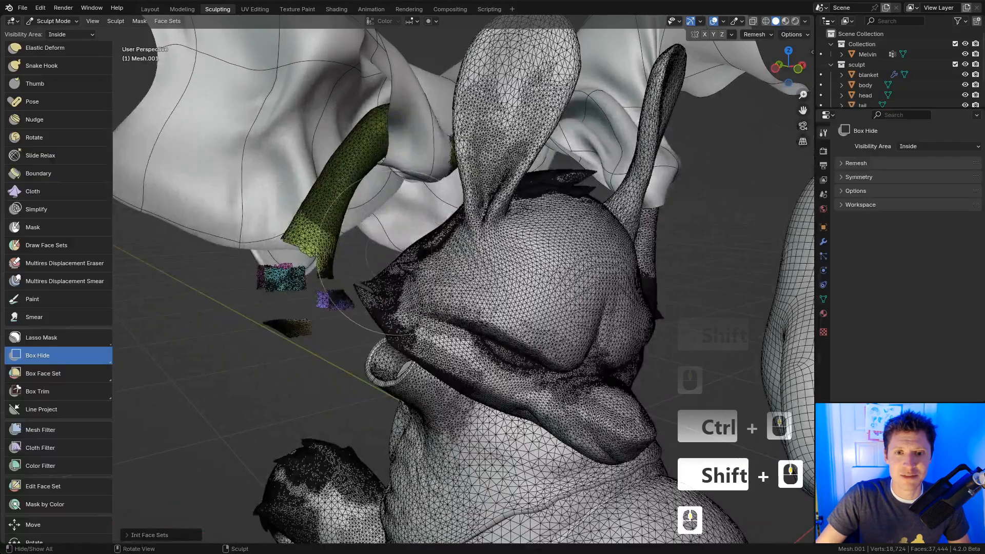
middle_click_drag(531, 189, 323, 224, "ctrl")
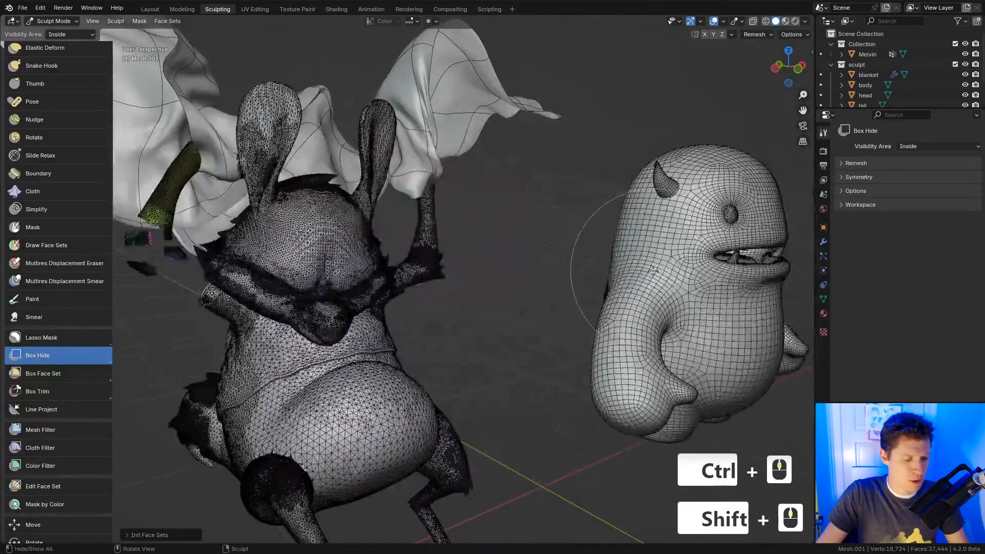
Transfer Sculpt Mode from the arm mesh to the Melvin monster and frame it
key("alt+q")
middle_click_drag(713, 272, 564, 274, "shift")
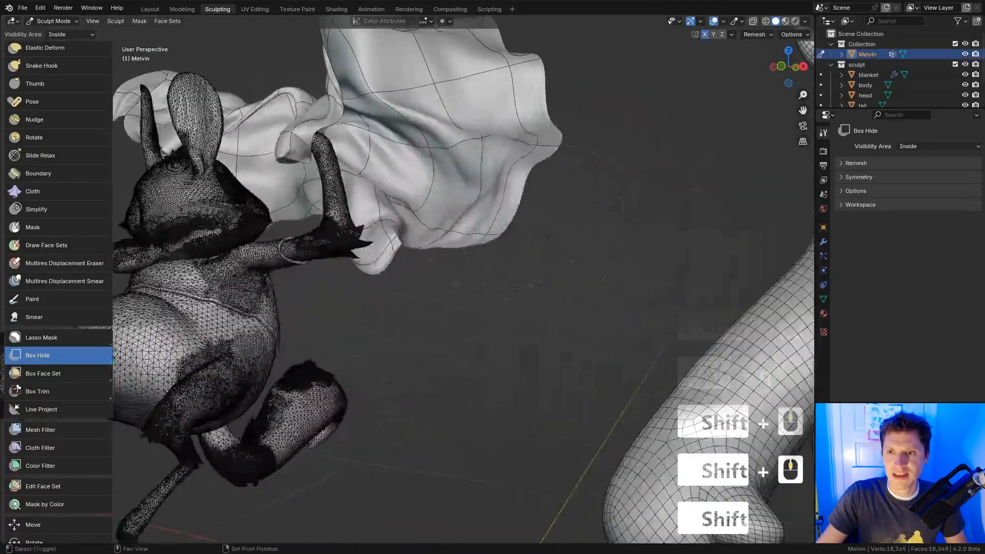
middle_click_drag(774, 308, 583, 323, "shift")
middle_click_drag(582, 323, 563, 341, "shift")
Initialize face sets by loose parts on Melvin and look over the separated horns, eyes and teeth
left_click(168, 23)
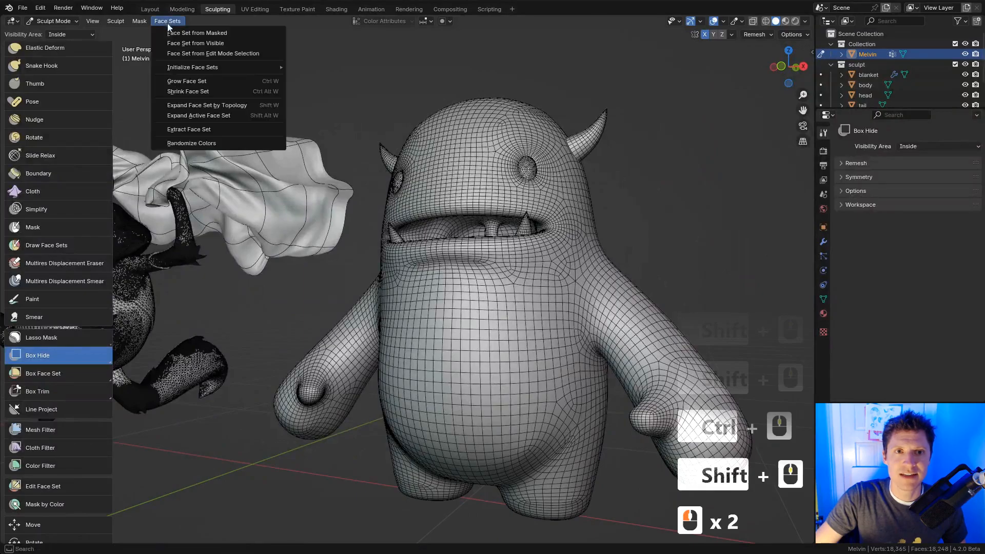
mouse_move(180, 68)
left_click(311, 67)
middle_click_drag(594, 234, 588, 240)
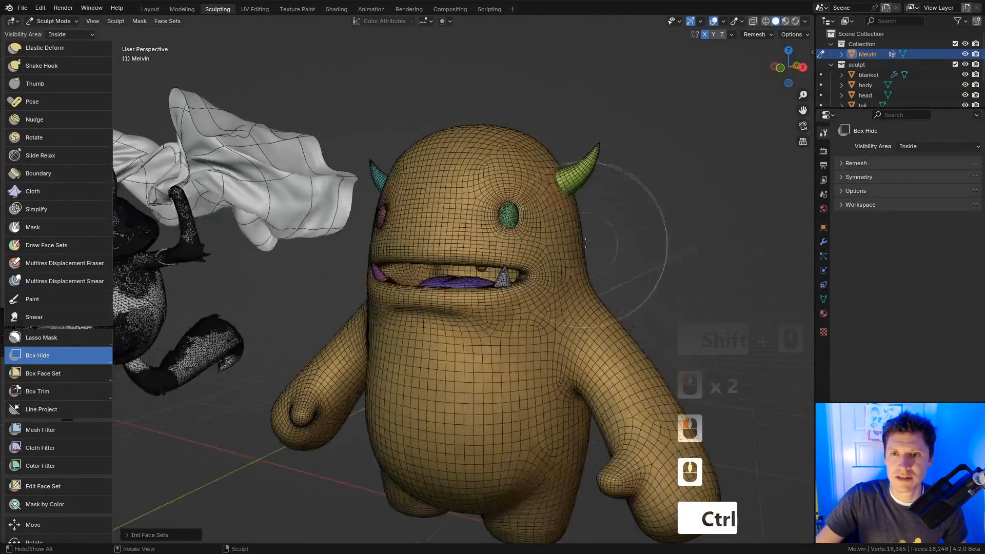
middle_click_drag(559, 201, 575, 180, "ctrl")
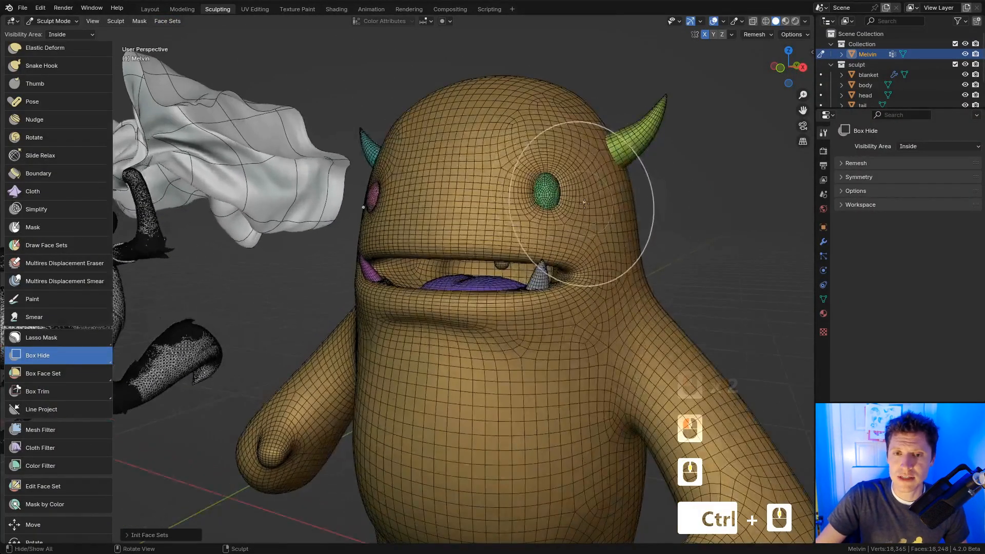
Initialize Melvin's face sets by face set boundaries and look over the whole body
left_click(167, 21)
mouse_move(228, 67)
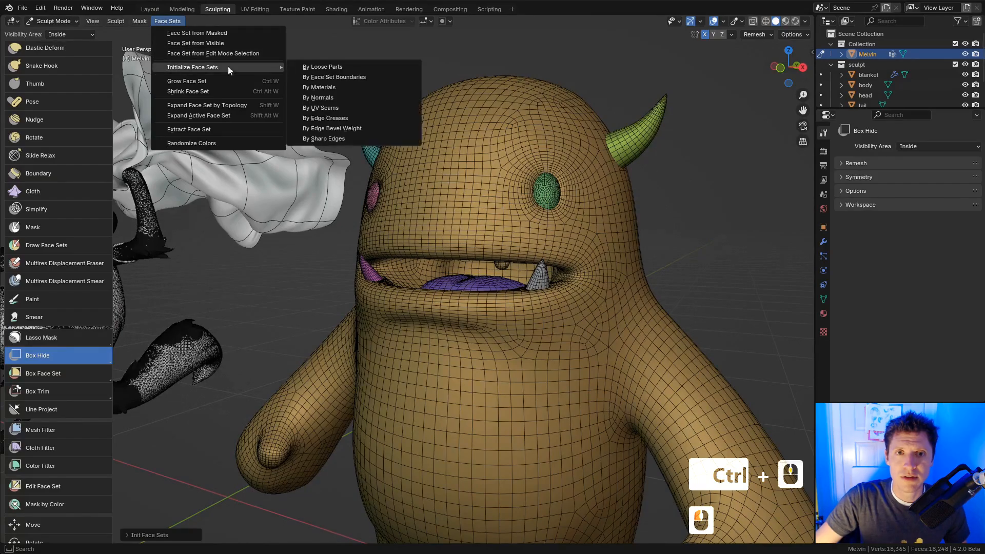
left_click(334, 76)
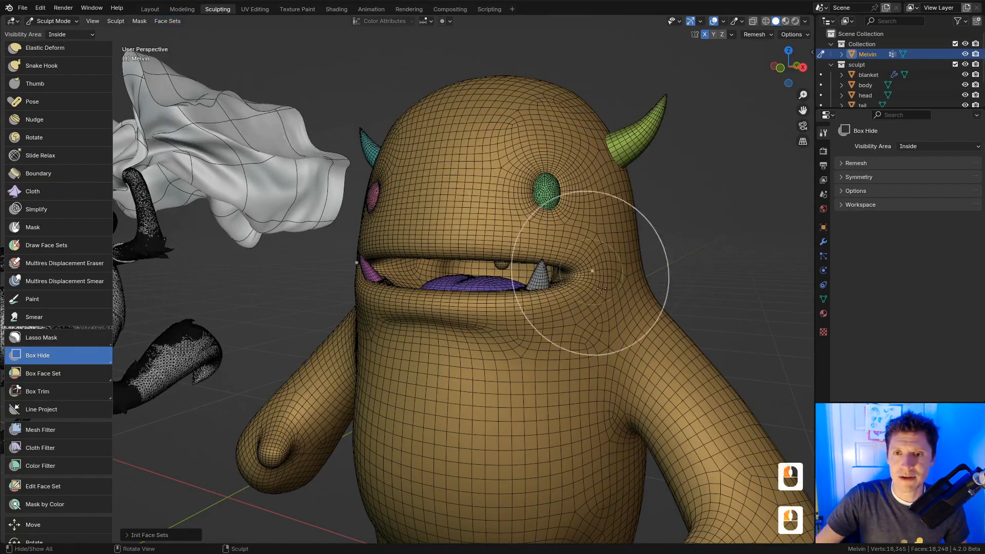
middle_click_drag(528, 280, 570, 256)
middle_click_drag(569, 257, 520, 226, "shift")
middle_click_drag(521, 226, 524, 244, "ctrl")
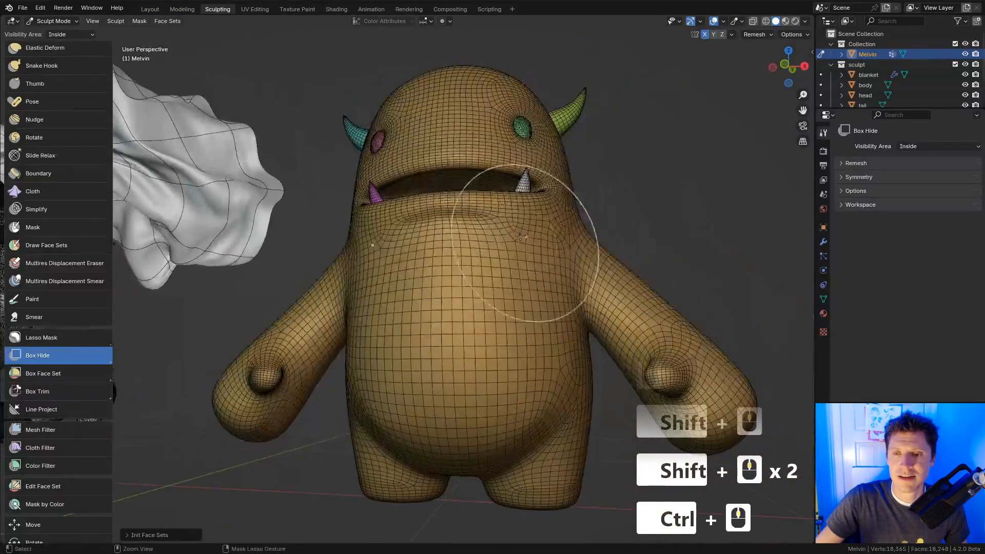
Initialize Melvin's face sets by materials
left_click(169, 22)
mouse_move(190, 69)
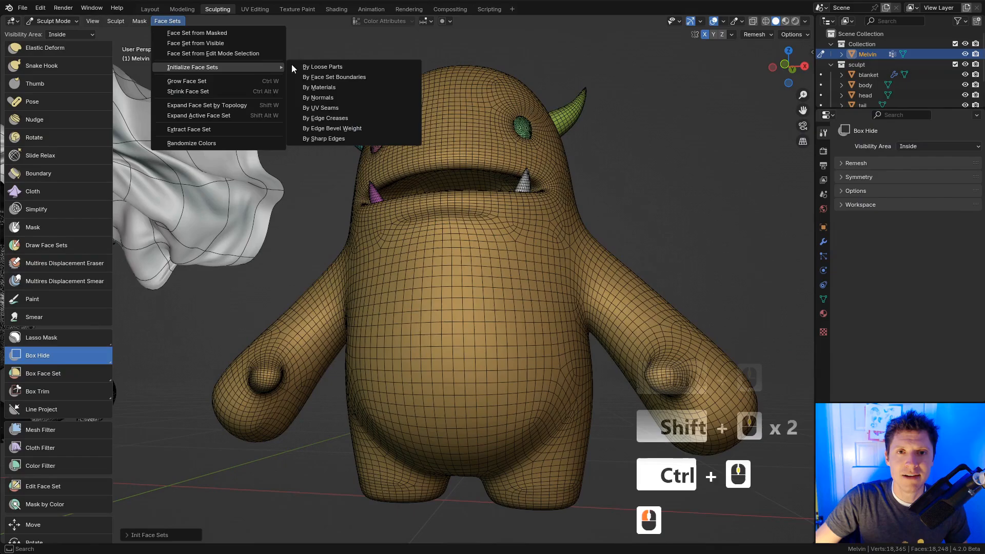
left_click(322, 88)
Initialize Melvin's face sets by UV seams and inspect the separated arms and mouth
left_click(157, 23)
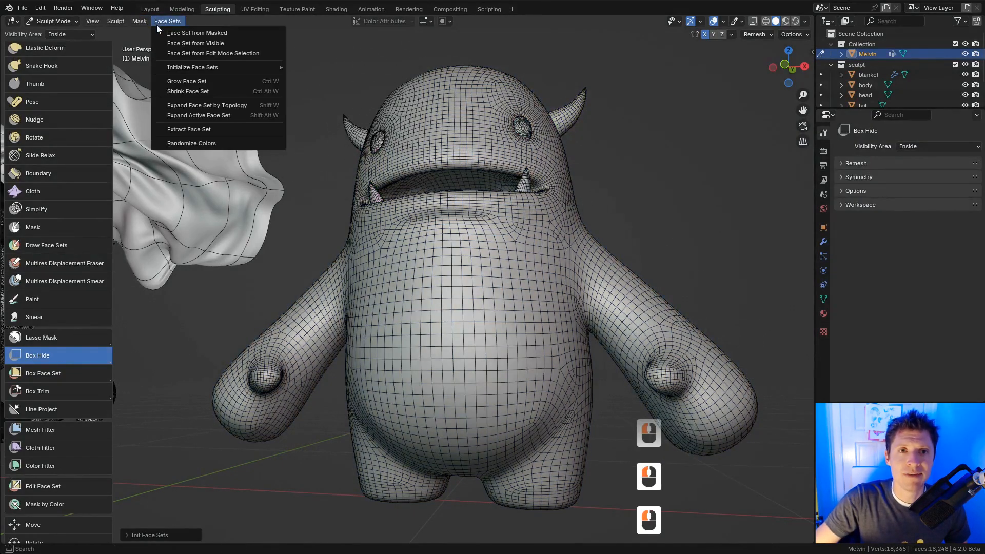
mouse_move(207, 69)
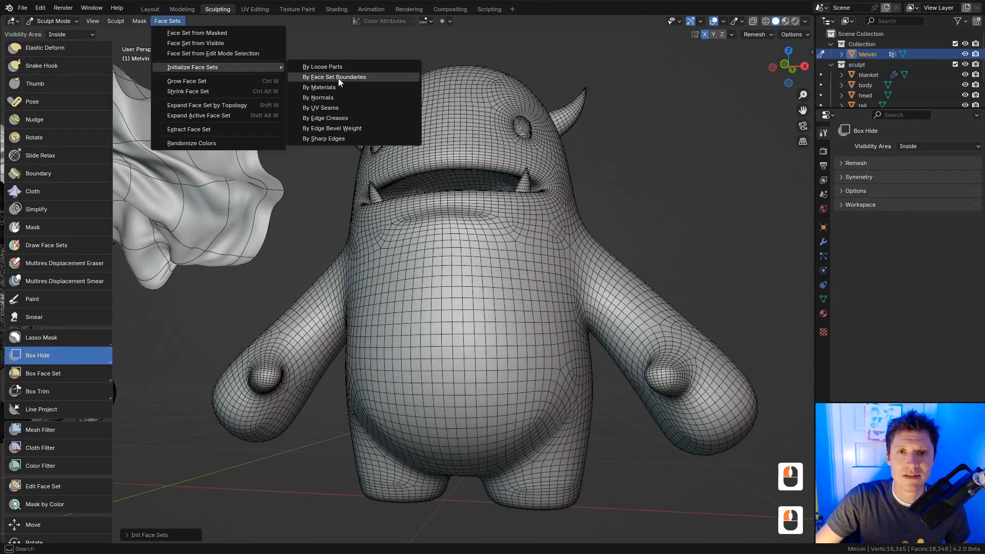
left_click(335, 109)
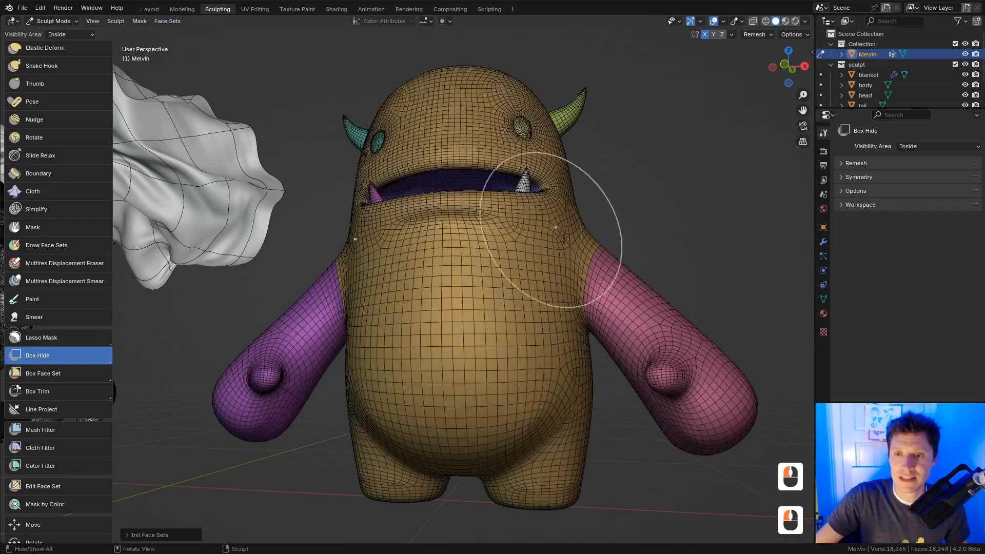
middle_click_drag(507, 220, 590, 245, "shift")
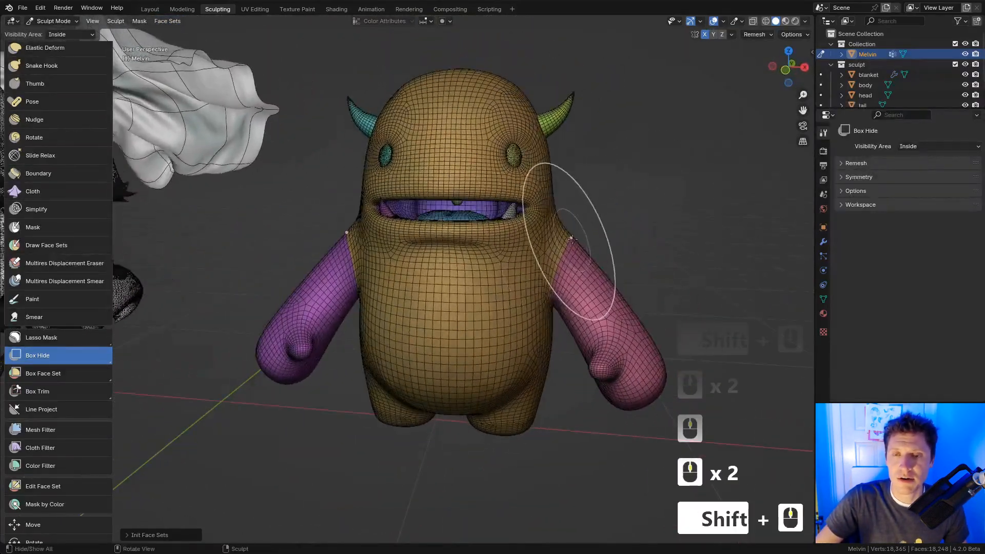
middle_click_drag(528, 173, 559, 204, "ctrl")
Create a single face set from all of Melvin's visible geometry
left_click(171, 23)
mouse_move(175, 68)
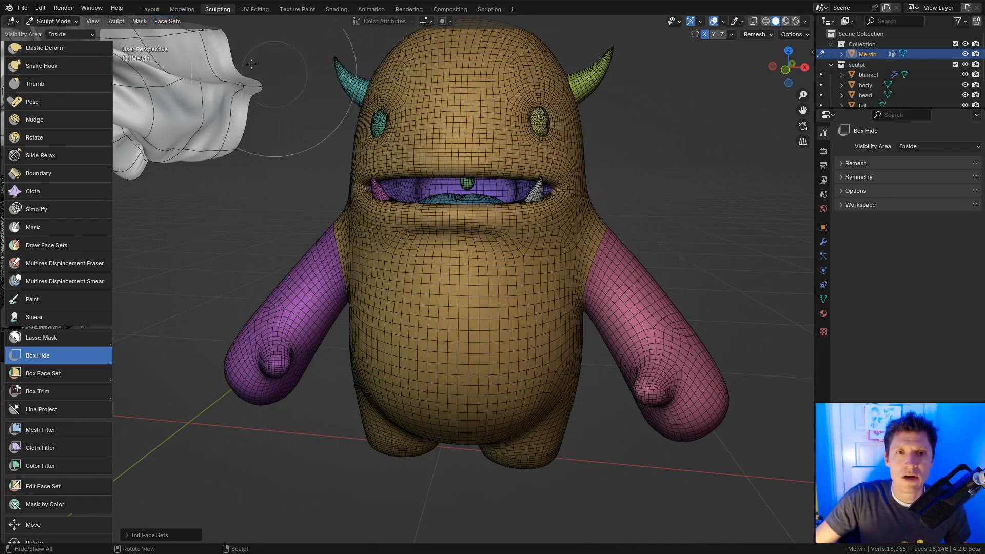
left_click(162, 22)
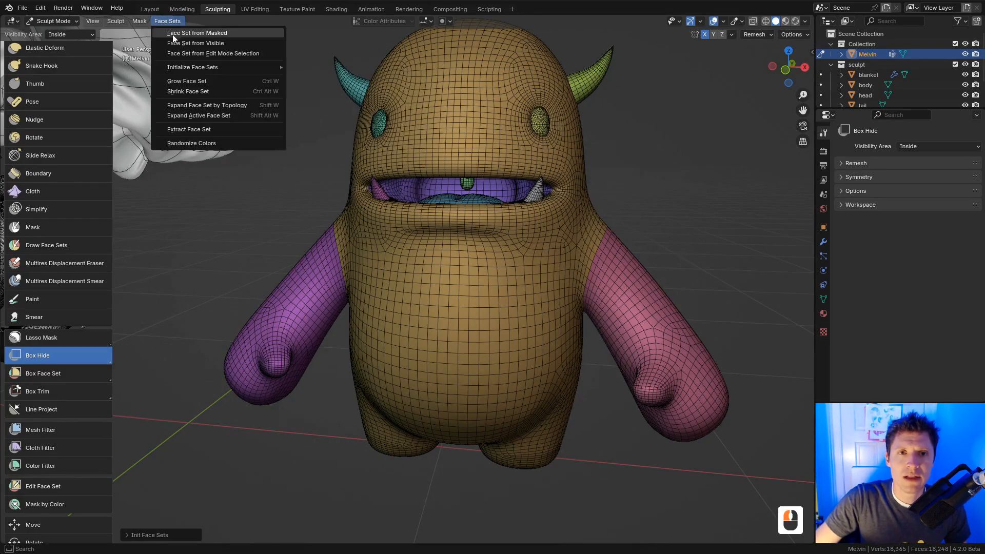
left_click(203, 43)
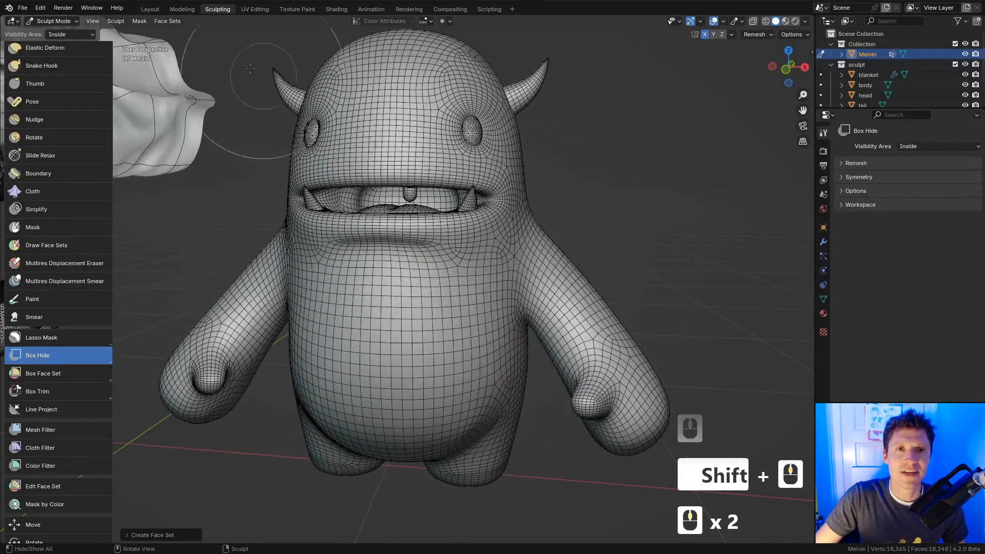
Mask Melvin's arms up to the shoulders with Expand Mask, starting from the hand
middle_click_drag(542, 352, 527, 257, "shift")
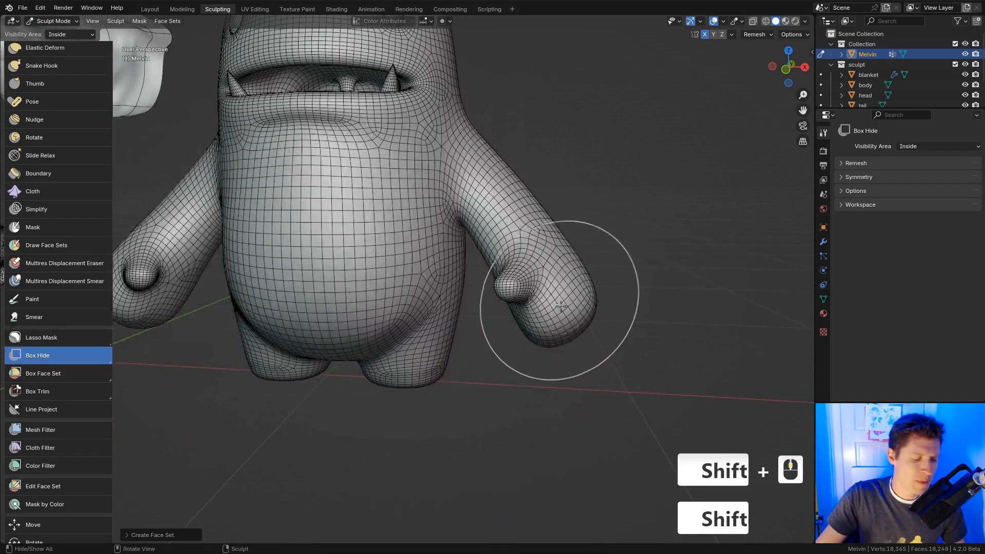
key("a")
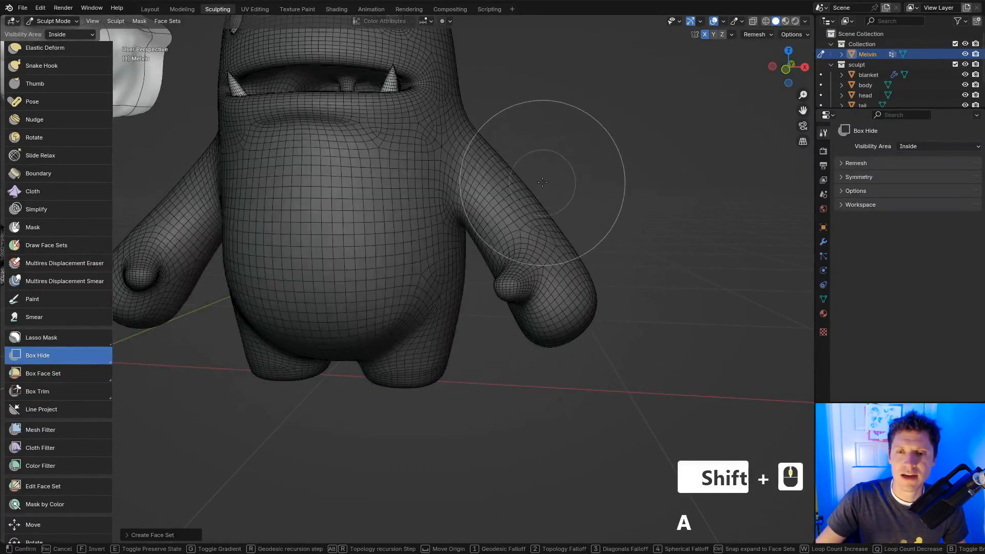
middle_click_drag(506, 121, 500, 242)
key("shift+a")
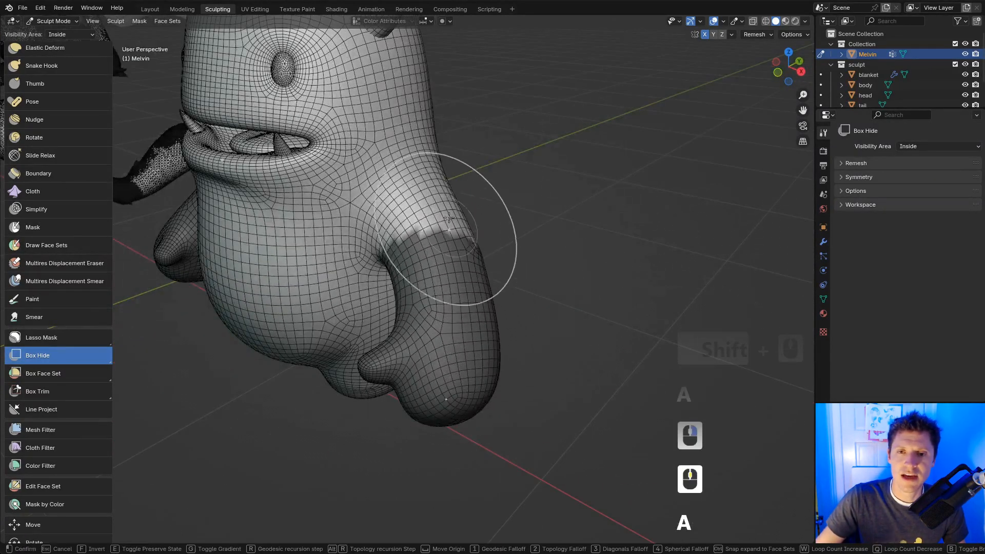
left_click(414, 189)
Try creating a face set from the masked arms, and undo it
left_click(167, 23)
left_click(174, 33)
middle_click_drag(418, 187, 545, 248)
key("ctrl+z")
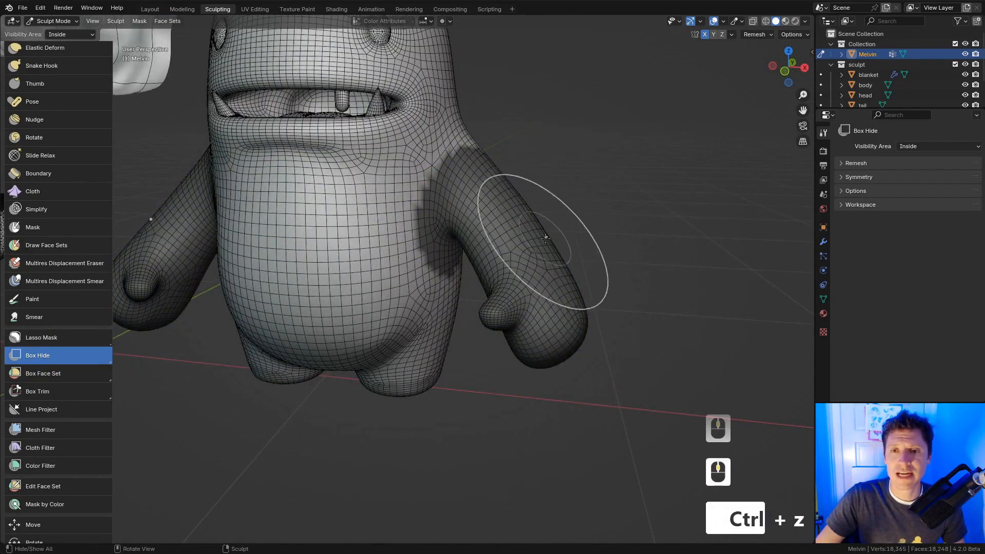
In Edit Mode with face selection and wireframe shading, clear the selection and circle-select faces through the tip of one hand
scroll(545, 239, "up", 2)
key("Tab")
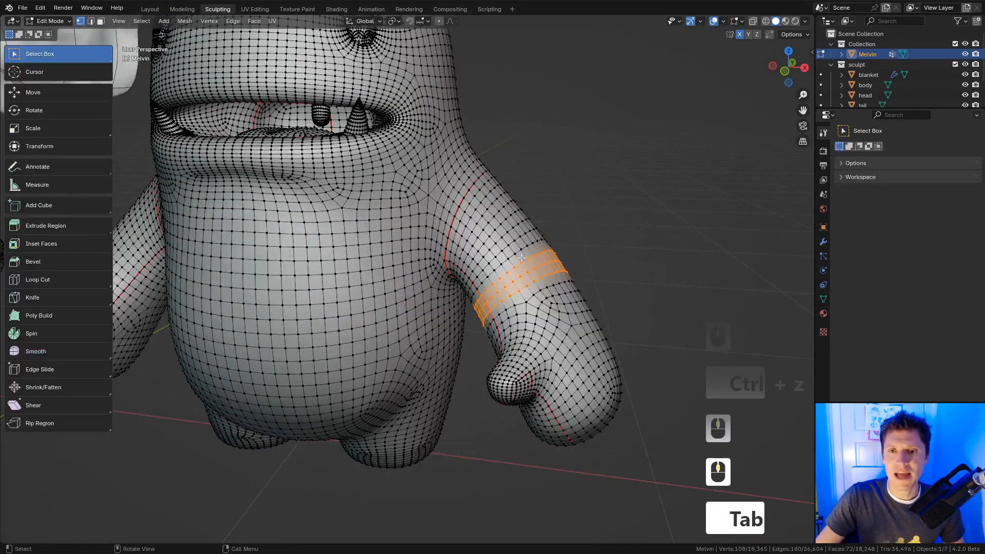
scroll(569, 293, "up", 2)
key("3")
mouse_move(566, 290)
middle_mouse_down()
mouse_move(591, 297)
mouse_move(641, 275)
middle_mouse_up()
key("z")
key("a")
key("a")
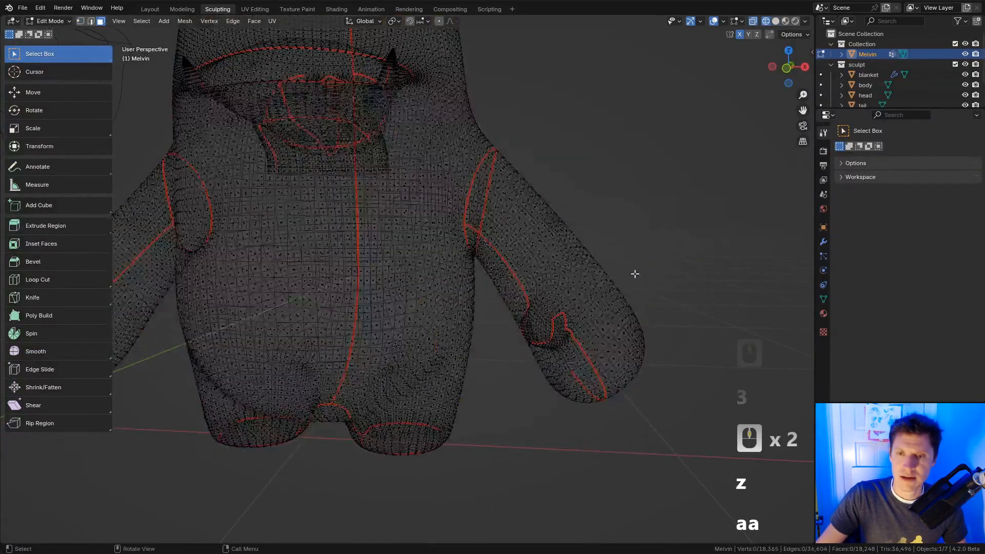
key("c")
left_click_drag(609, 292, 605, 388)
right_click(648, 282)
Return to solid shading and grow the hand's face selection up to the upper arm
middle_click_drag(632, 274, 604, 267)
key("z")
key("ctrl+plus")
key("ctrl+plus")
key("ctrl+plus")
key("ctrl+plus")
key("ctrl+plus")
key("ctrl+plus")
key("ctrl+plus")
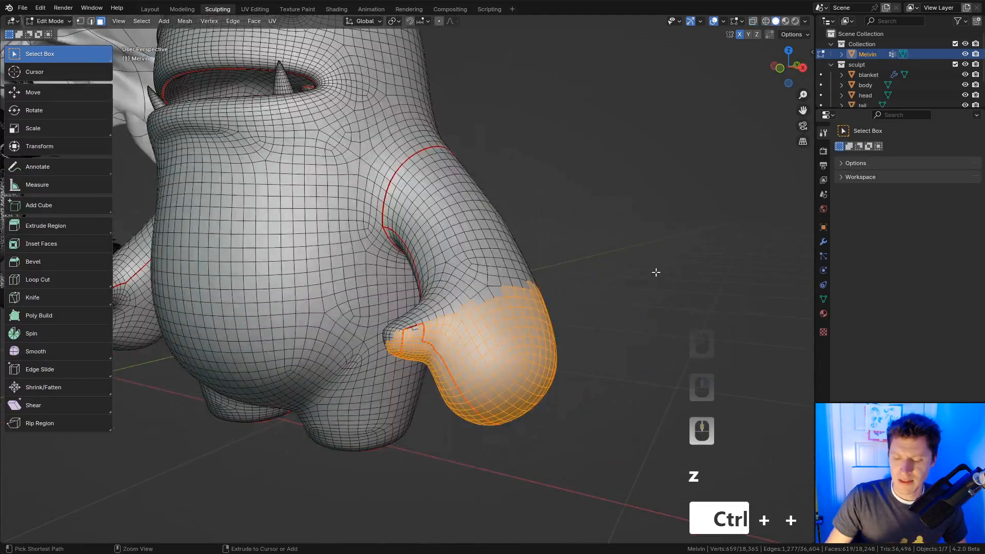
key("ctrl+plus")
key("ctrl+plus")
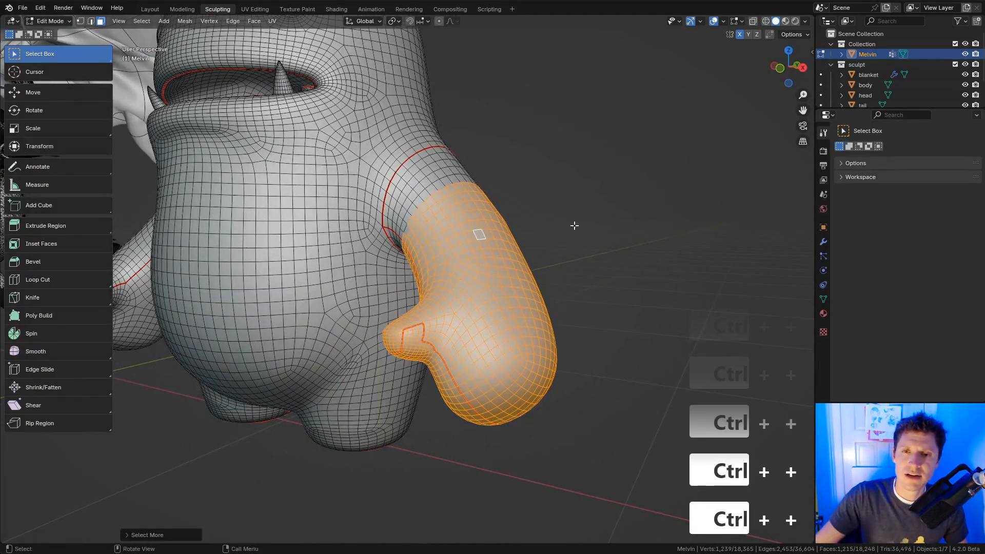
Add the adjoining face loop on the upper arm to the selection and grow it just past the shoulder seam
middle_click_drag(574, 226, 604, 236)
middle_click_drag(603, 236, 605, 200, "ctrl")
left_click(533, 225, "alt+shift")
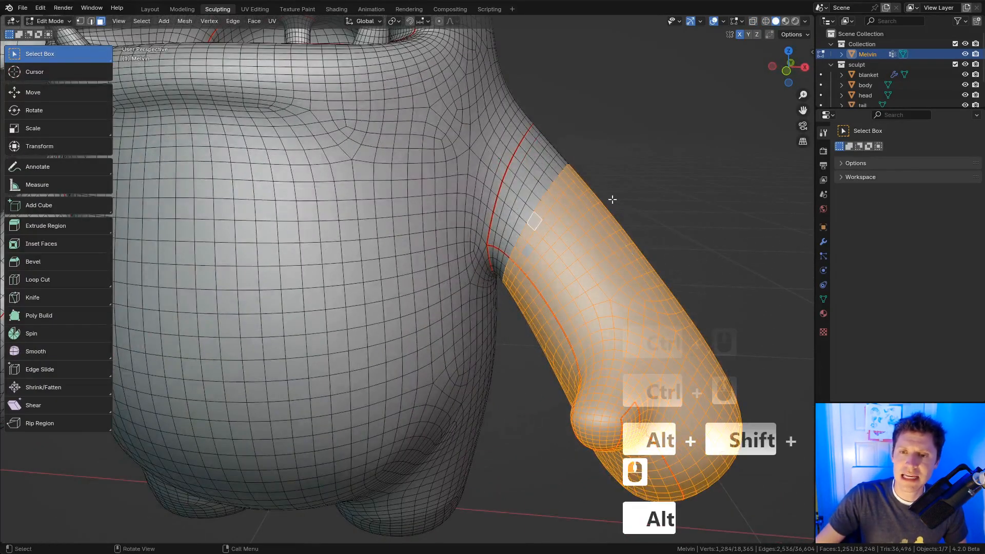
key("ctrl+plus")
key("ctrl+plus")
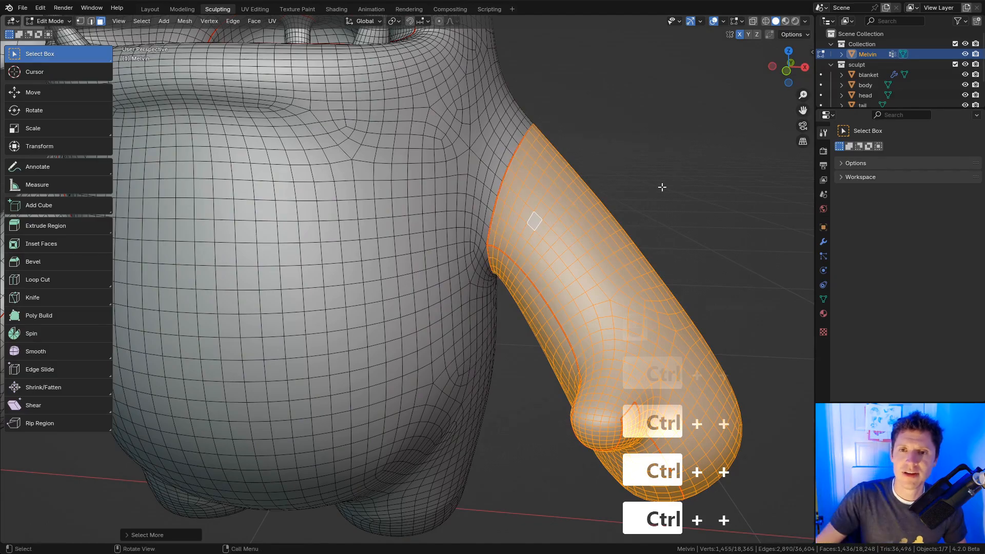
middle_click_drag(661, 187, 608, 208)
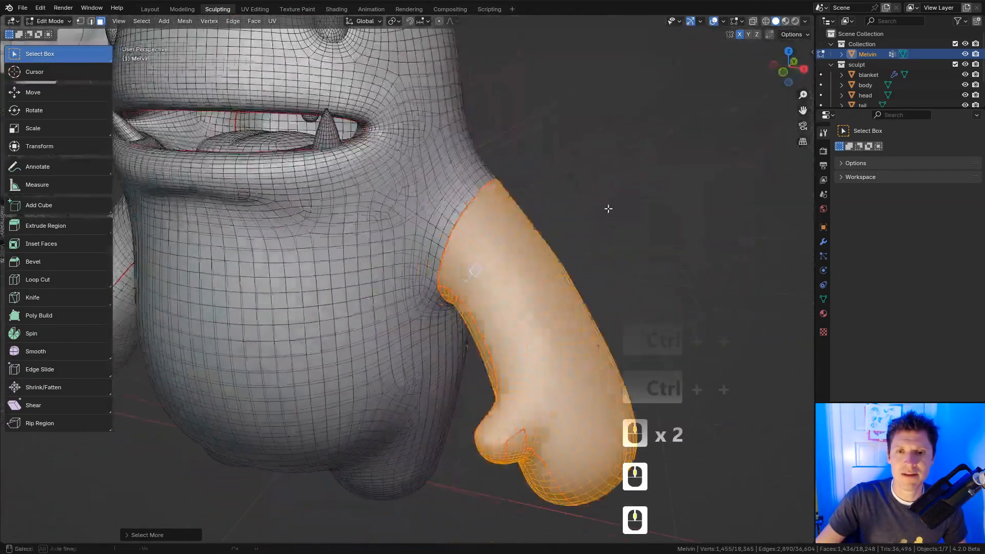
key("ctrl+plus")
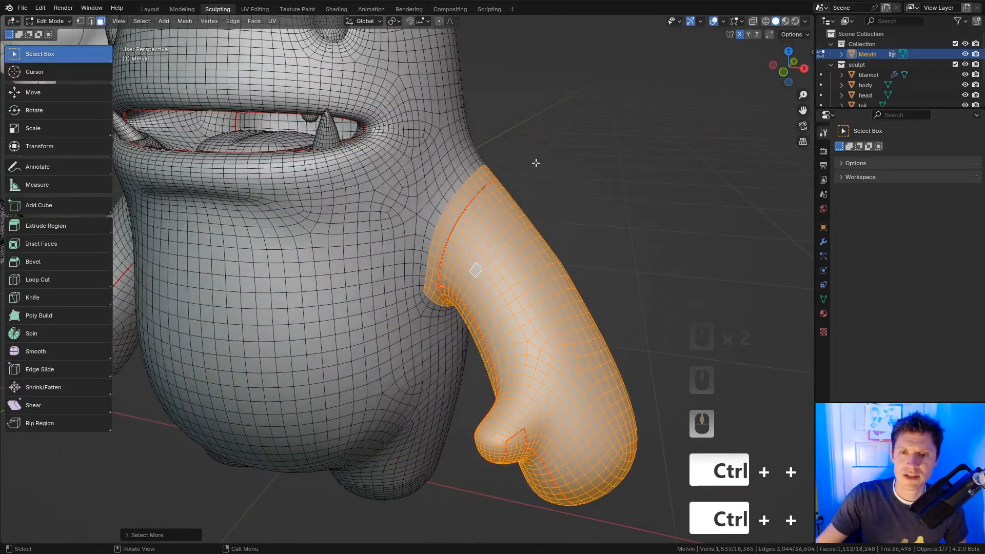
key("ctrl+plus")
middle_click_drag(523, 176, 551, 249)
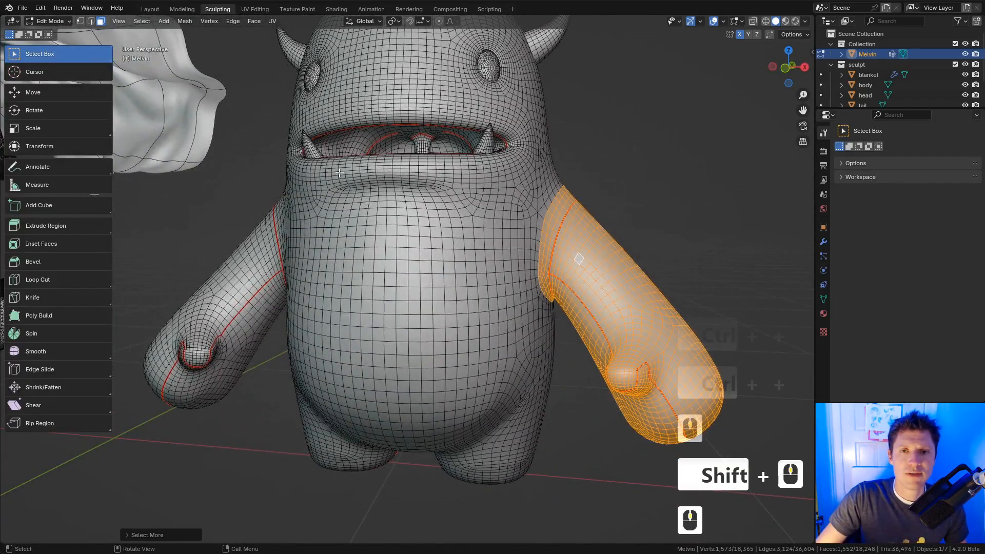
Return to Sculpt Mode and create a face set from the arm's Edit Mode selection
key("Tab")
left_click(174, 21)
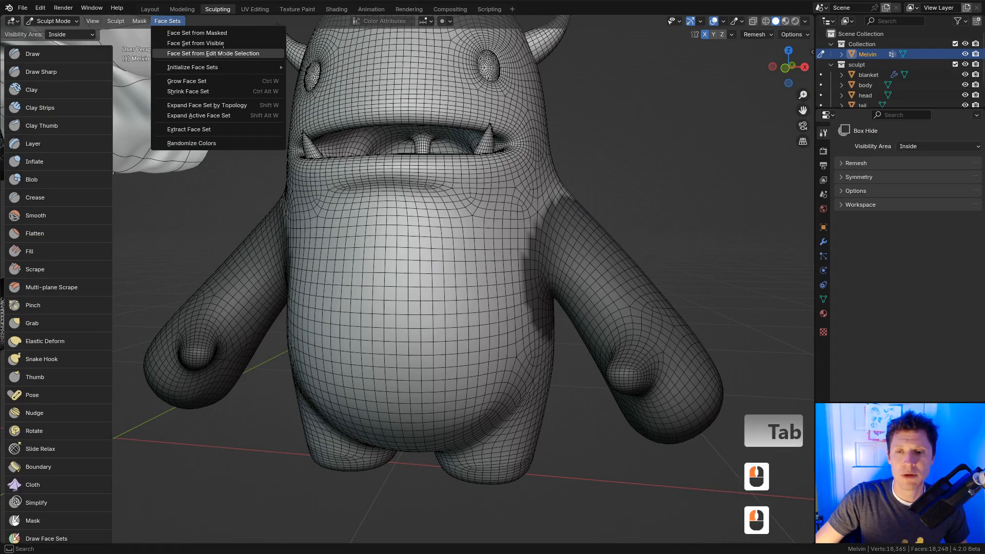
left_click(213, 54)
mouse_move(604, 242)
middle_mouse_down()
mouse_move(594, 260)
mouse_move(622, 259)
middle_mouse_up()
Go back to Edit Mode, bring up the operator search and dismiss it
key("Tab")
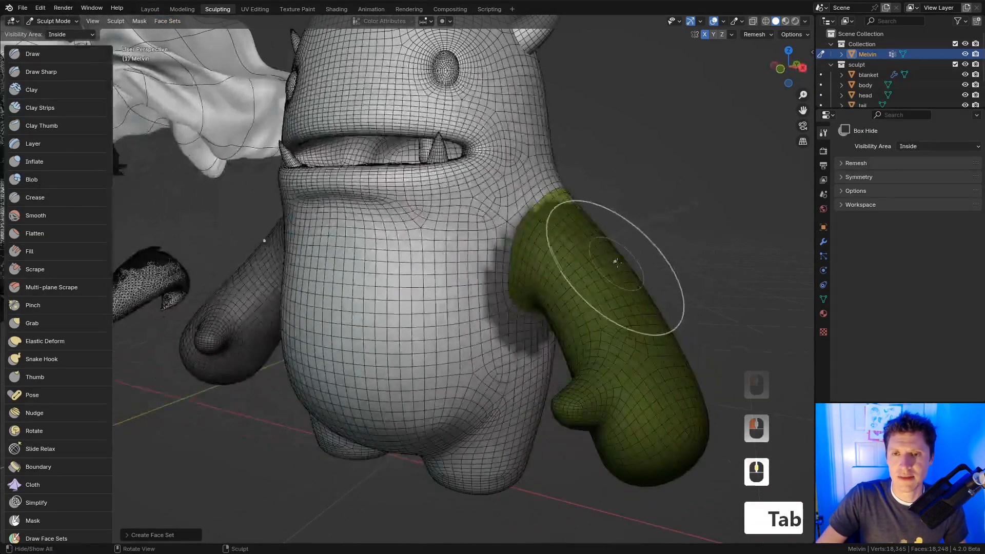
key("F3")
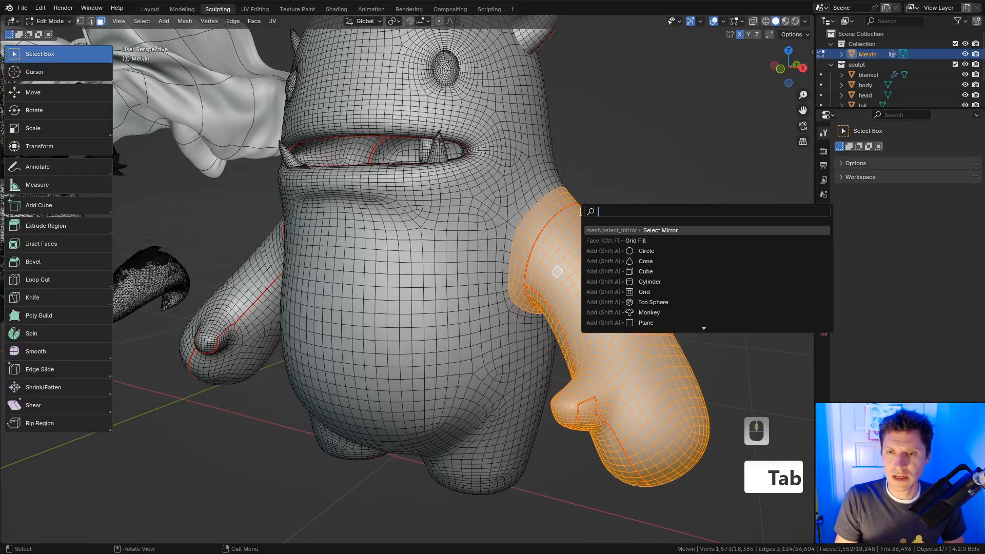
left_click(476, 160)
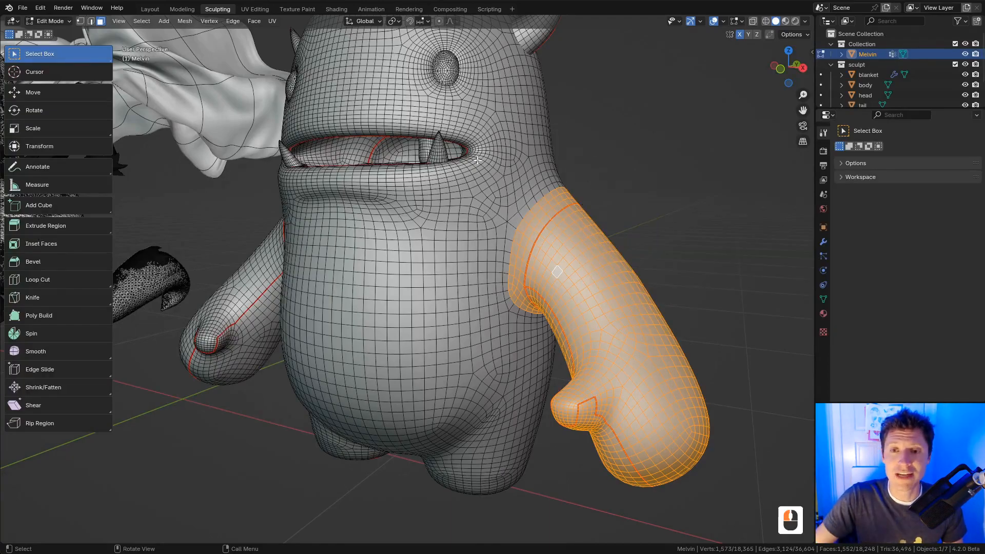
Review the Spacebar Action setting in the Keymap preferences and close the preferences
left_click(40, 8)
left_click(67, 150)
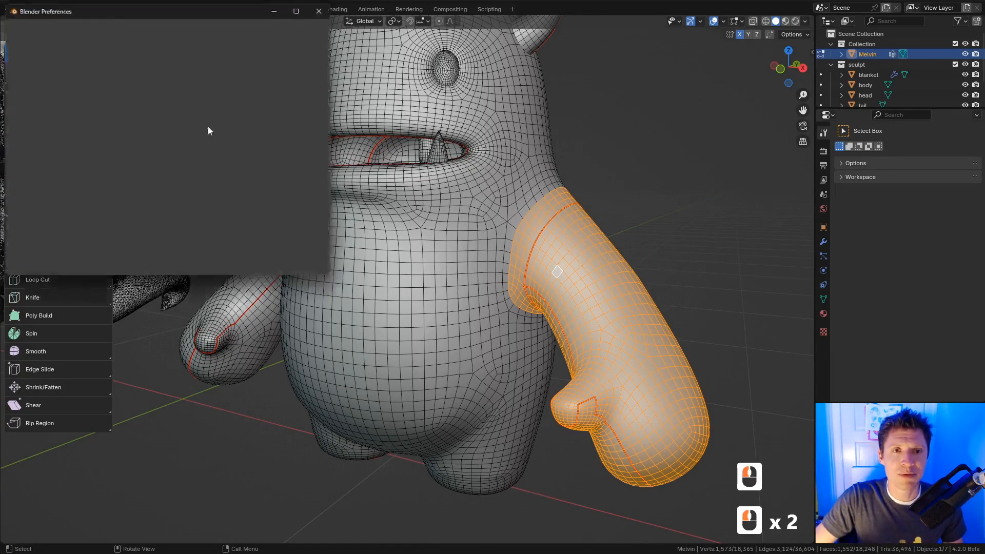
left_click_drag(160, 17, 360, 124)
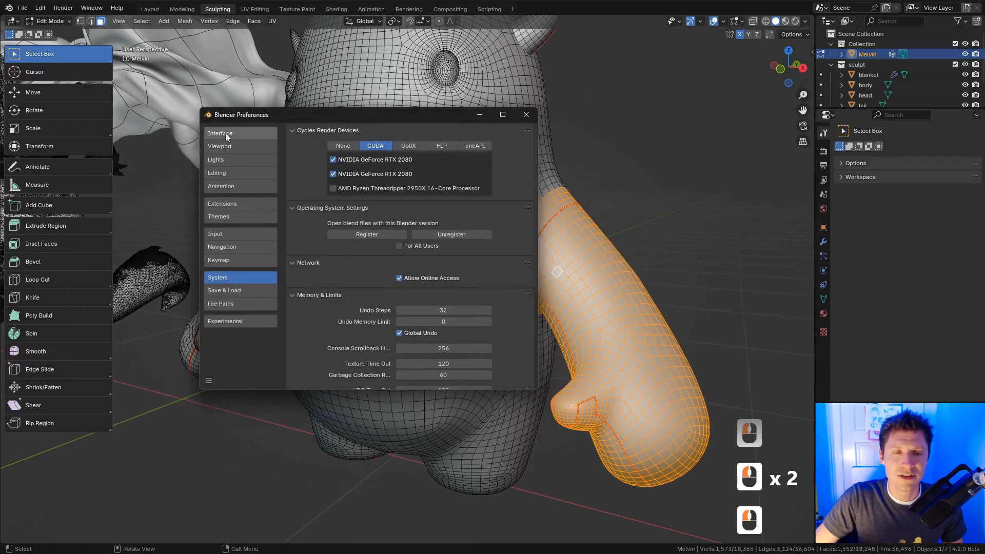
left_click(218, 233)
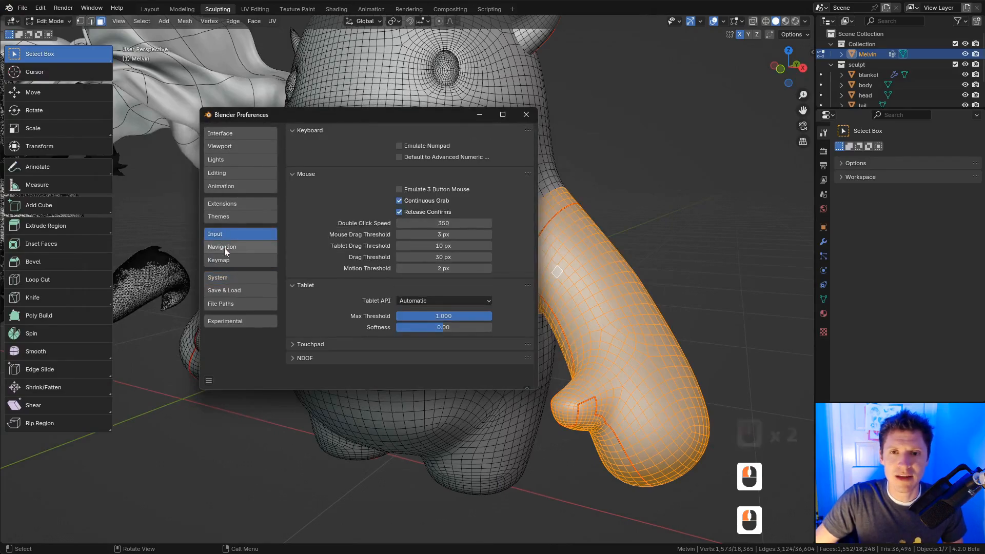
left_click(229, 260)
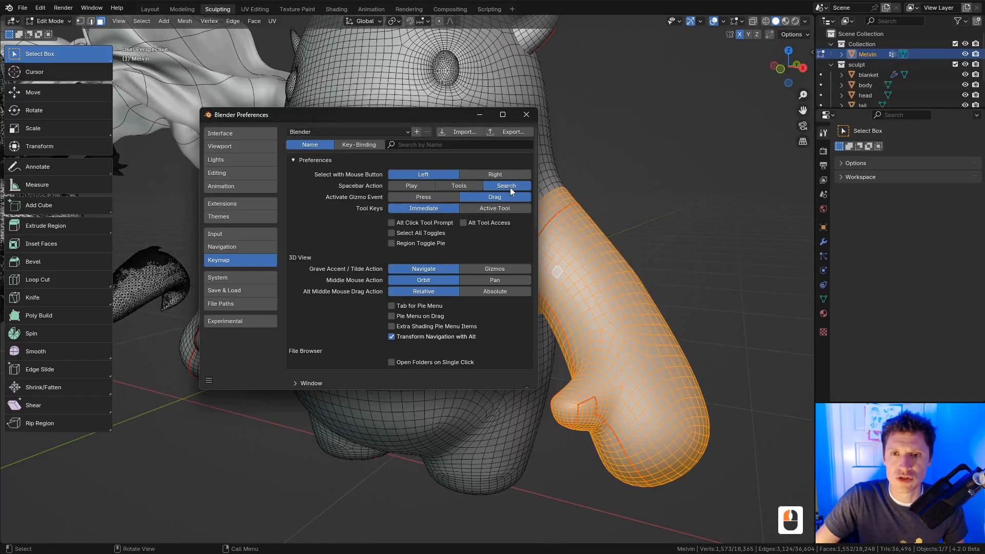
left_click(526, 114)
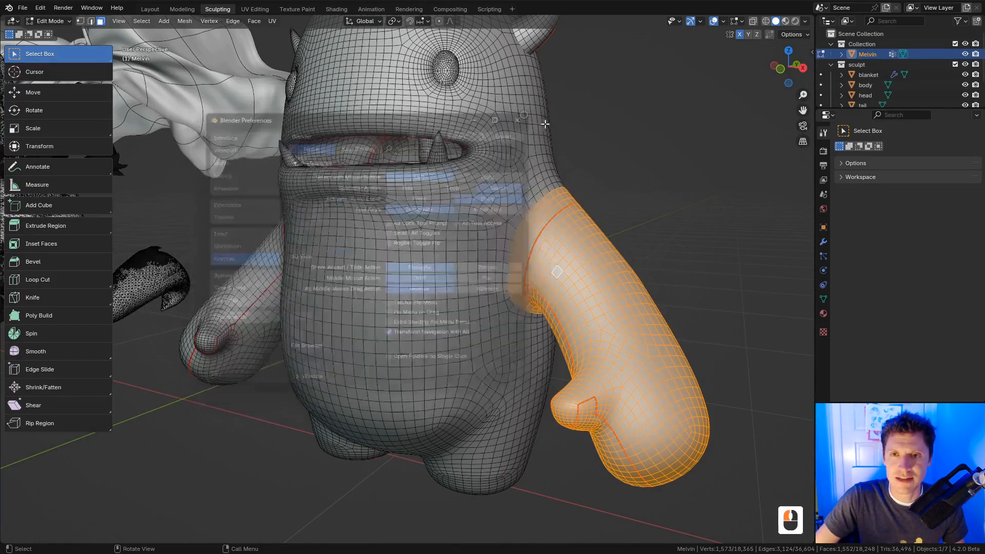
Mirror the face selection onto the opposite arm with Select Mirror
key("space")
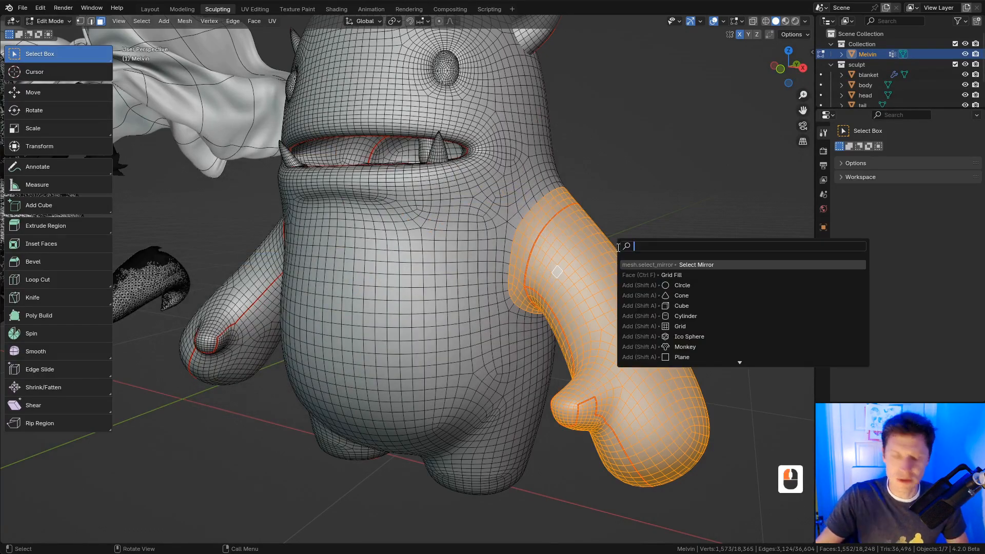
type("mirr")
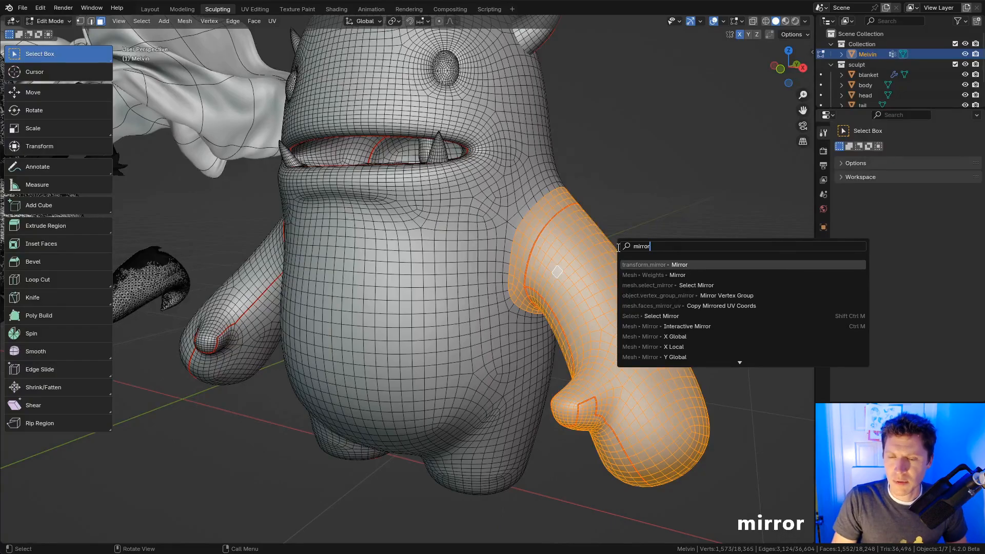
type("or")
key("Down")
key("Down")
key("Return")
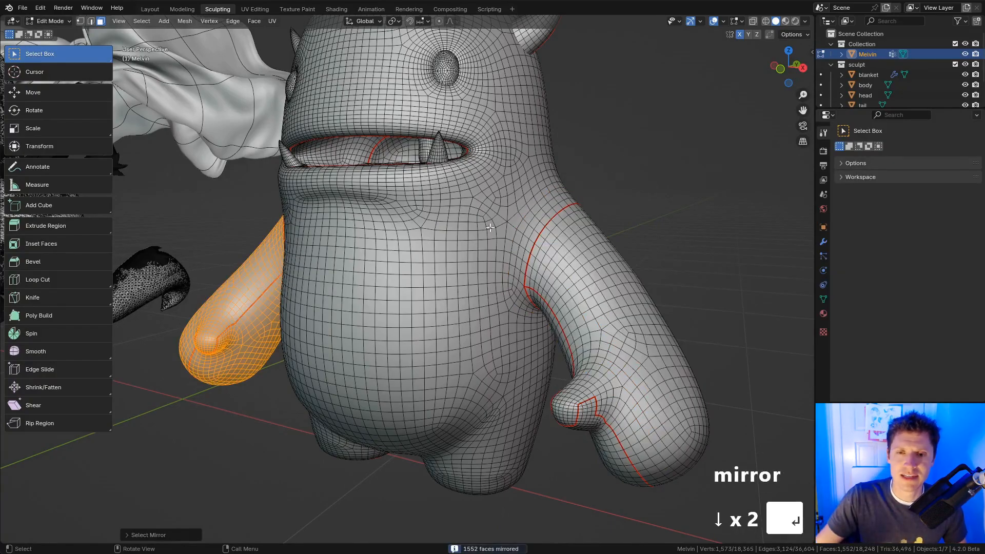
middle_click_drag(490, 228, 491, 199)
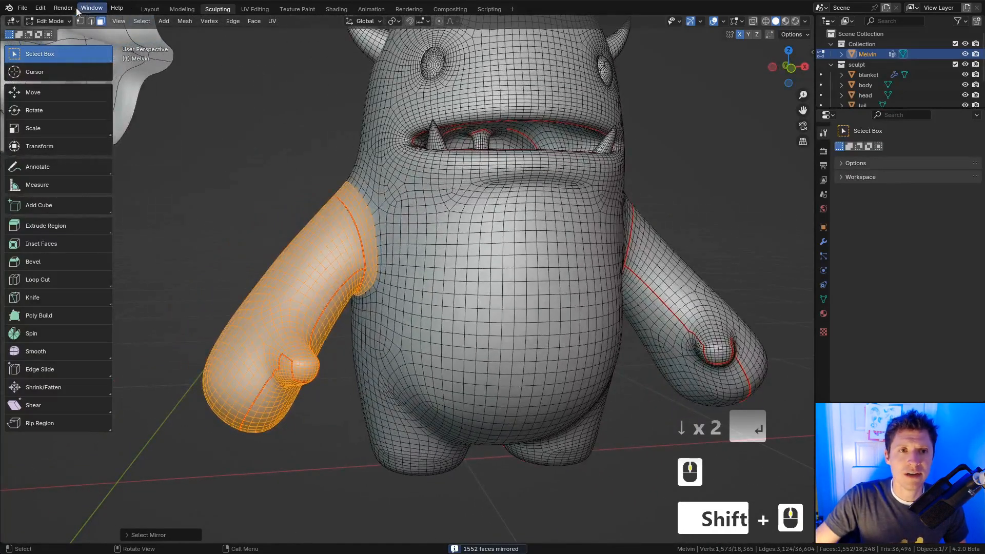
Return to Sculpt Mode and create a face set from the mirrored arm's mask-independent Edit Mode selection
left_click(50, 21)
left_click(56, 56)
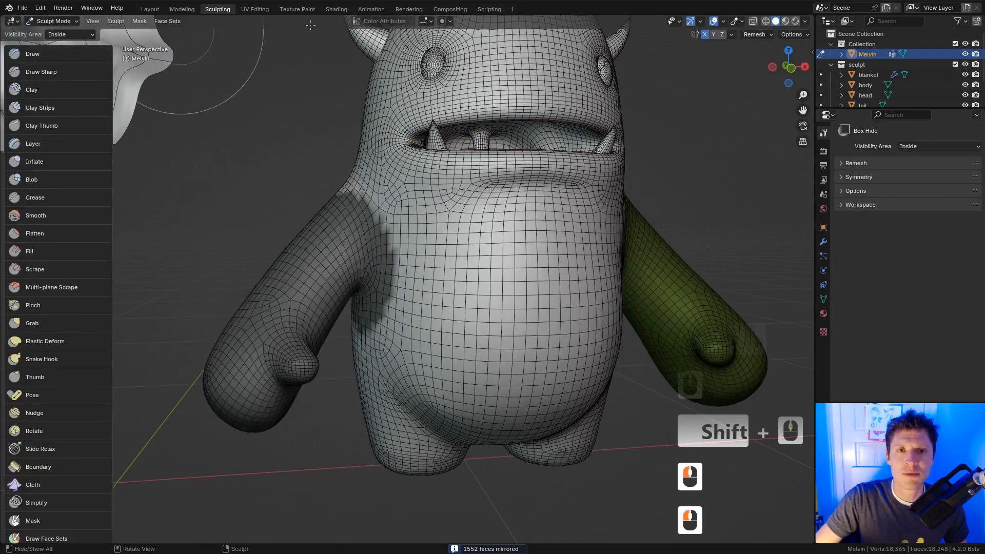
left_click(167, 21)
left_click(190, 44)
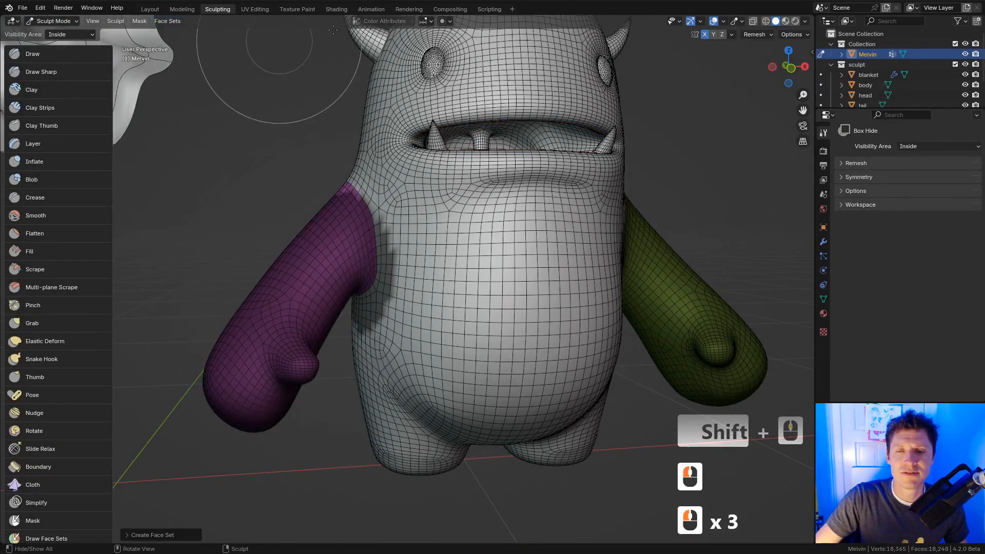
Clear the mask from the whole character
middle_click_drag(553, 205, 615, 213, "ctrl")
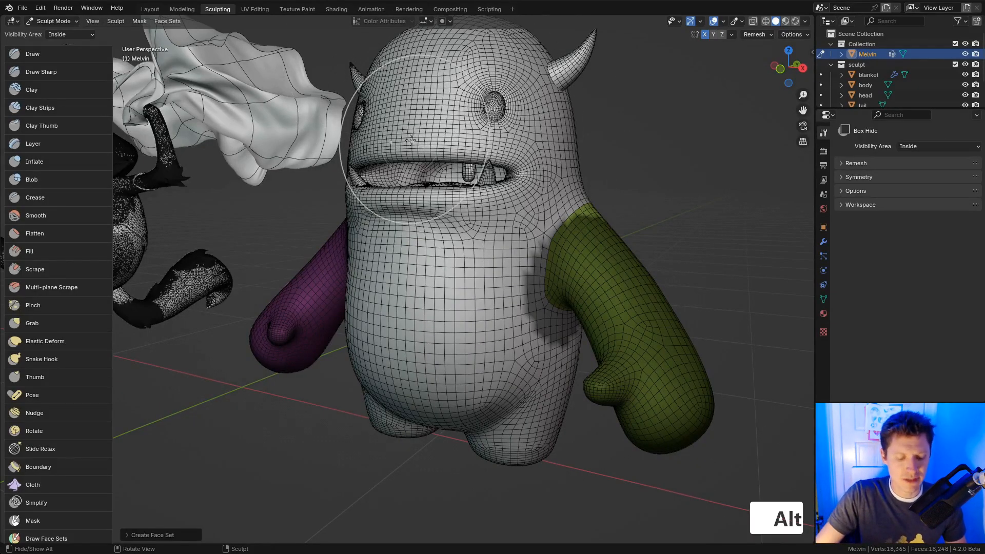
key("alt+m")
middle_click_drag(637, 274, 539, 280, "shift")
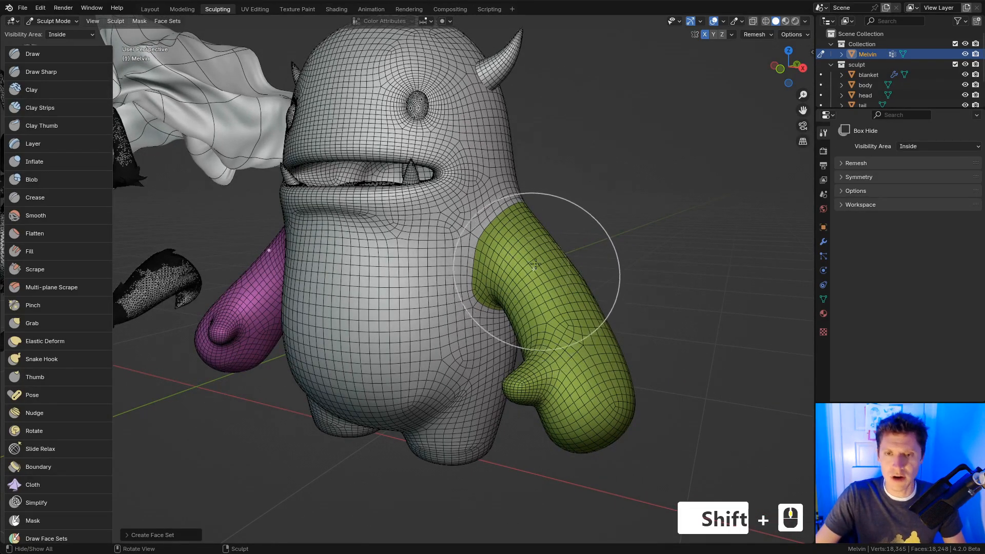
Hide the green arm's face set and bring it back into view
key("h")
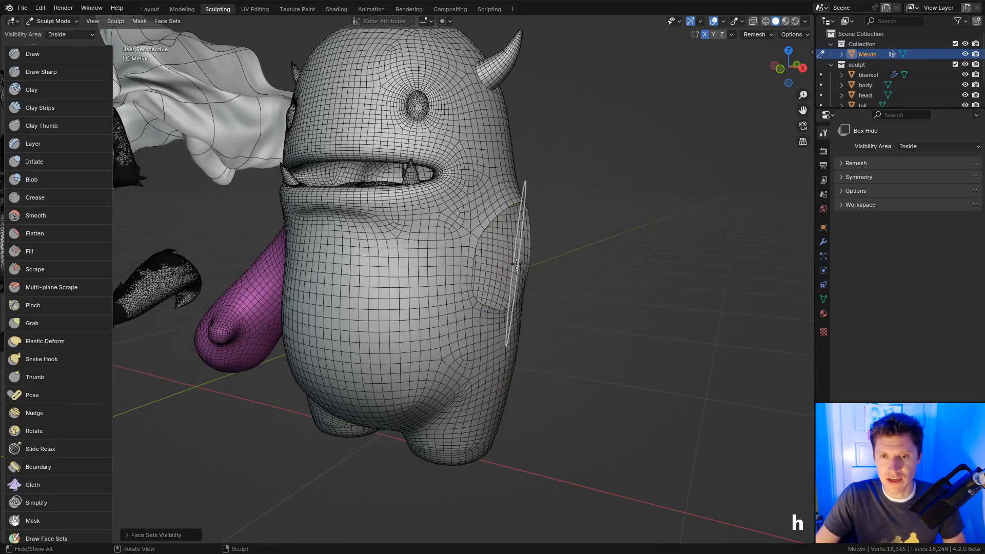
middle_click_drag(515, 264, 593, 280)
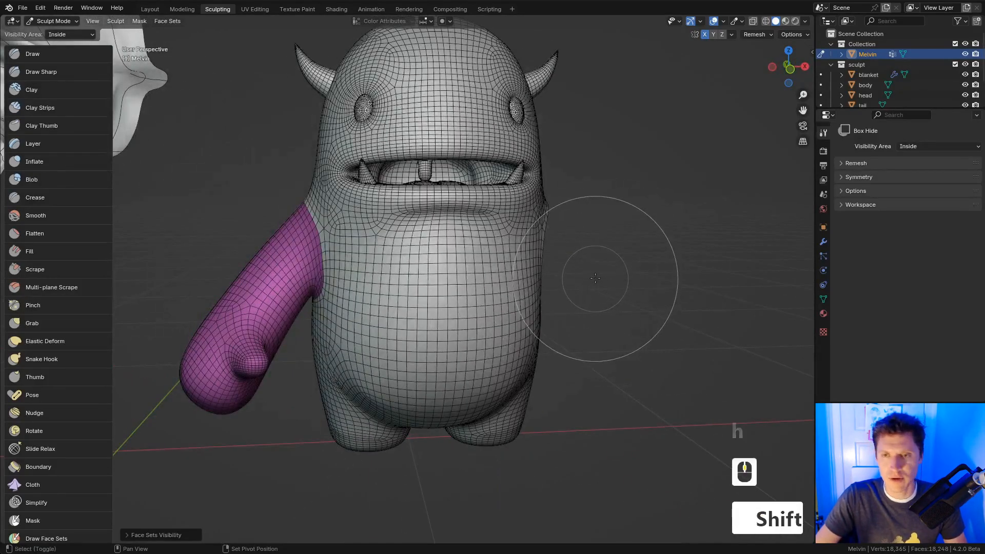
key("shift+h")
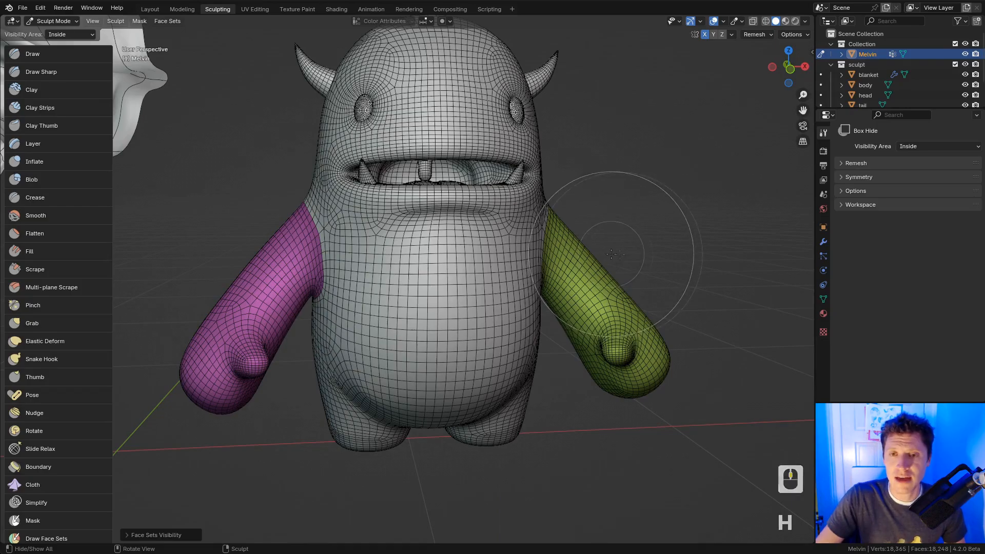
Hide the face sets of both arms, leaving only the body, and inspect the shoulder areas
key("h")
key("h")
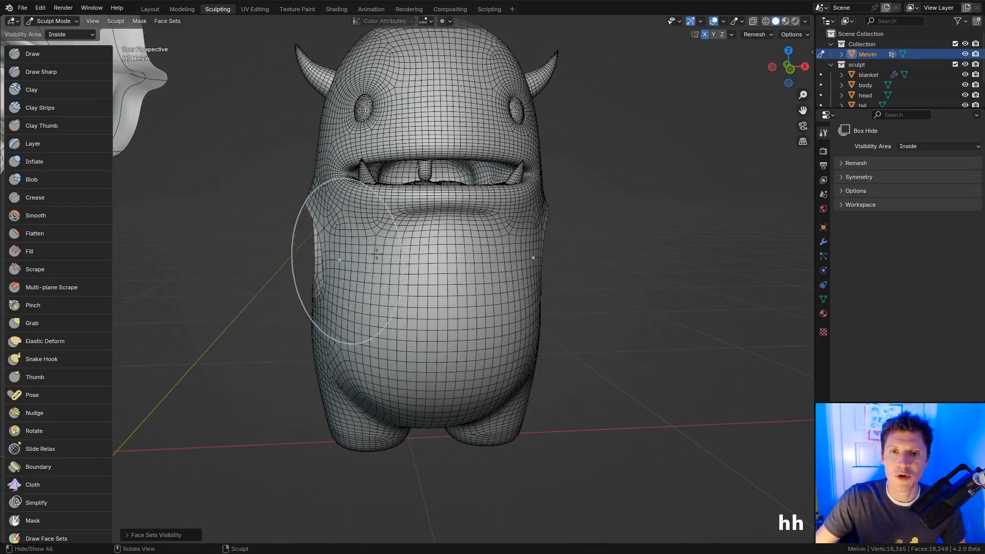
middle_click_drag(376, 254, 421, 309)
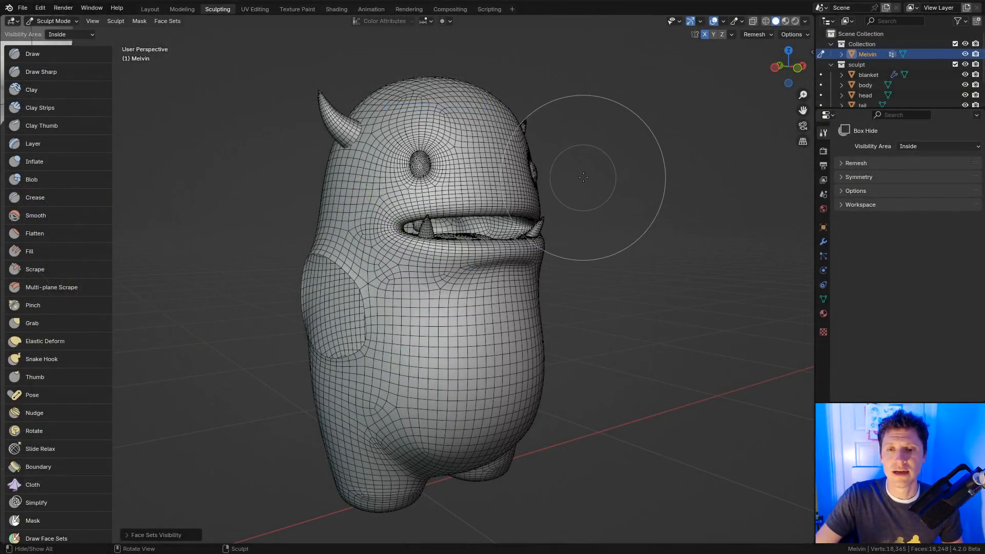
middle_click_drag(584, 169, 617, 182, "ctrl")
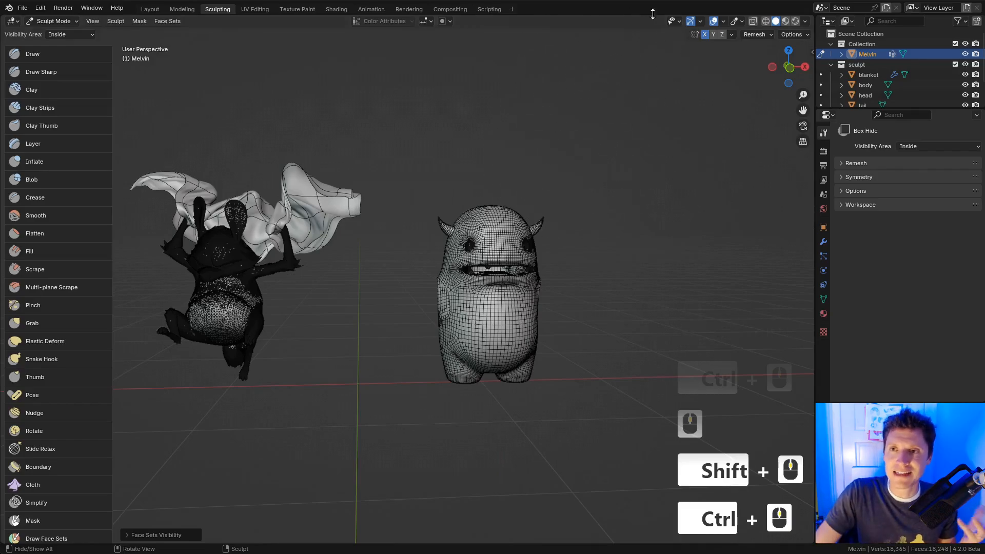
Turn off the wireframe overlay and reveal all hidden face sets
left_click(723, 21)
left_click(659, 194)
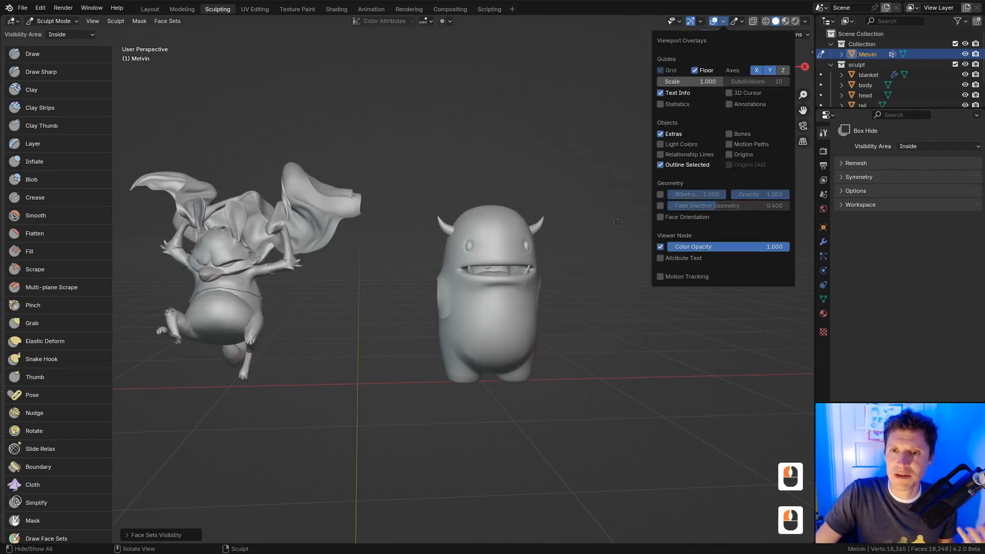
key("alt+h")
middle_click_drag(562, 275, 560, 238)
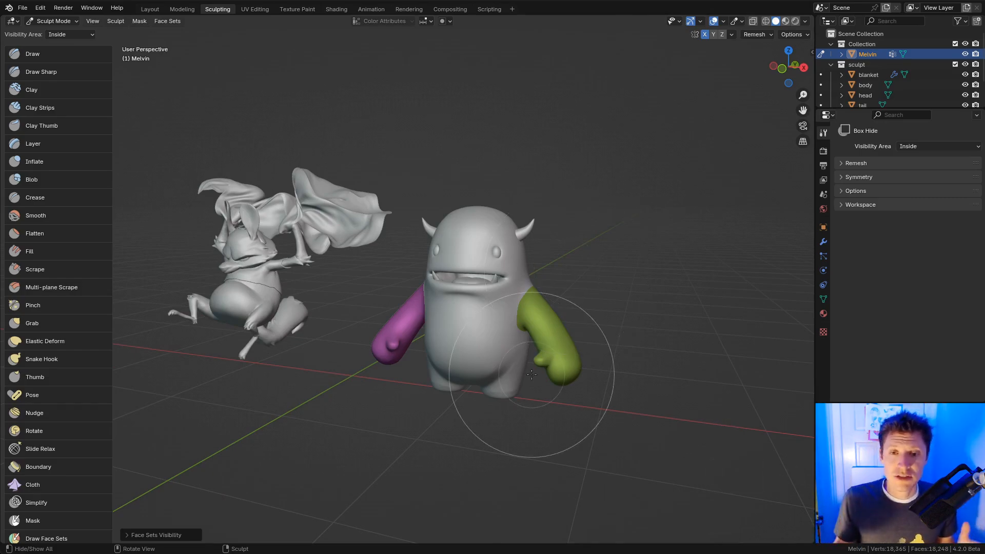
middle_click_drag(427, 270, 454, 259)
middle_click_drag(455, 260, 491, 255, "shift")
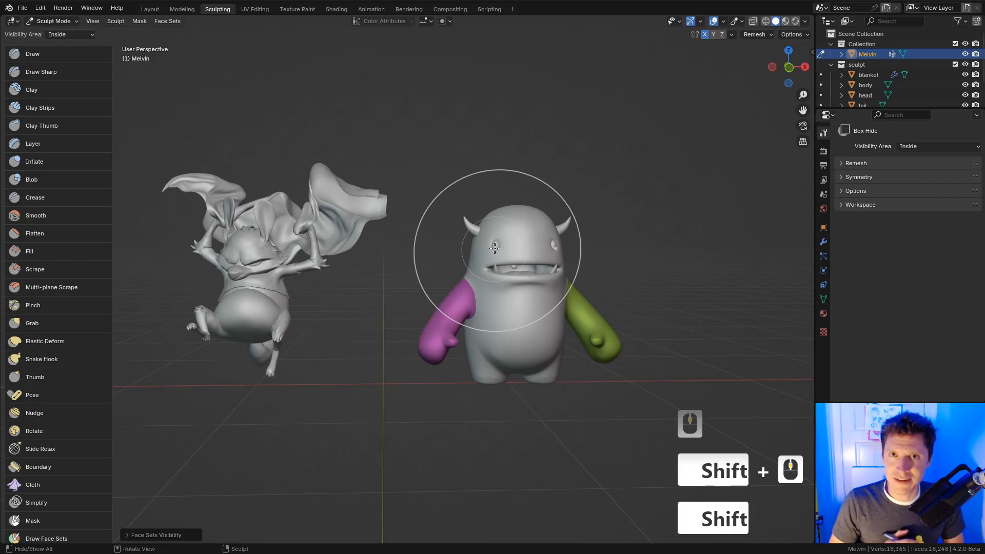